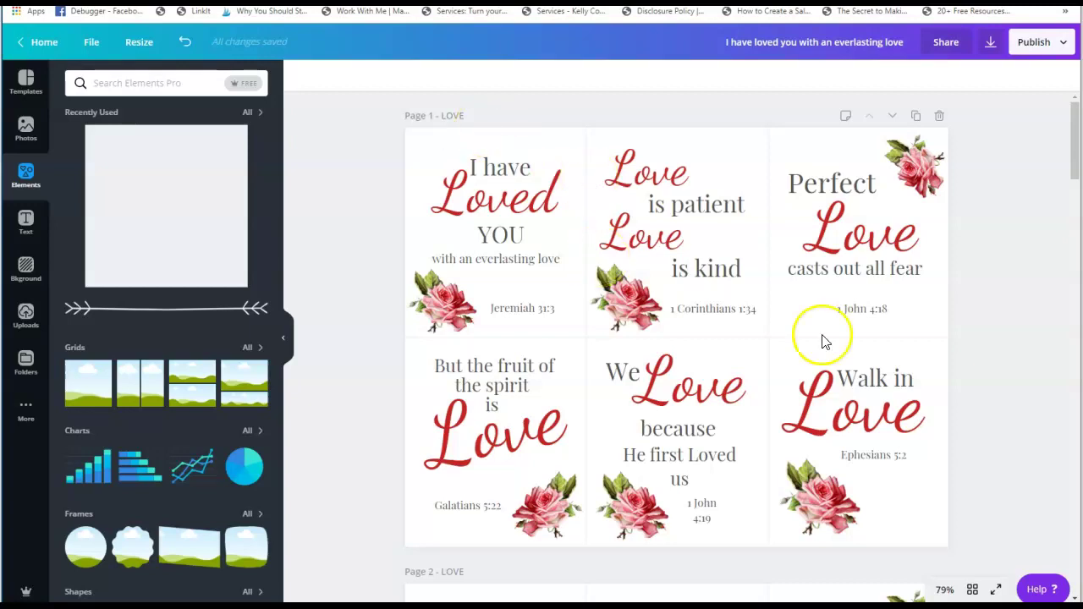
scroll(1021, 396, "down", 10)
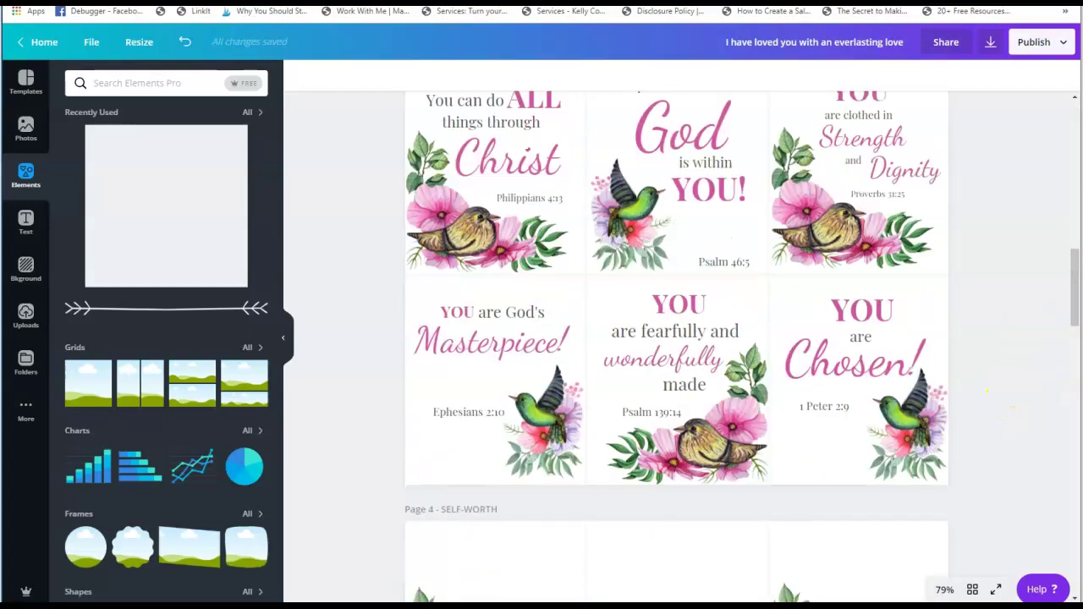
left_click_drag(1076, 321, 1077, 306)
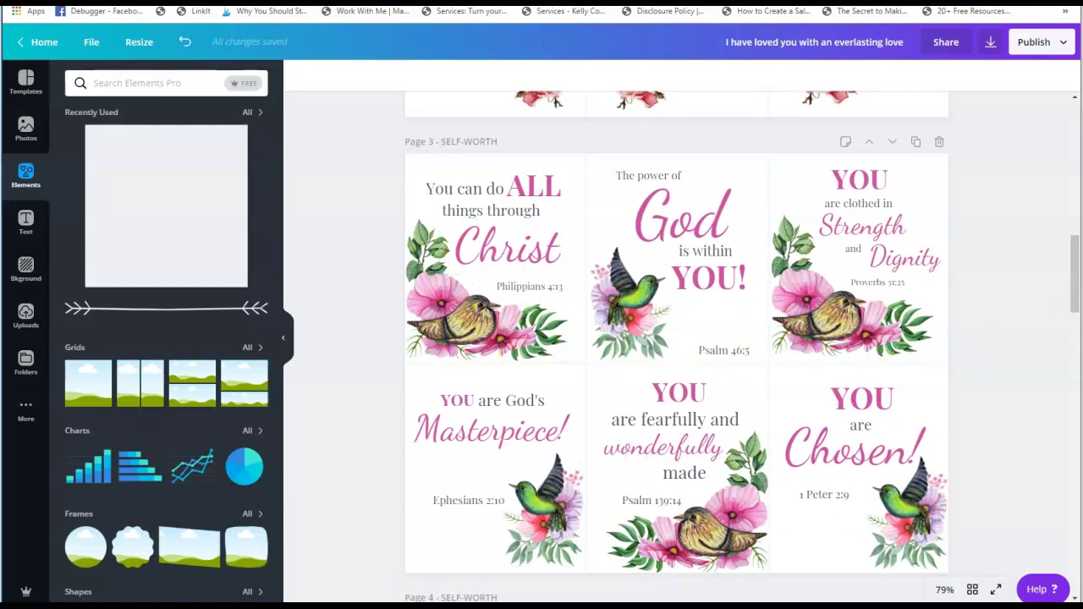
left_click(1079, 314)
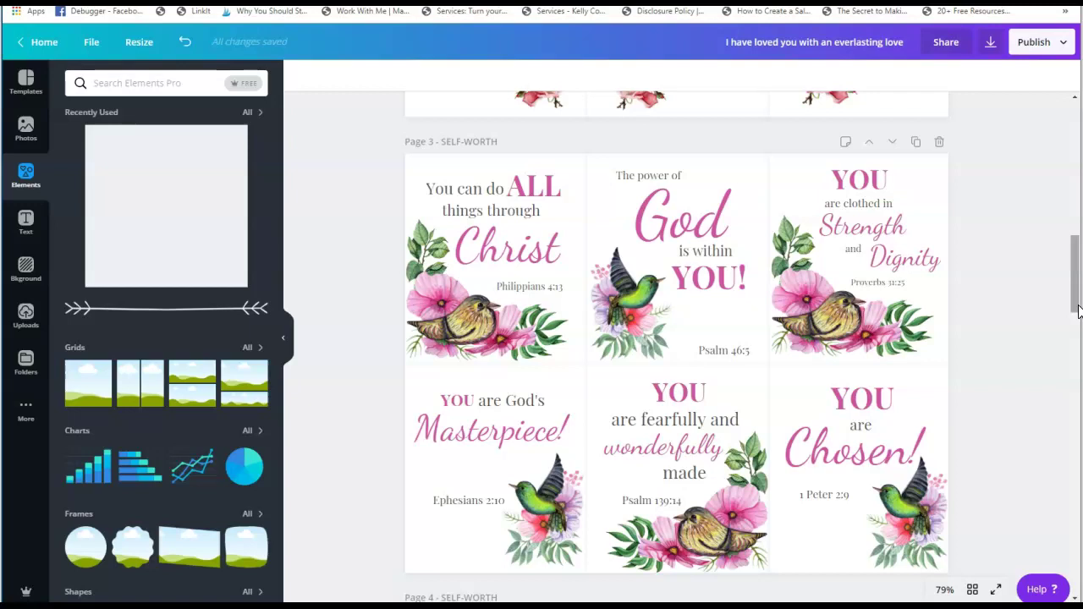
Create a new design from the home page with custom dimensions of 8.5 by 11 in
left_click(38, 41)
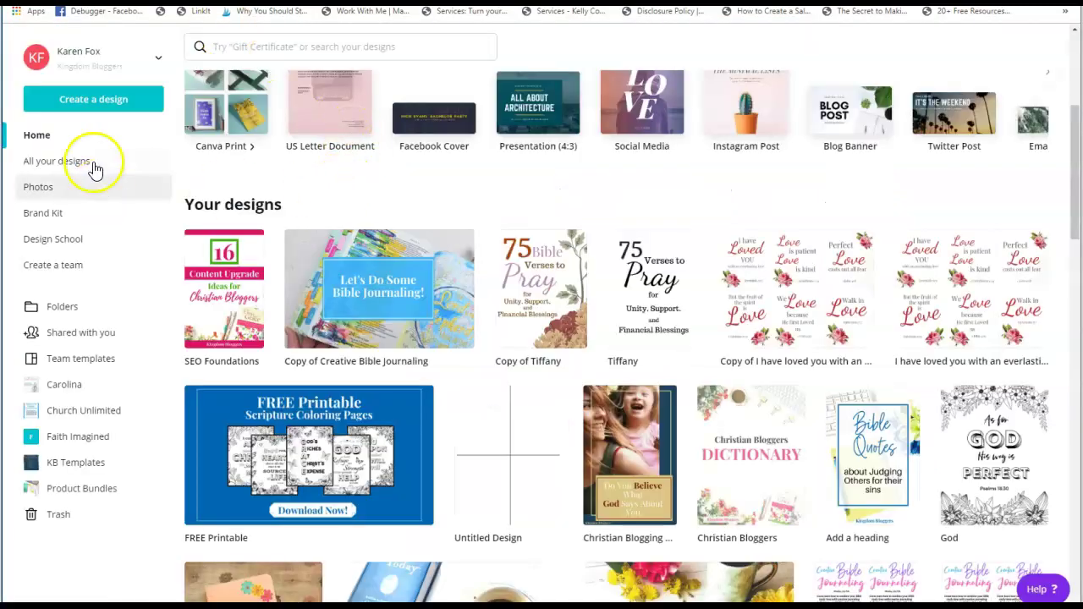
left_click(84, 99)
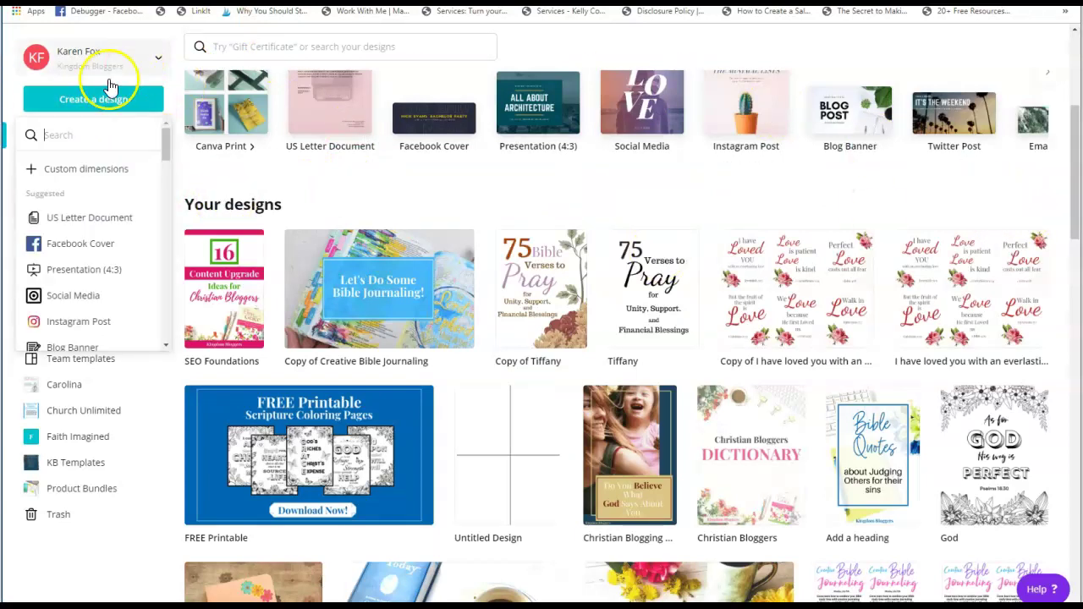
left_click(83, 178)
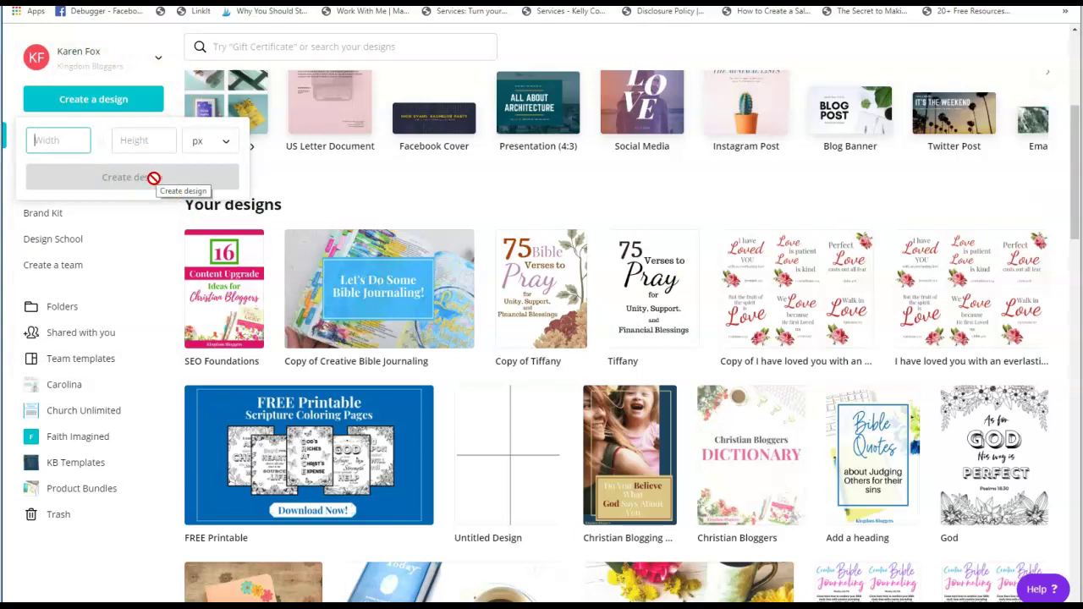
left_click(216, 141)
left_click(208, 174)
left_click(73, 143)
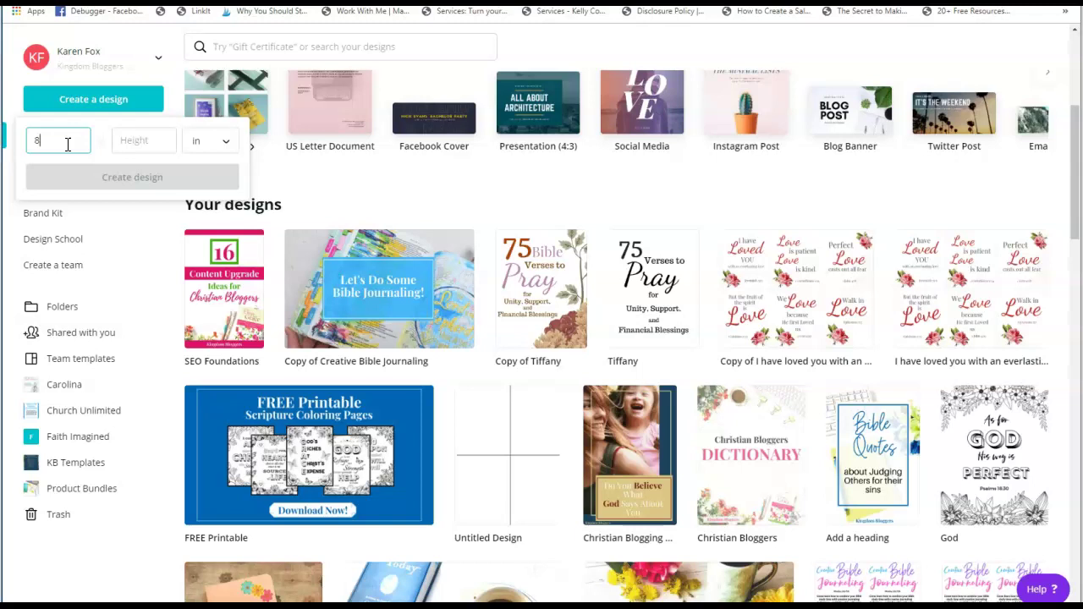
left_click(140, 139)
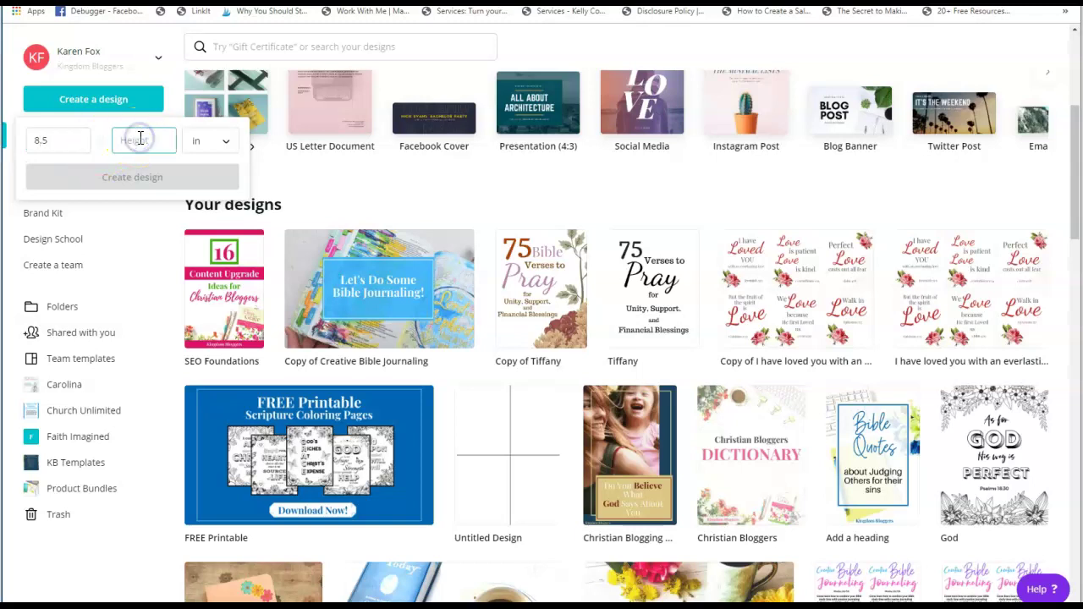
type("11")
left_click(148, 178)
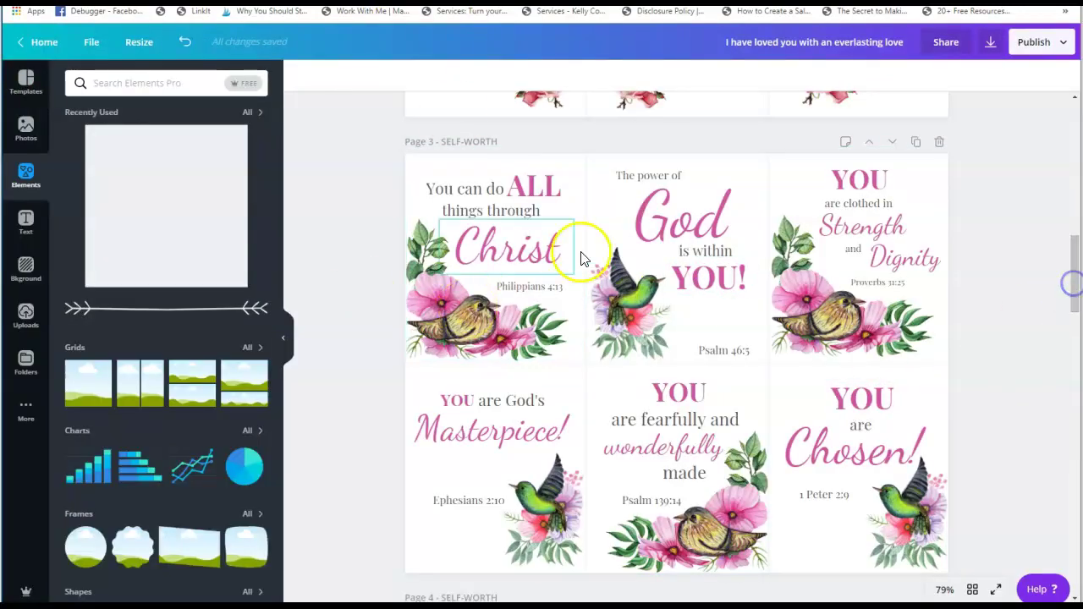
Move the gray rectangle on page 7 down and to the left so it overlaps the first vertical line, and select that line
left_click_drag(1070, 258, 1049, 543)
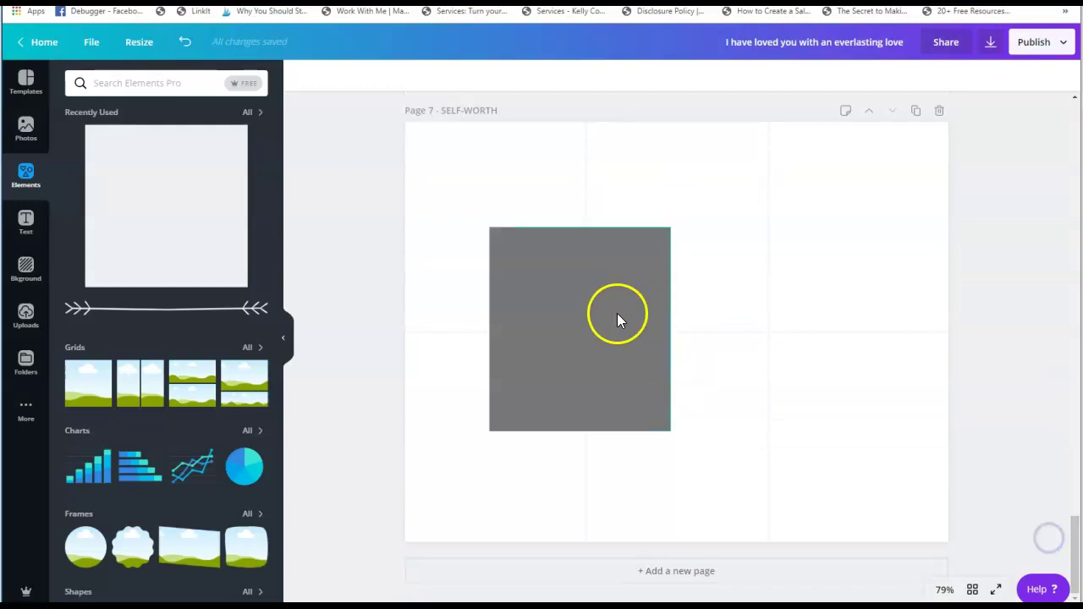
left_click(788, 222)
left_click_drag(619, 282, 571, 297)
left_click(672, 213)
left_click(587, 178)
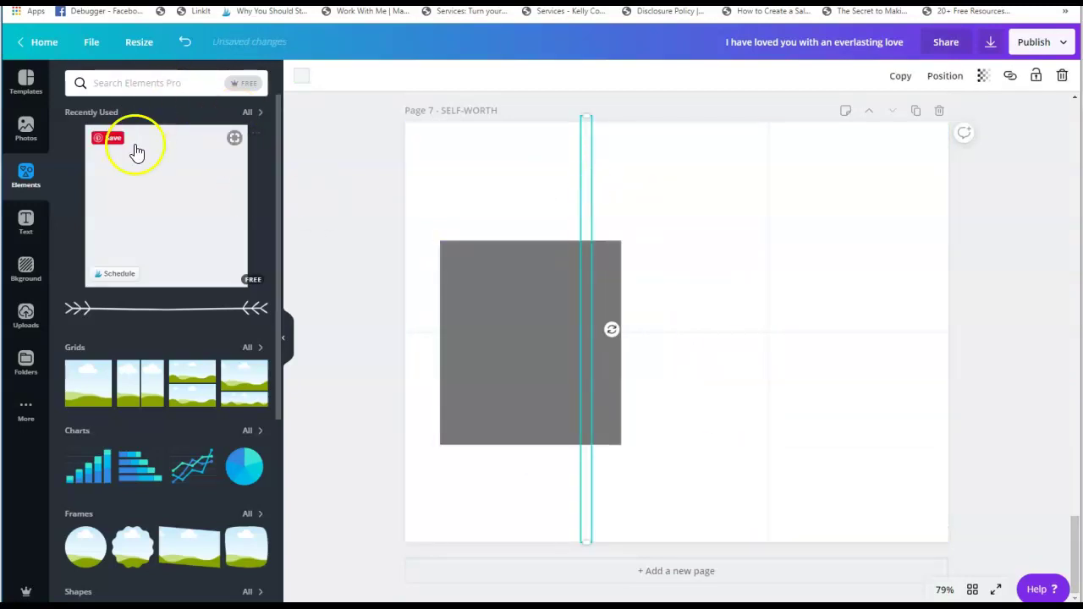
Search the elements for "line" and add the plain straight line to page 7
left_click(166, 85)
type("l")
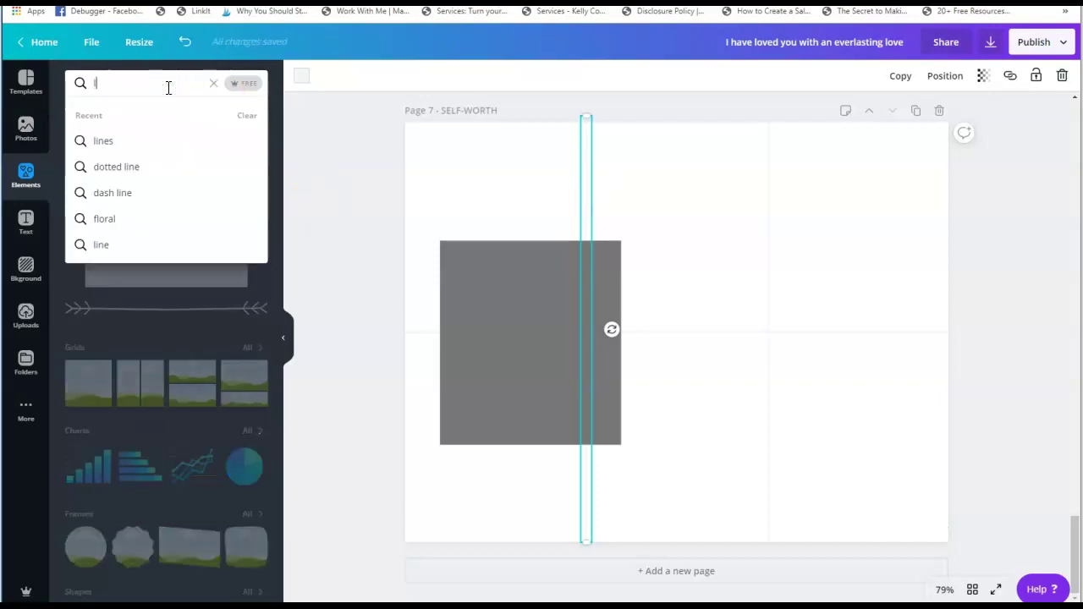
type("ine")
key("Return")
left_click(168, 125)
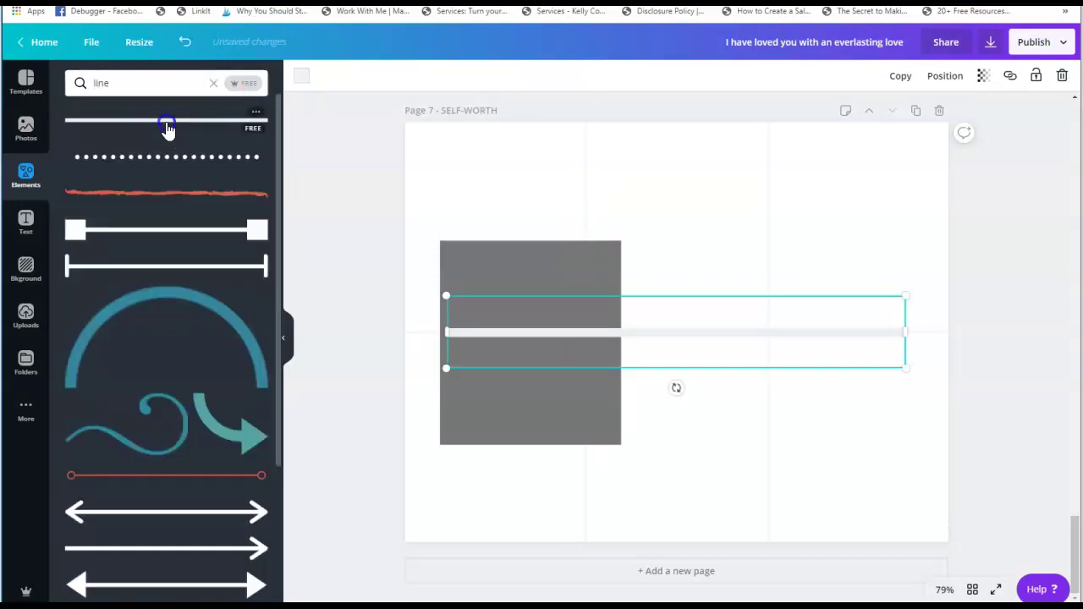
Recolor the new line red and stretch it past the page's right edge, placing it across the upper cards
left_click(300, 76)
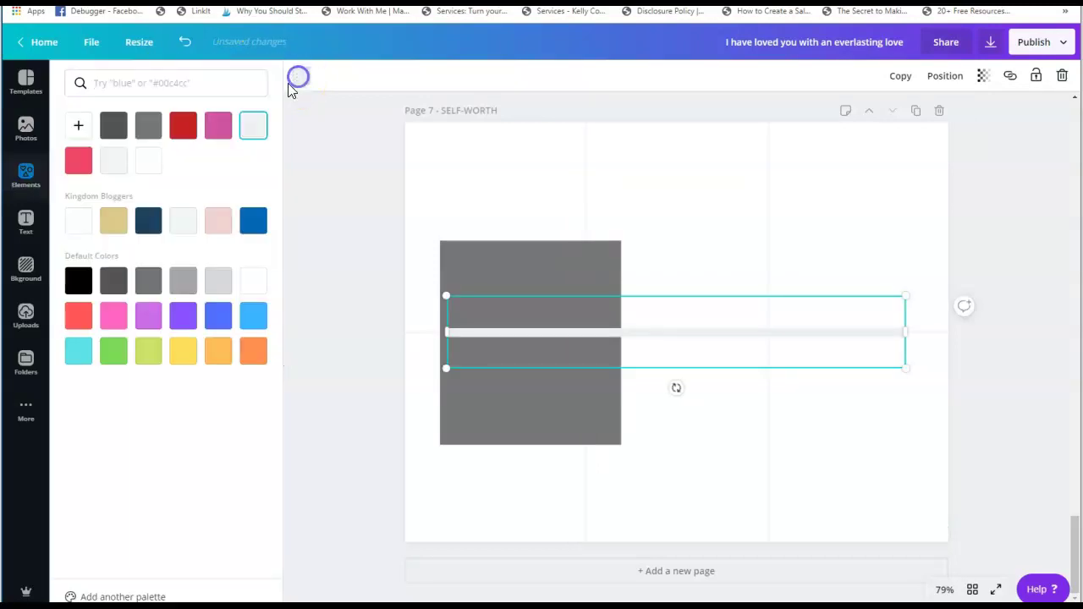
left_click(182, 135)
left_click_drag(904, 367, 1004, 301)
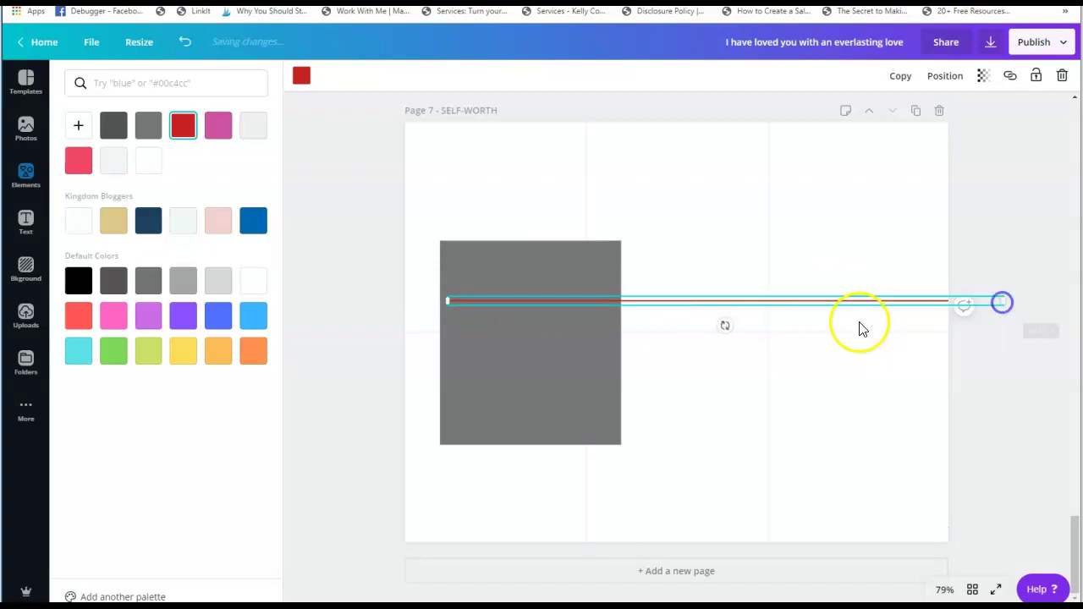
left_click_drag(857, 301, 914, 204)
Delete the red line from page 7 and clear the element search
left_click(855, 209)
key("Delete")
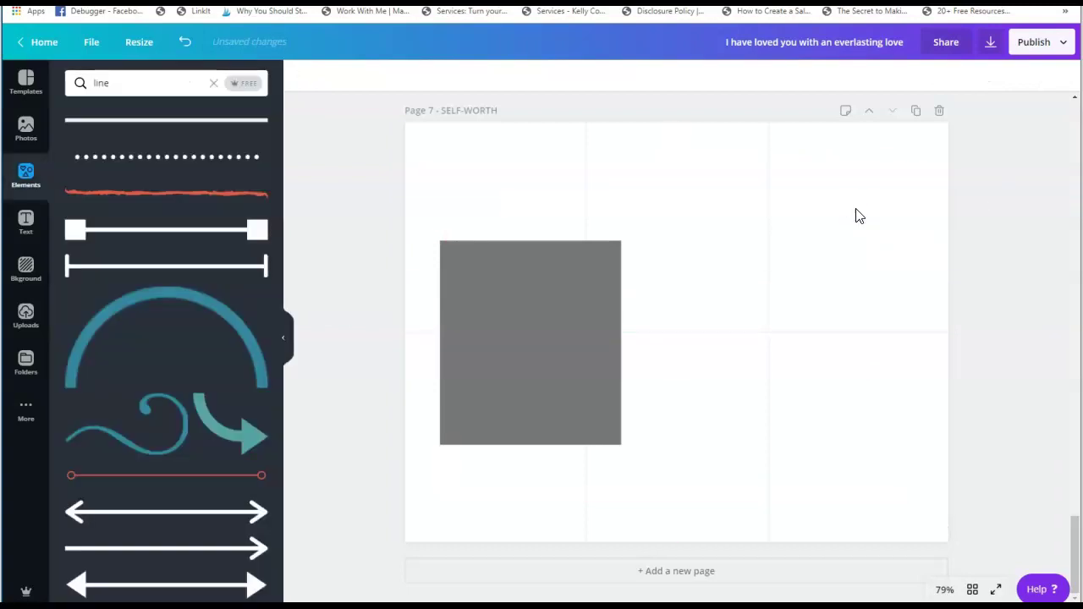
left_click(566, 387)
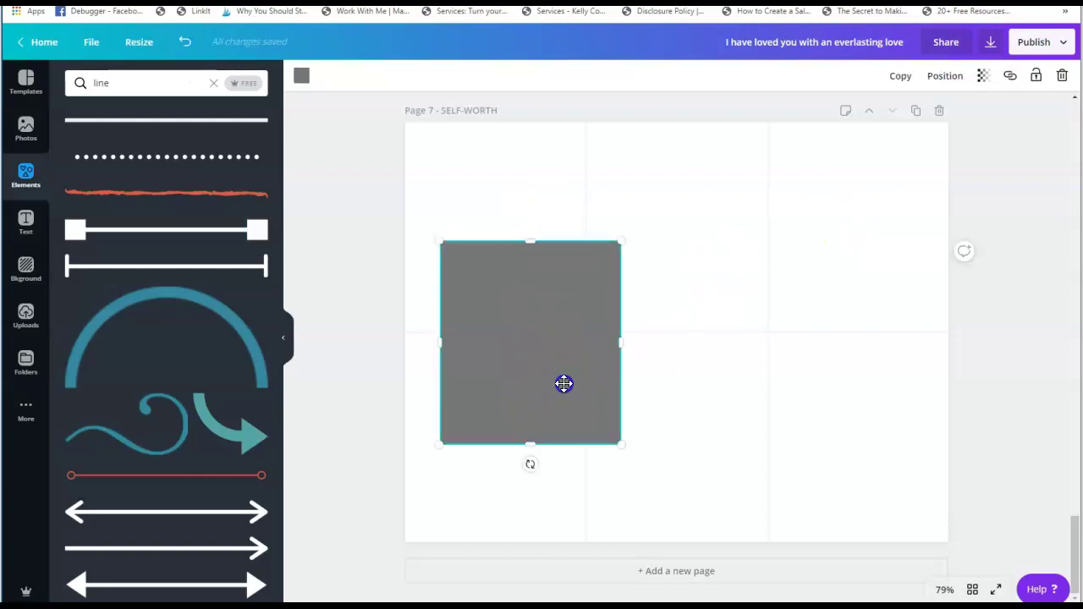
left_click(214, 82)
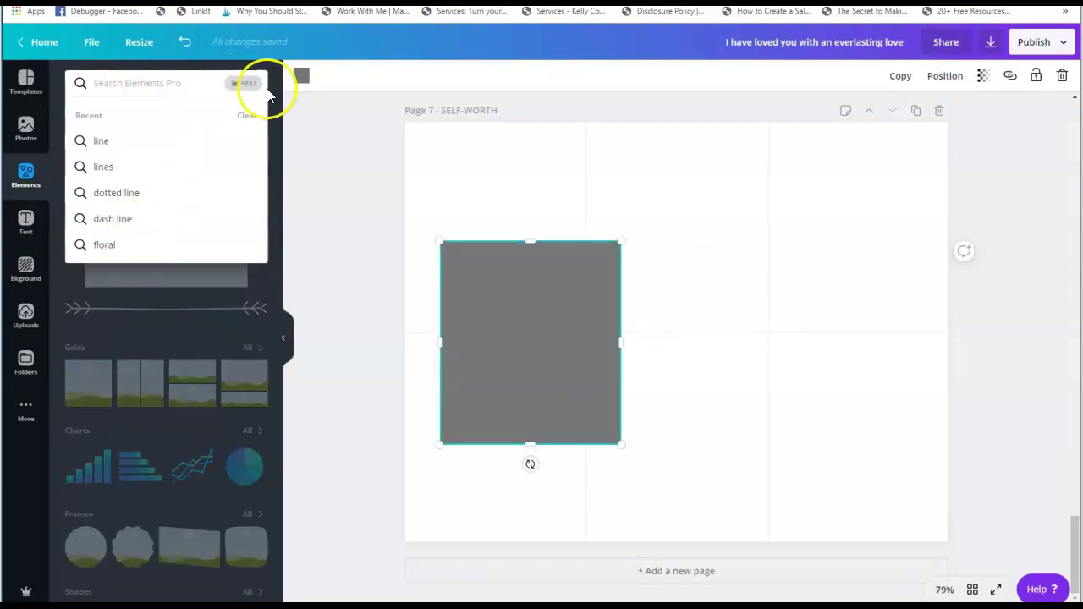
left_click(394, 44)
Add the recently used square to page 7 and delete it again
left_click(189, 213)
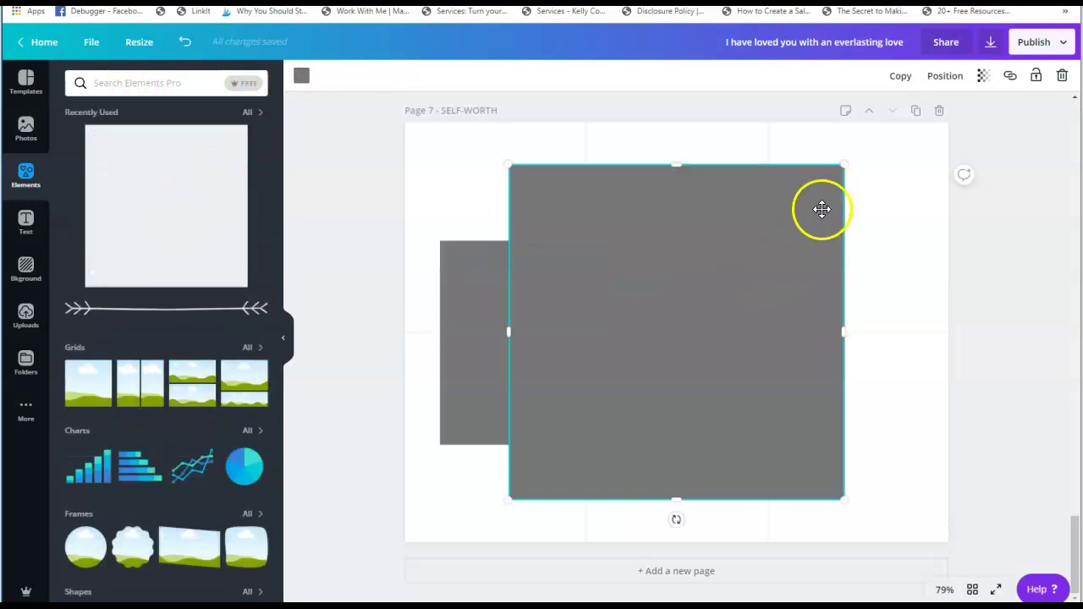
left_click(787, 225)
key("Delete")
Check the column widths on page 7 by moving the gray rectangle between columns, leaving it aligned in the middle one
left_click(528, 333)
left_click_drag(529, 334, 495, 299)
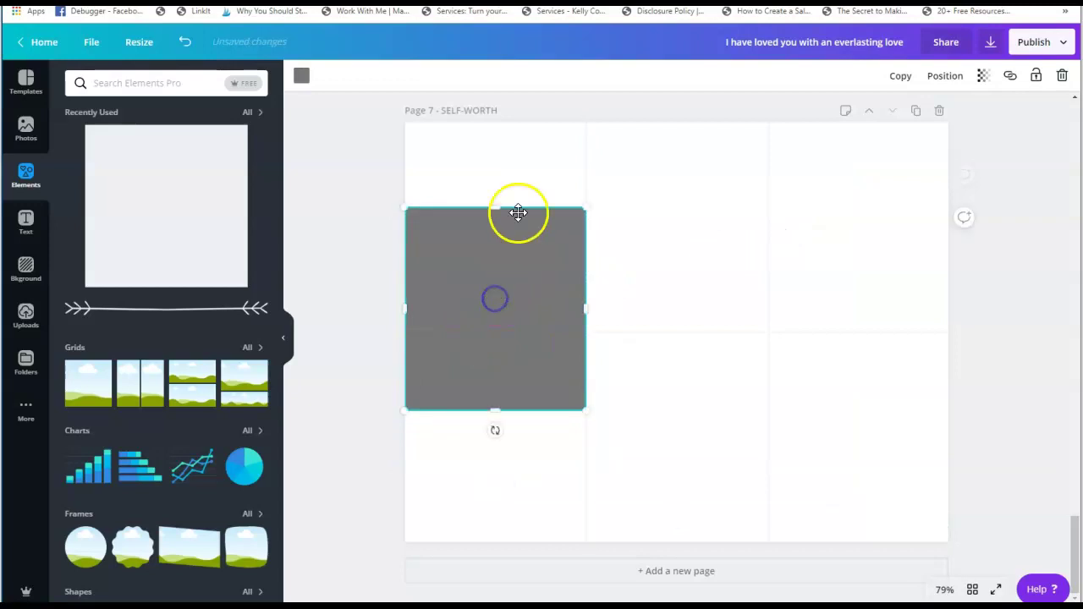
left_click(588, 155)
left_click(505, 302)
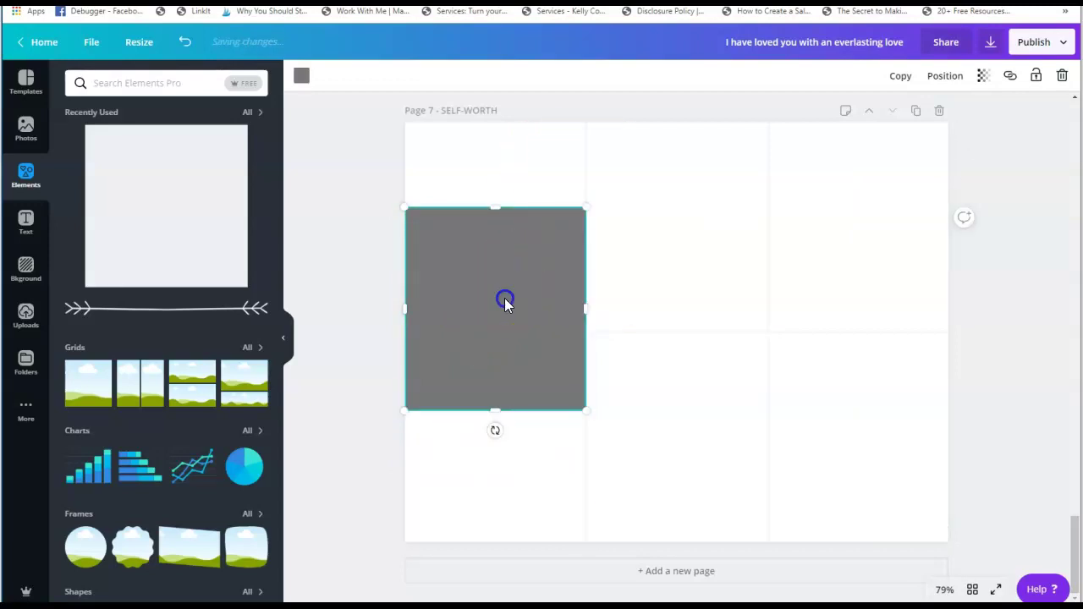
left_click_drag(505, 303, 846, 302)
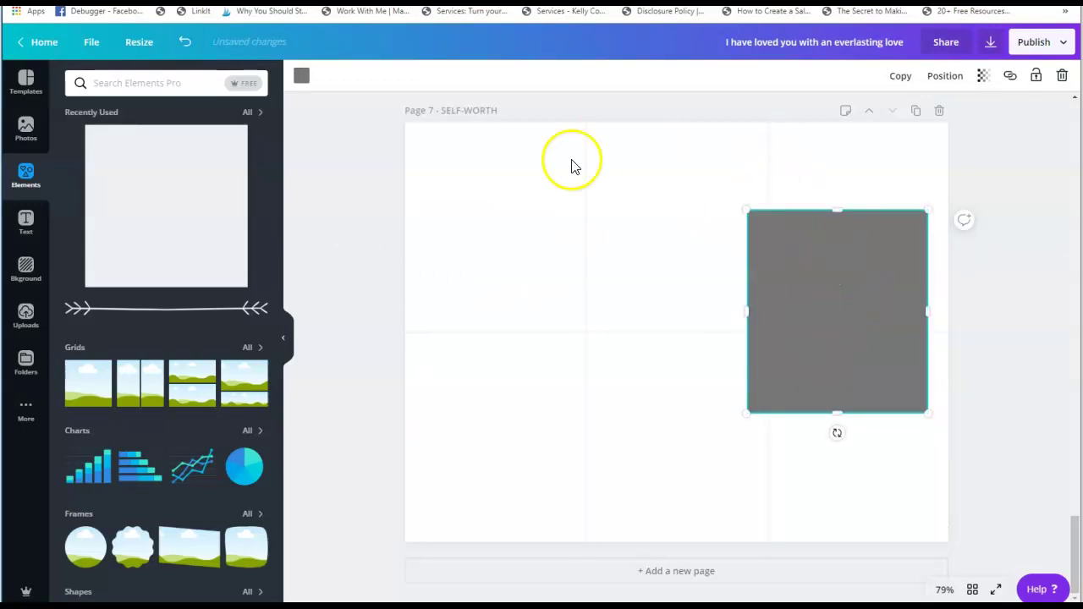
left_click_drag(880, 311, 723, 242)
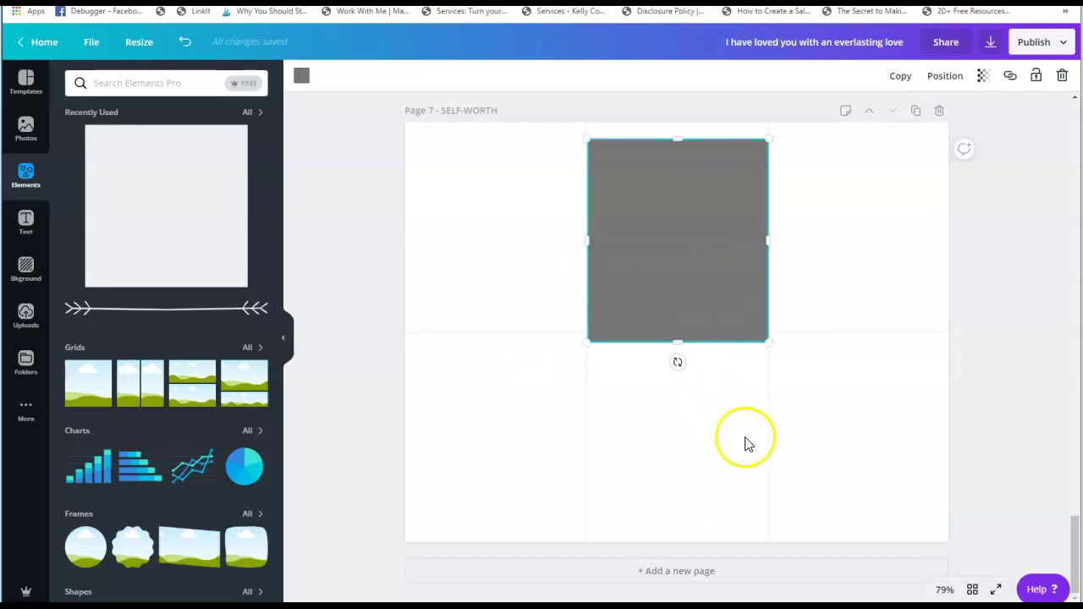
left_click(688, 234)
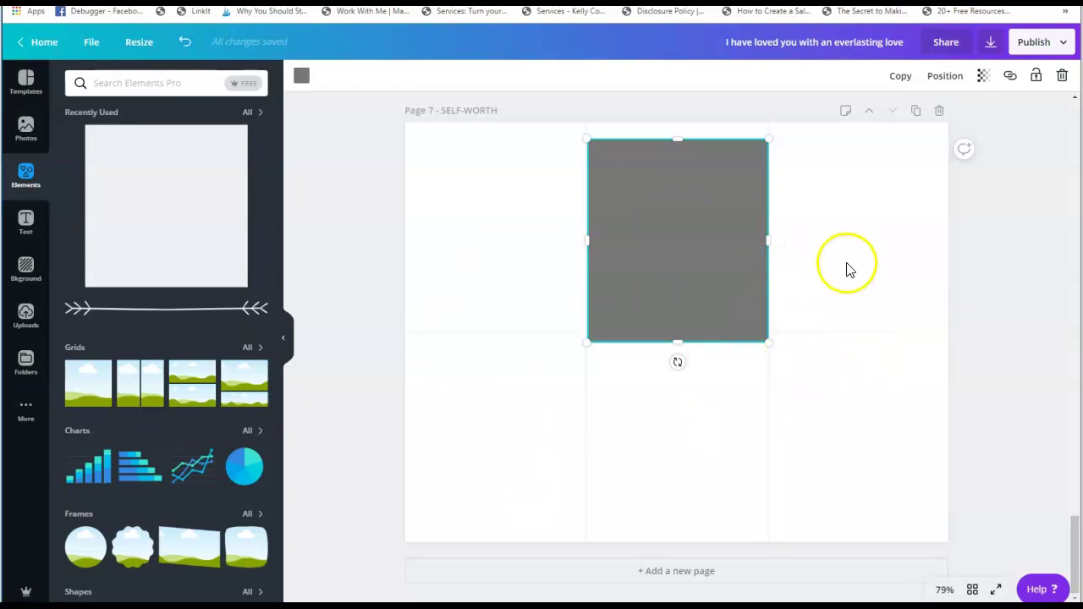
Duplicate page 7 and delete the right vertical line and the gray rectangle from the copy
left_click(916, 112)
left_click(773, 437)
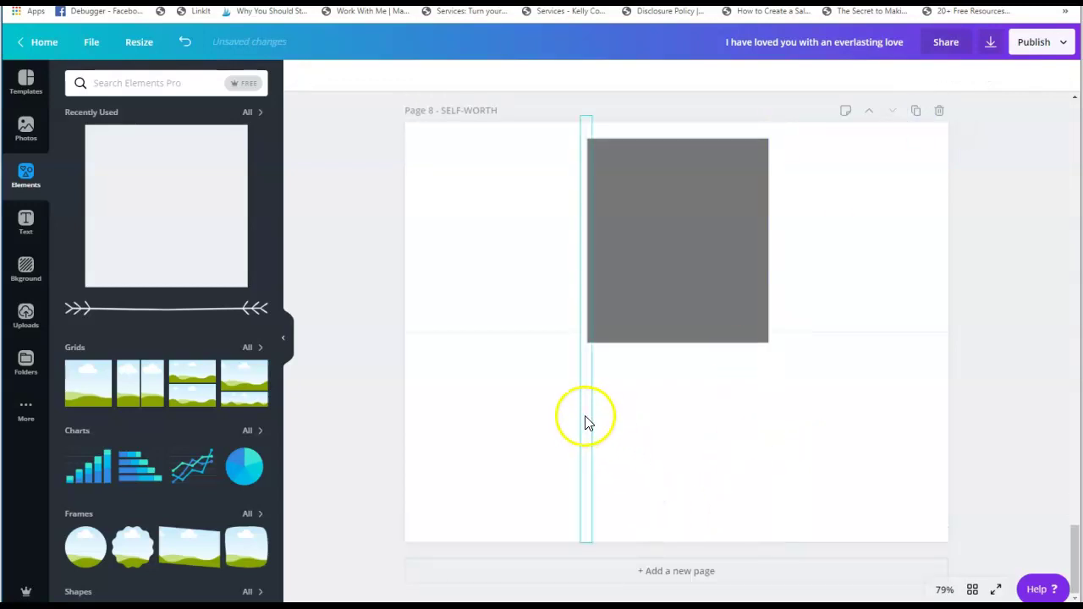
left_click(753, 220)
key("Delete")
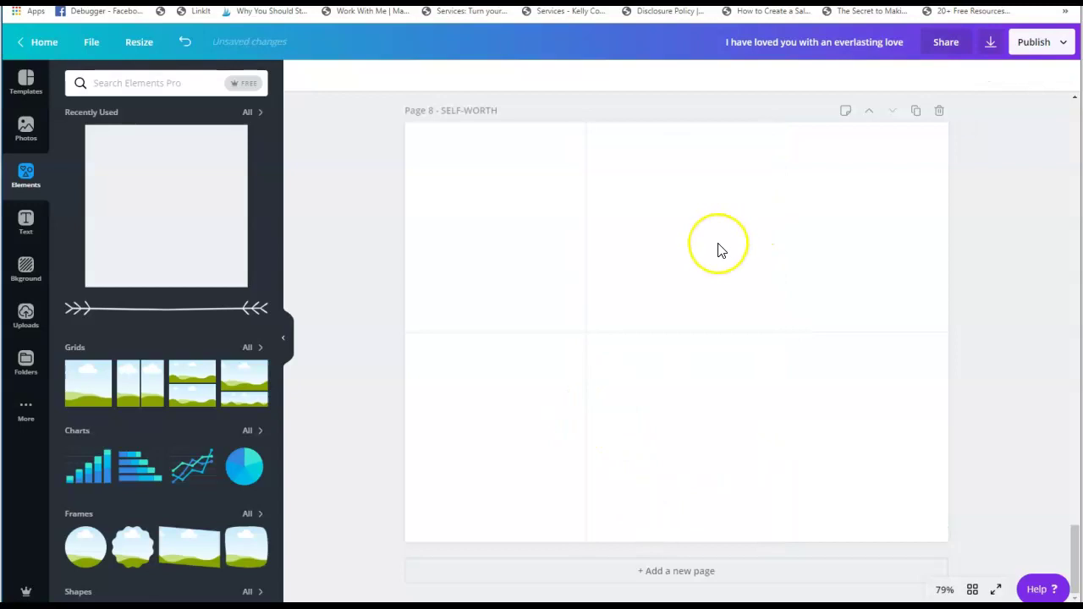
Move page 8's horizontal line up into the upper half and recolor it pinkish red
left_click(590, 333)
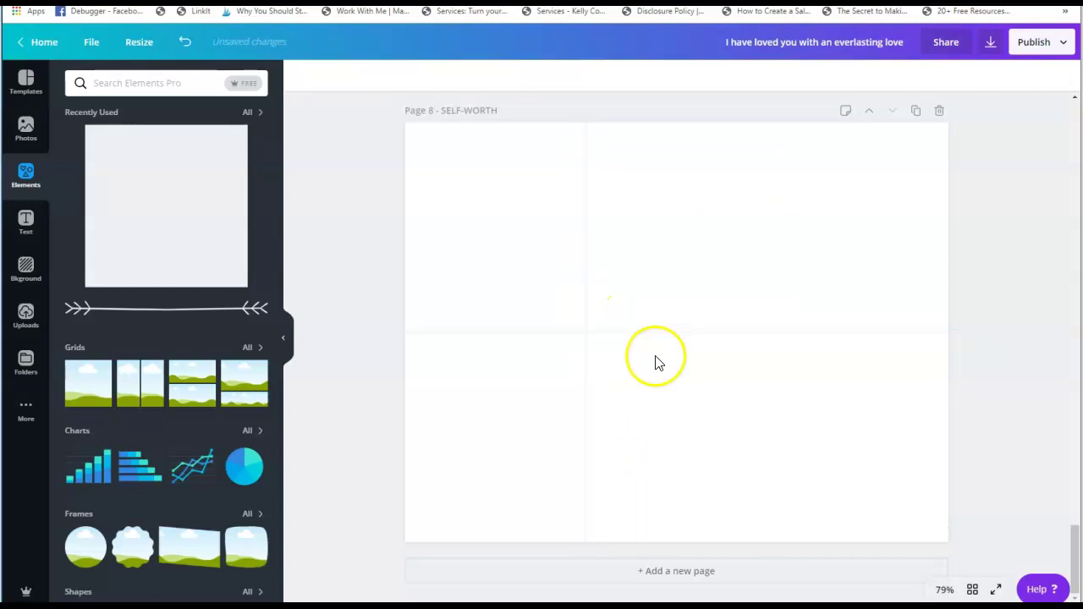
left_click(679, 335)
left_click_drag(678, 335, 692, 243)
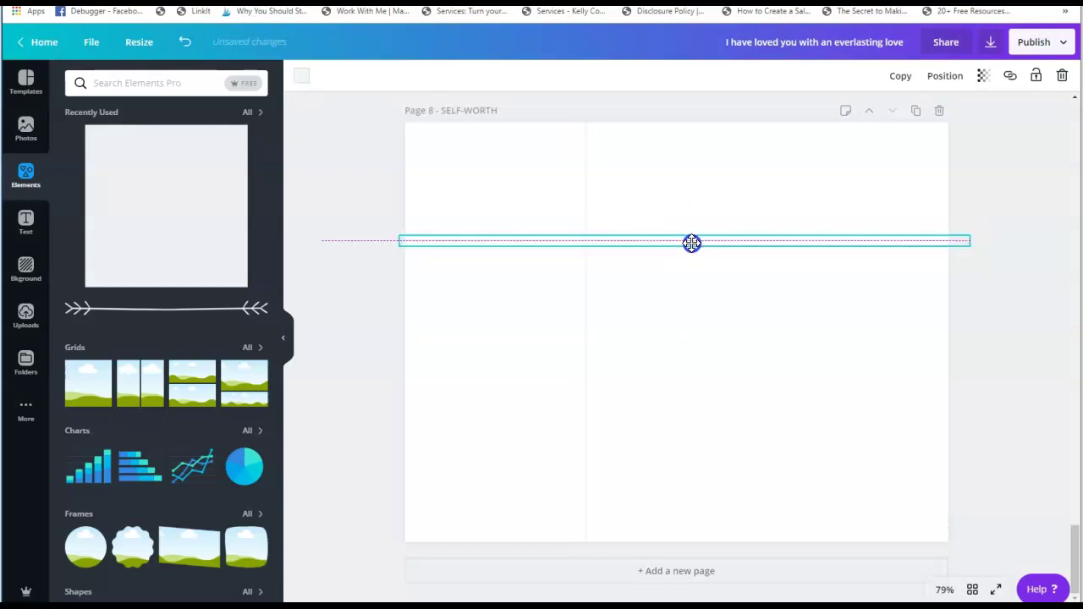
left_click(301, 75)
left_click(253, 125)
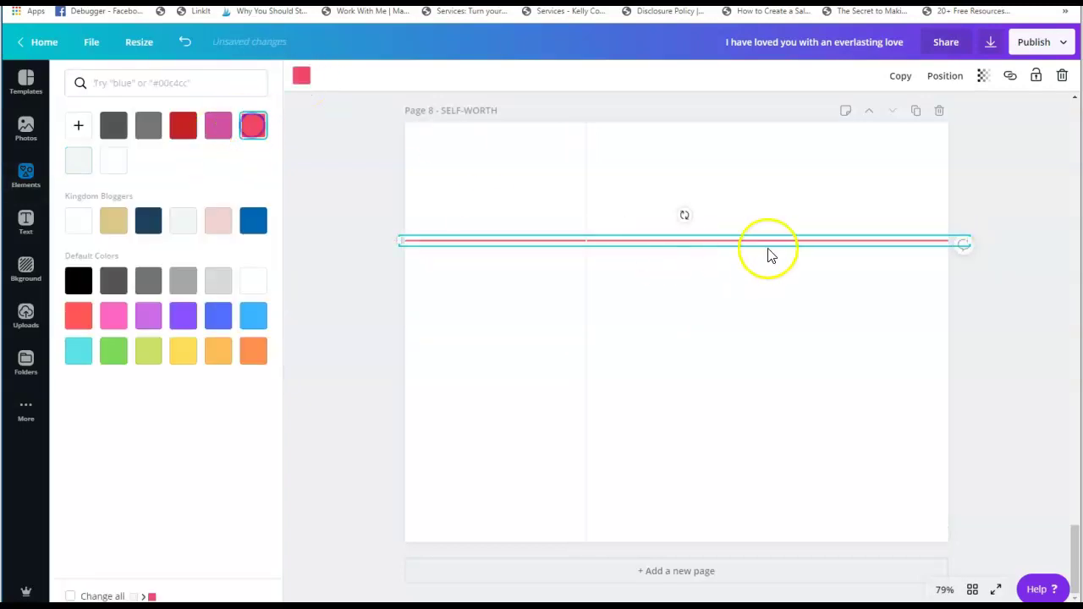
Move the horizontal line down near the middle of page 8 and center the vertical line to form four cards
left_click_drag(767, 240, 768, 321)
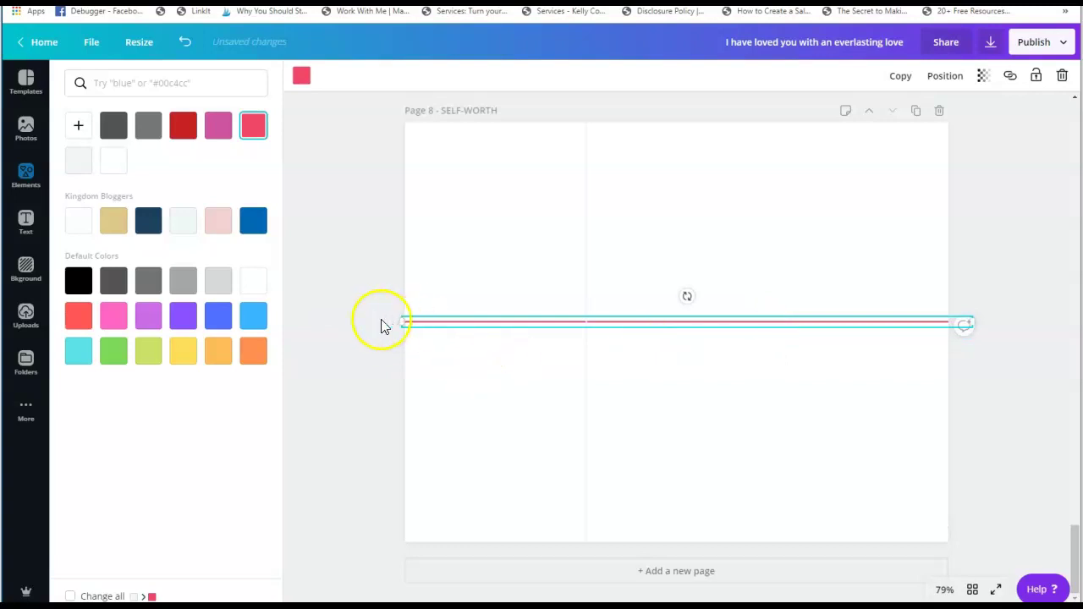
mouse_move(834, 322)
left_mouse_down()
mouse_move(832, 308)
mouse_move(831, 321)
left_mouse_up()
left_click_drag(586, 261, 679, 258)
left_click(849, 290)
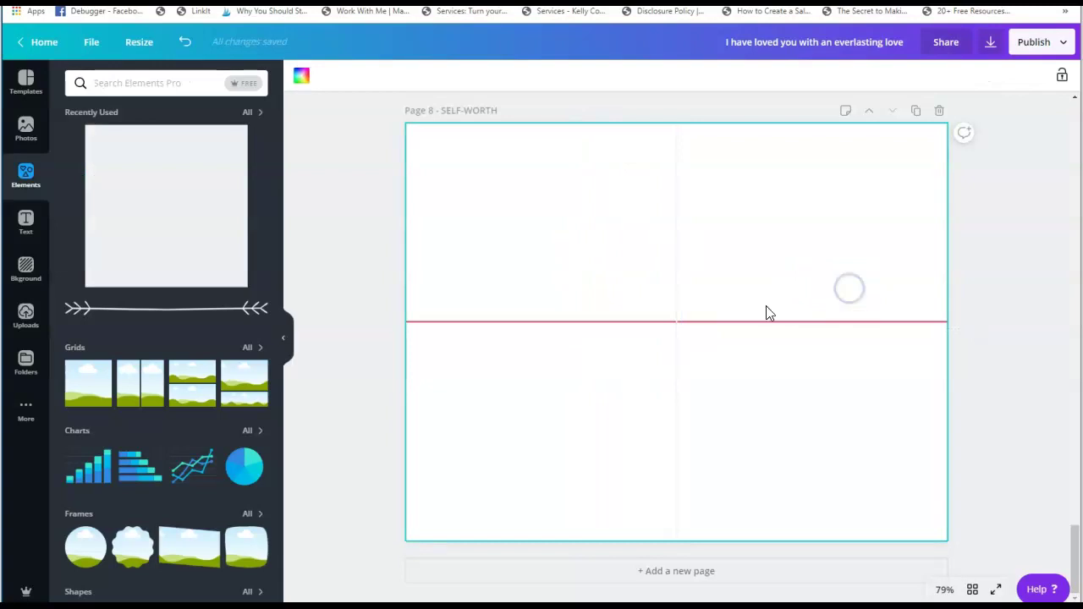
Recolor the horizontal line on page 8 light gray and deselect it
left_click(663, 322)
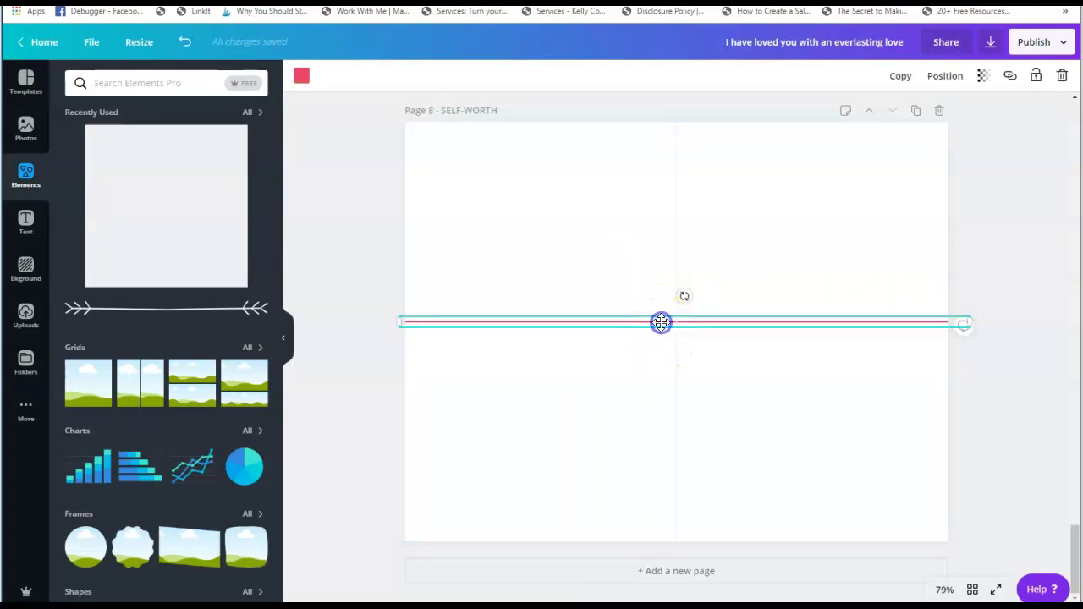
left_click(303, 79)
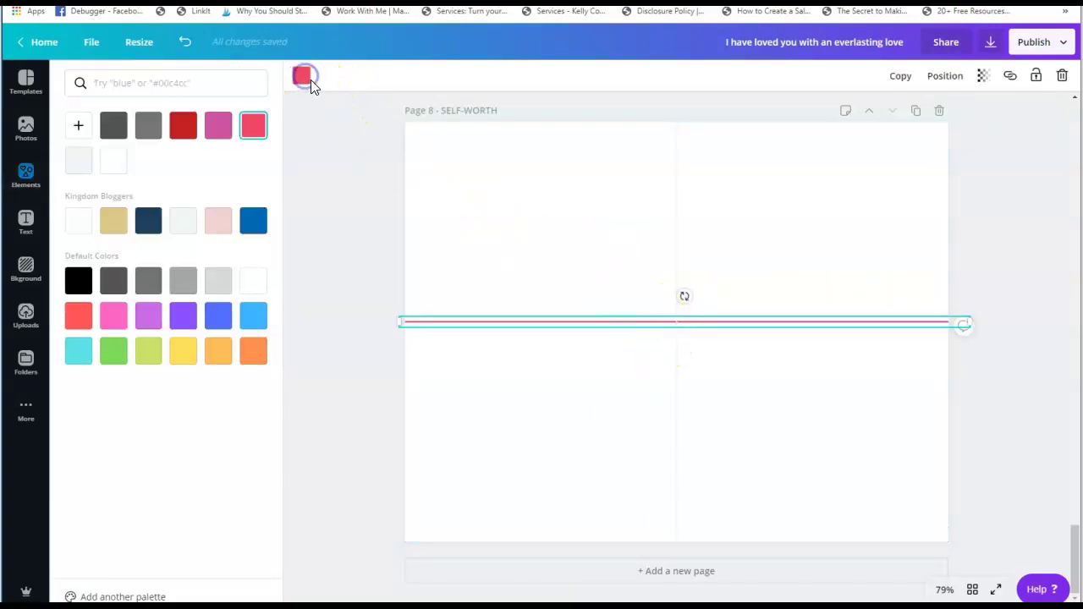
left_click(78, 160)
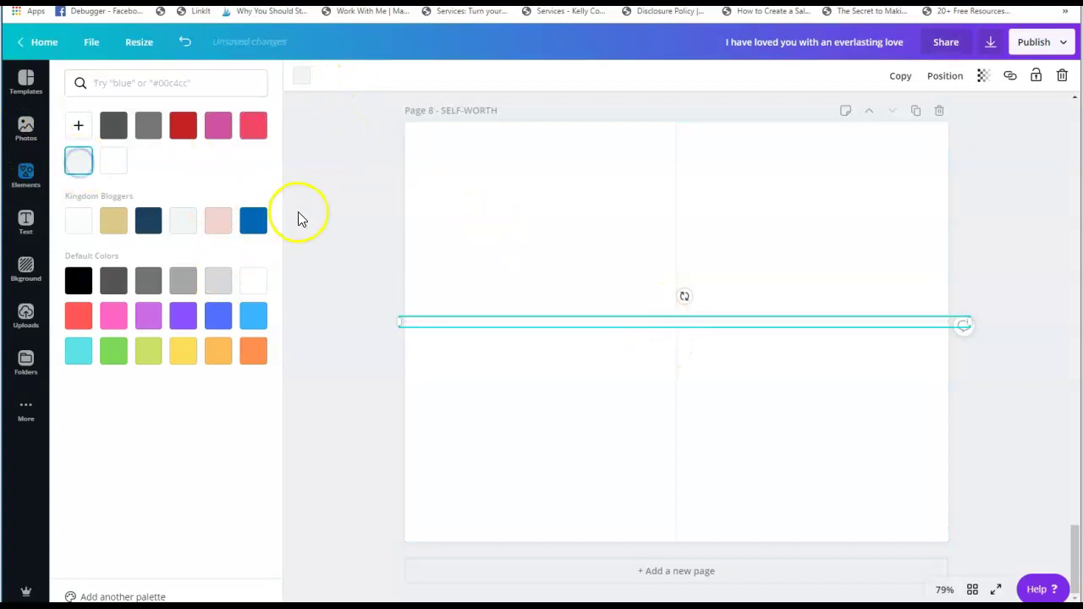
left_click(309, 210)
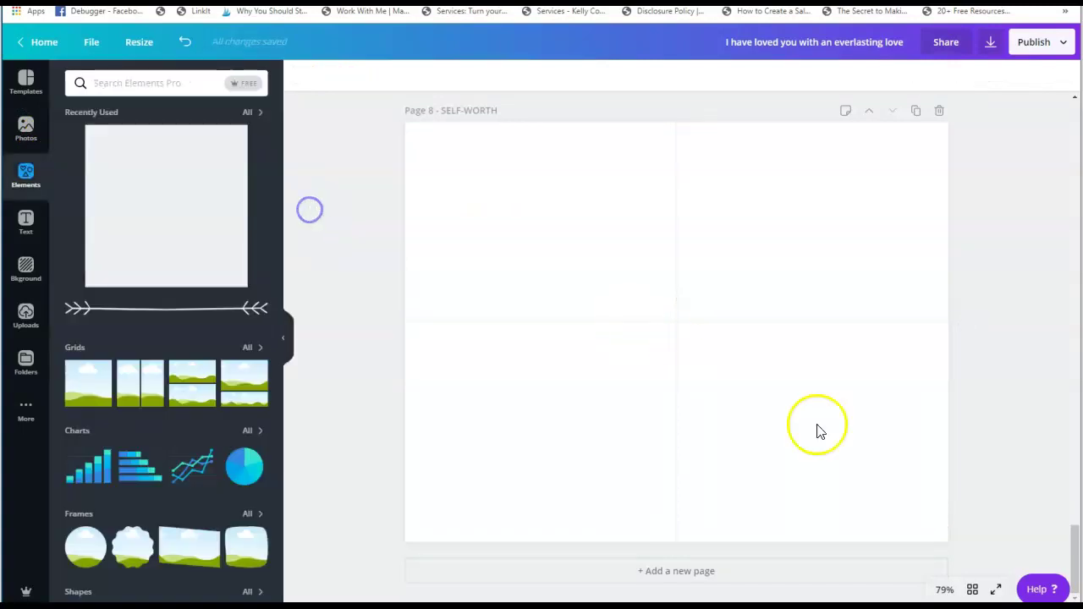
Return to page 3 with the self-worth cards and search the elements library for birds
left_click(745, 349)
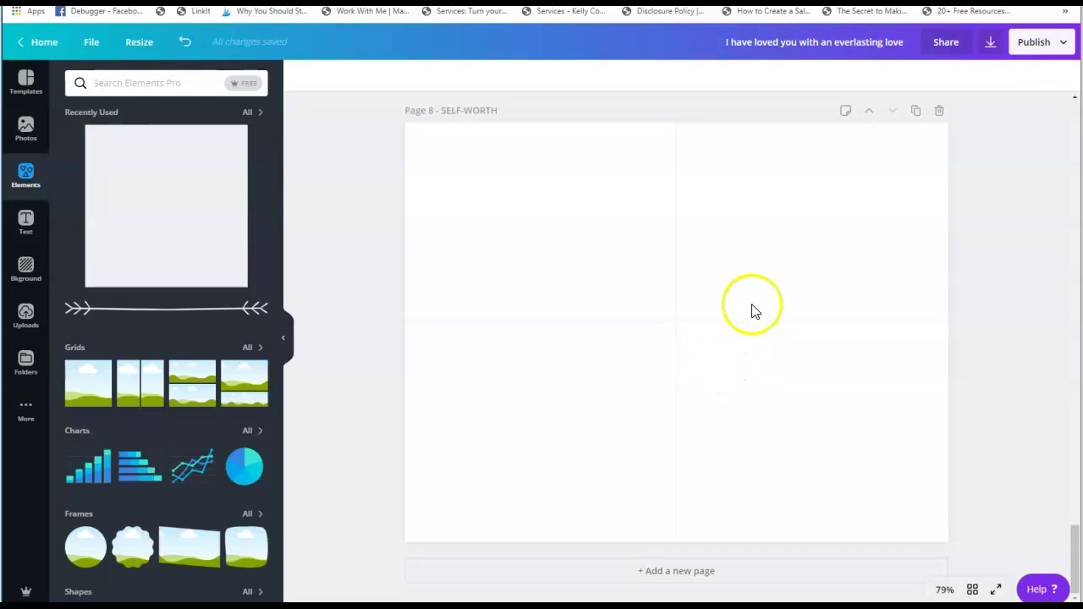
left_click(1076, 557)
left_click_drag(1076, 557, 1075, 259)
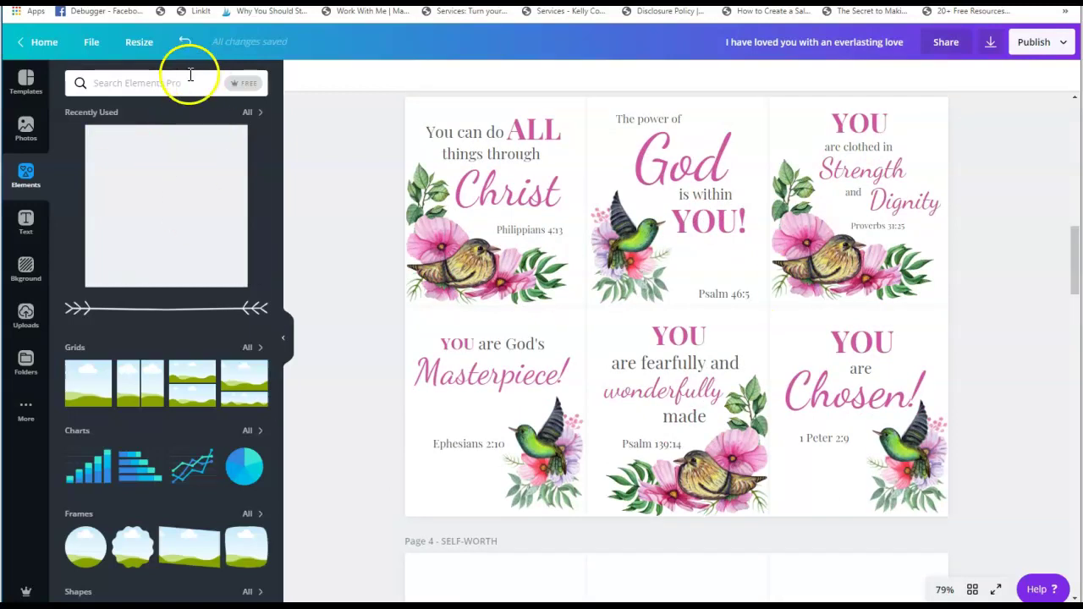
left_click(153, 85)
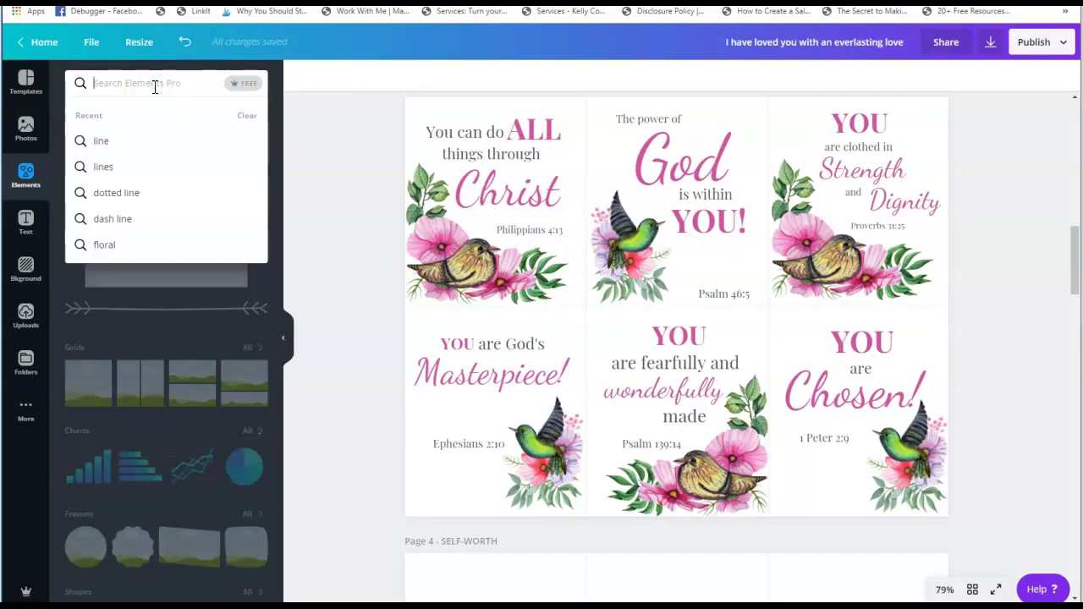
type("birds")
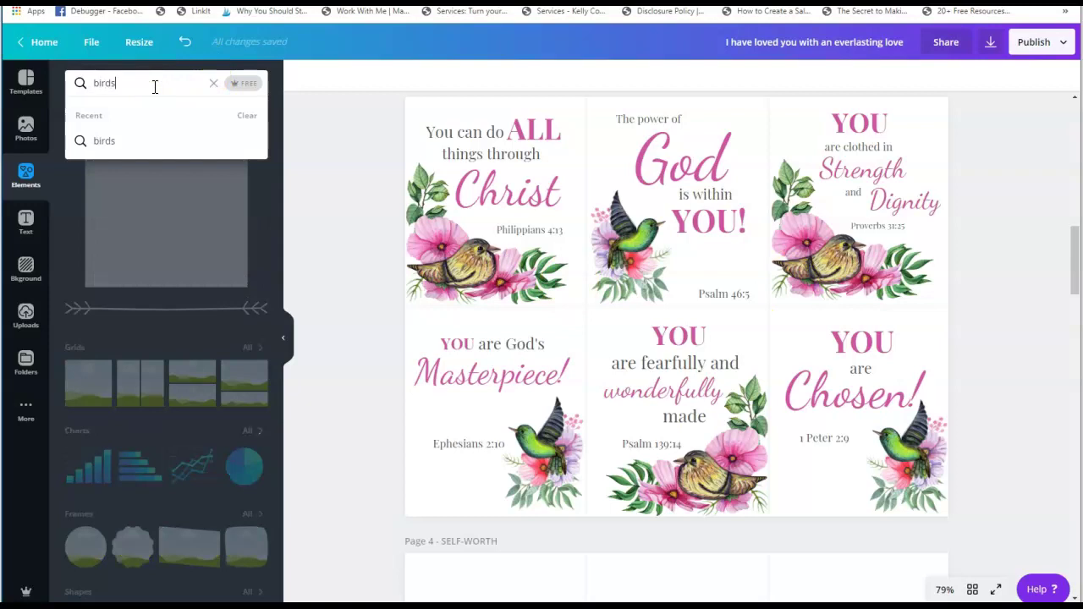
key("Return")
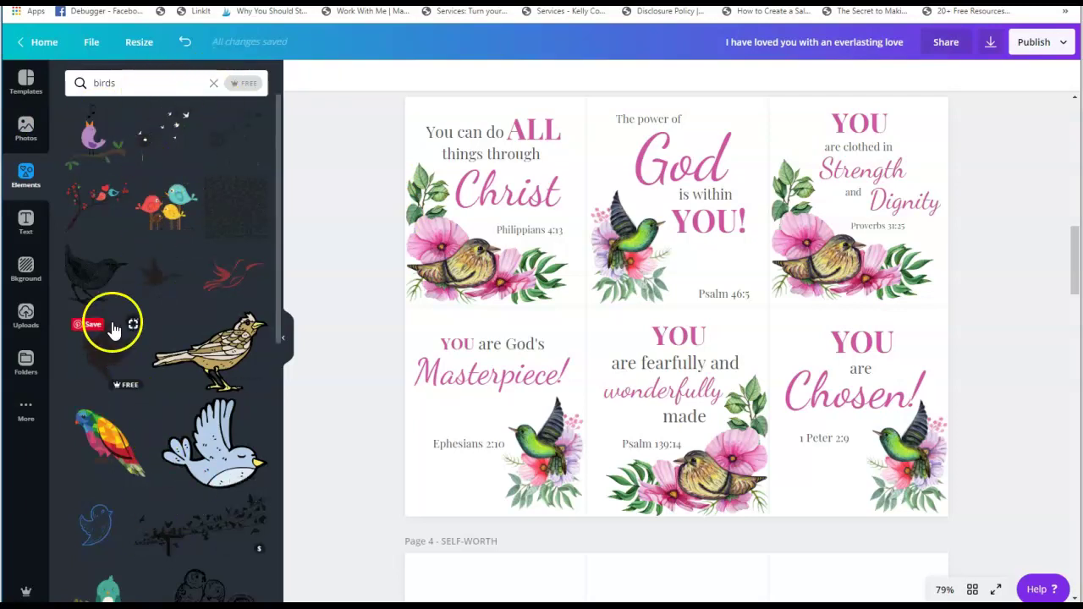
left_click(335, 210)
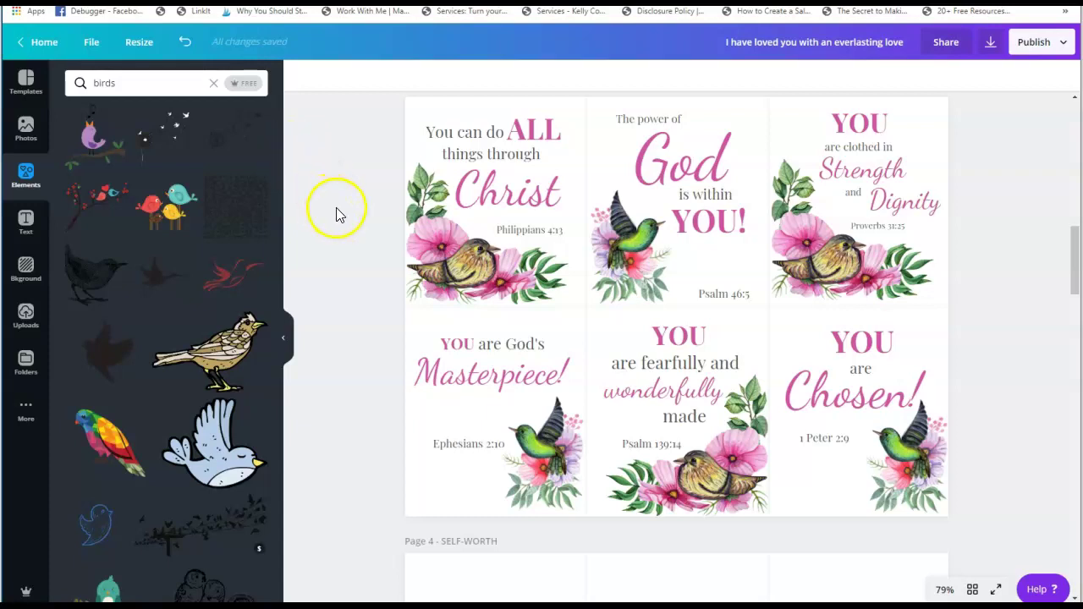
left_click(328, 190)
Switch to the Design Bundles website and compare its home page with the Font Bundles home page
key("ctrl+Tab")
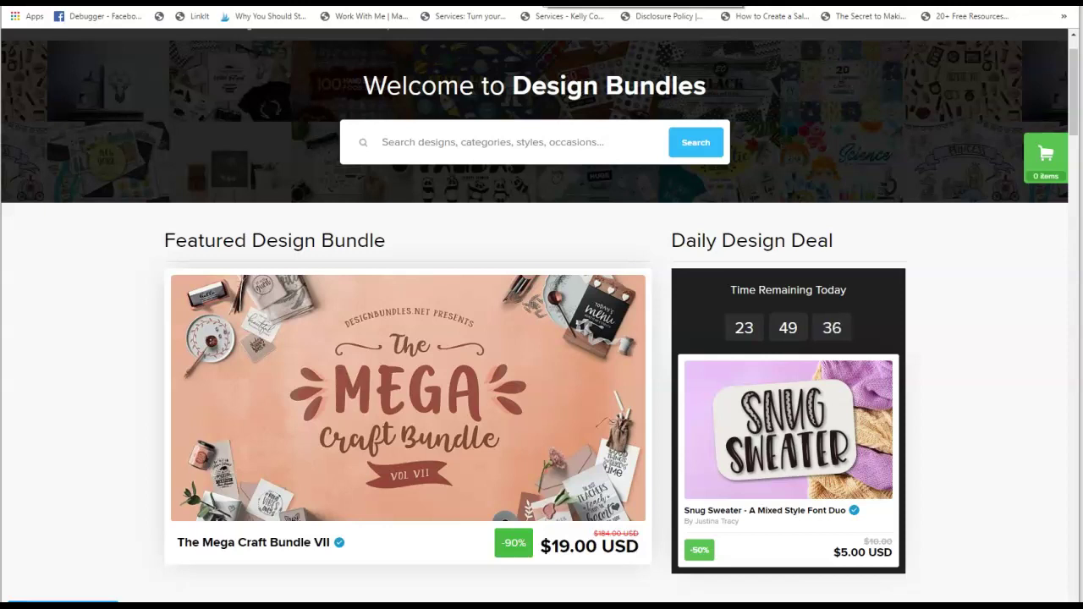
mouse_move(399, 454)
scroll(31, 279, "up", 1)
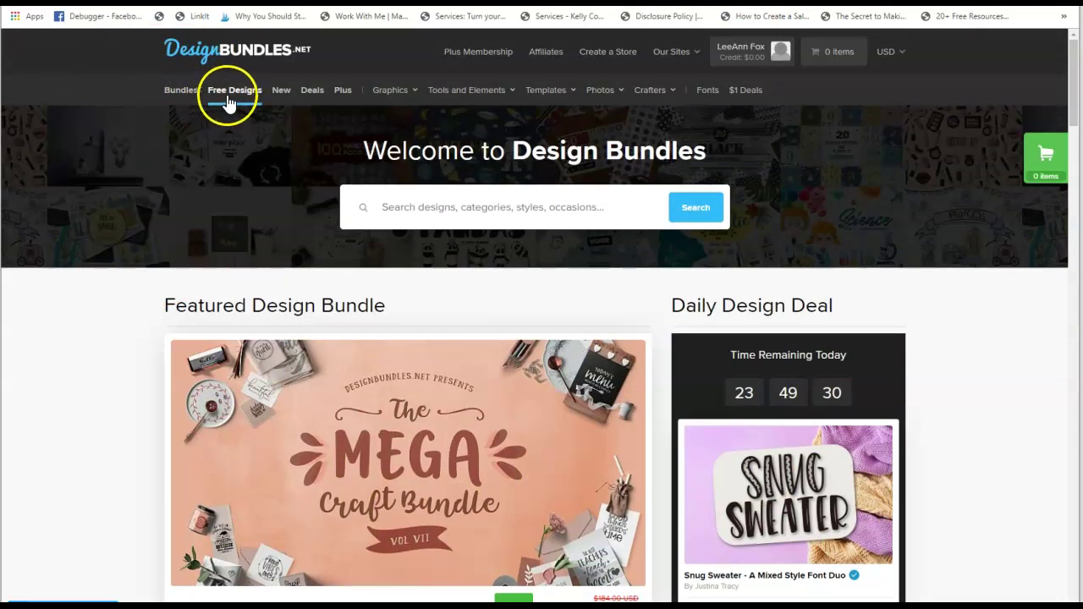
left_click(161, 3)
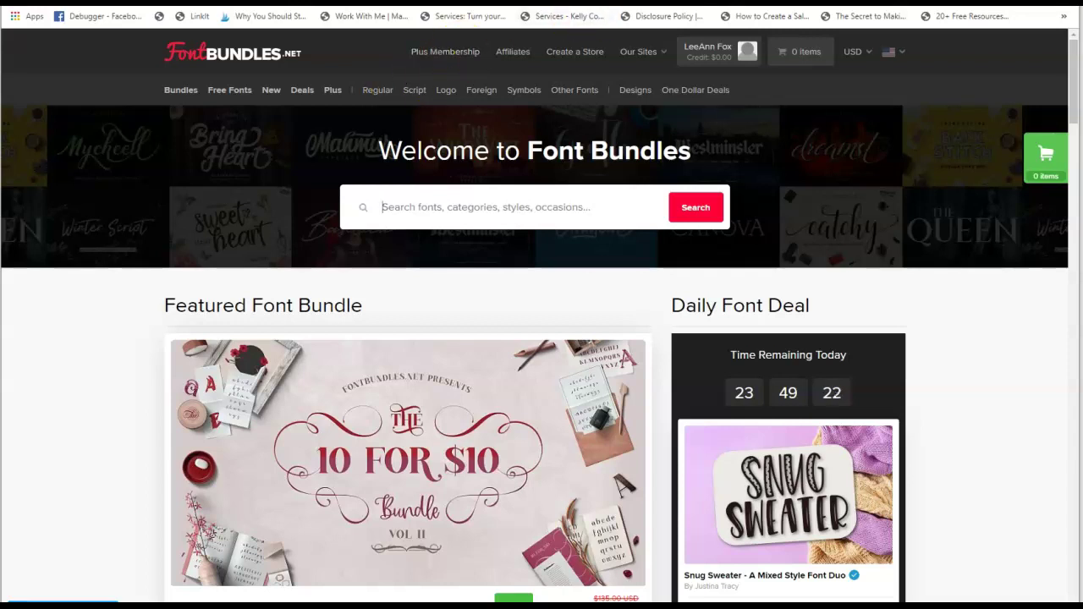
key("ctrl+Tab")
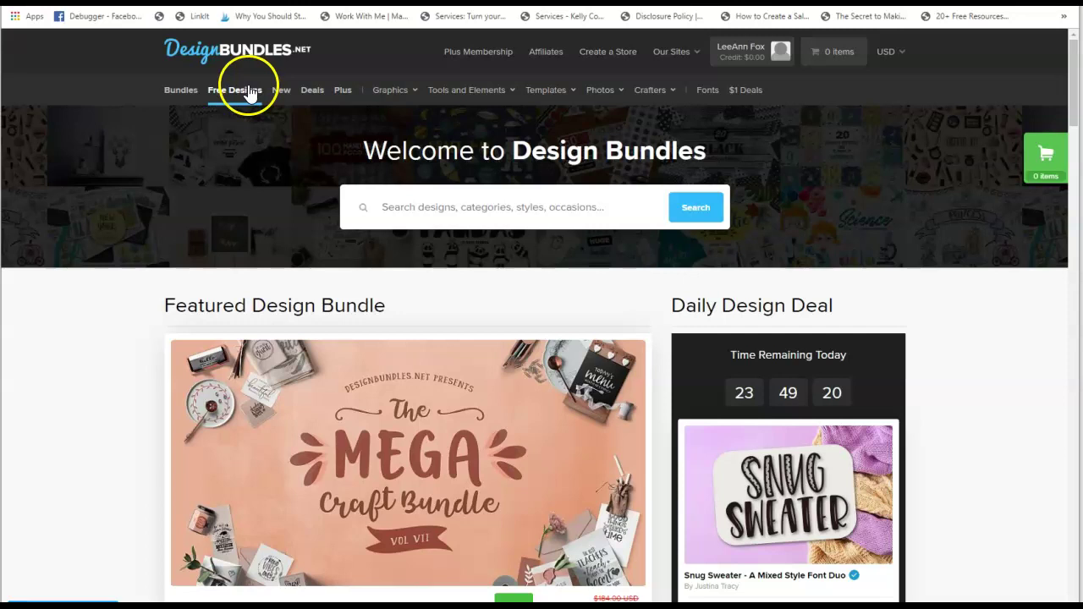
key("ctrl+Tab")
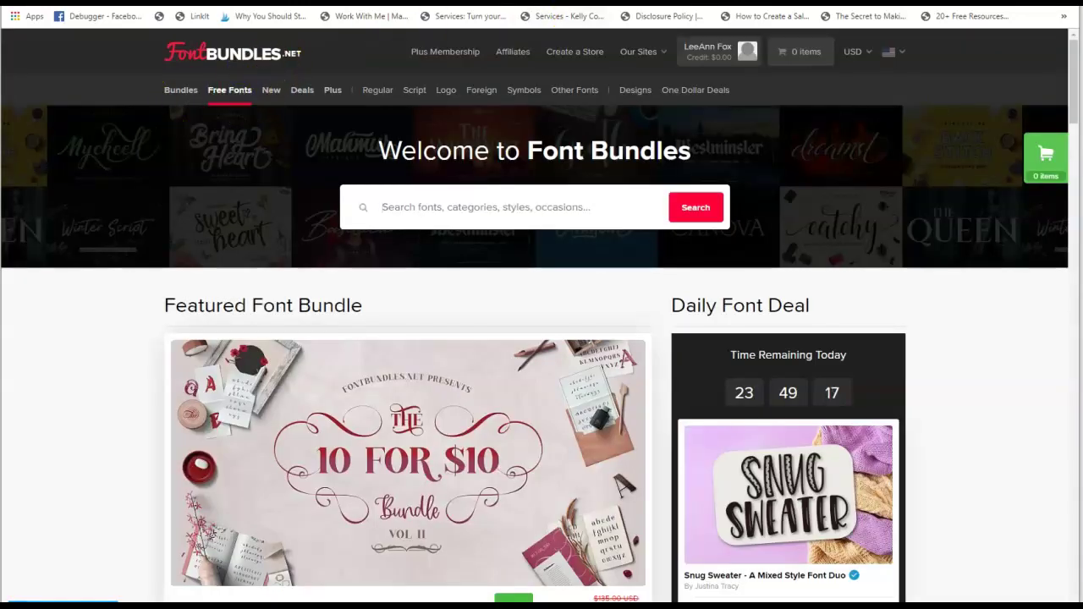
Examine the premium free fonts offered on Font Bundles for styles suited to the scripture cards
key("ctrl+Tab")
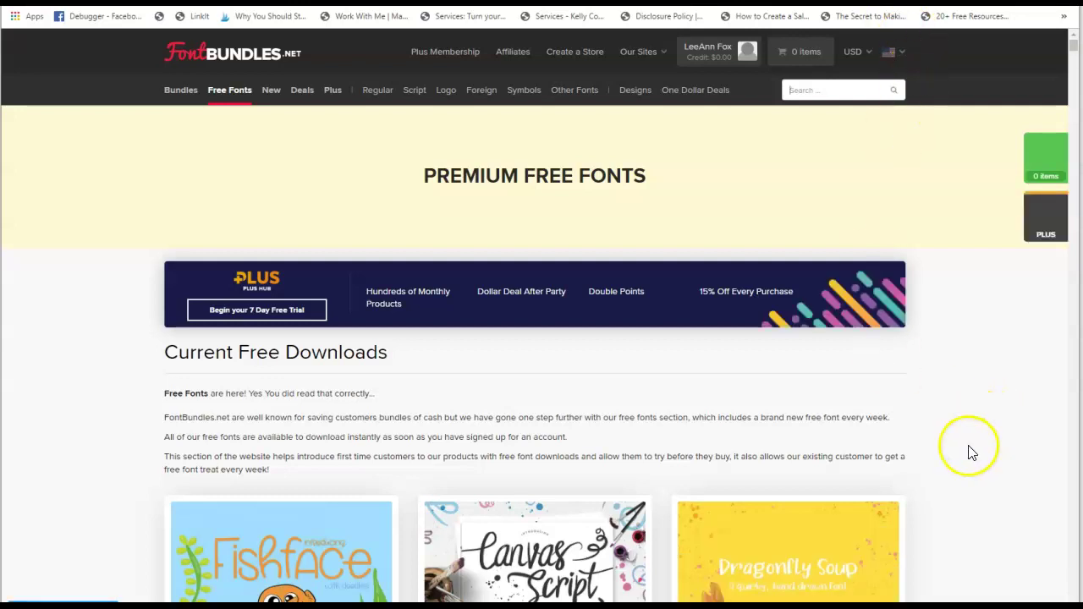
scroll(971, 453, "down", 2)
scroll(963, 448, "down", 5)
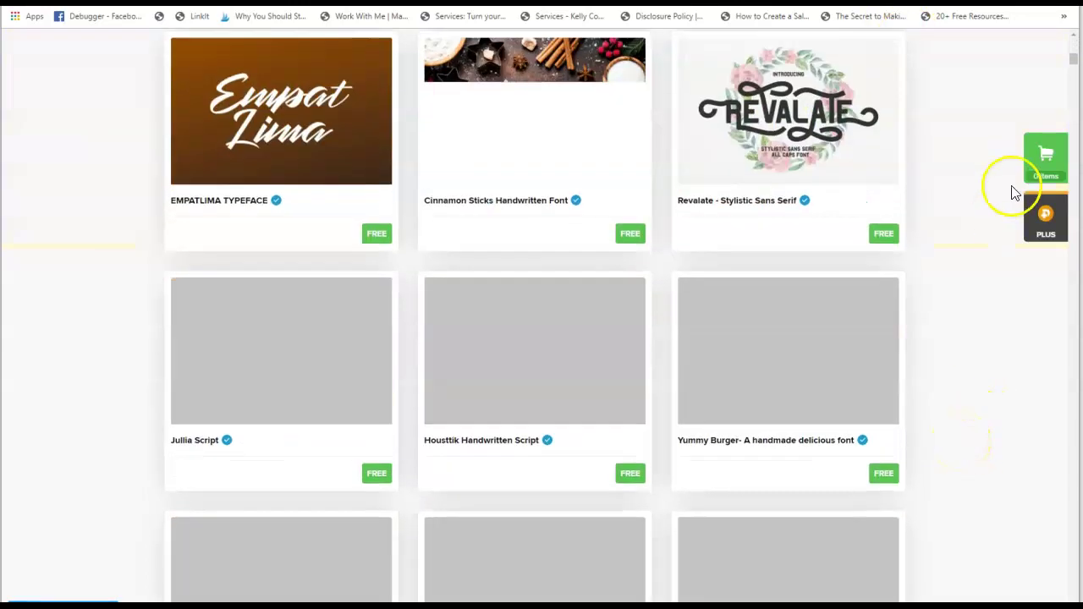
scroll(871, 478, "up", 4)
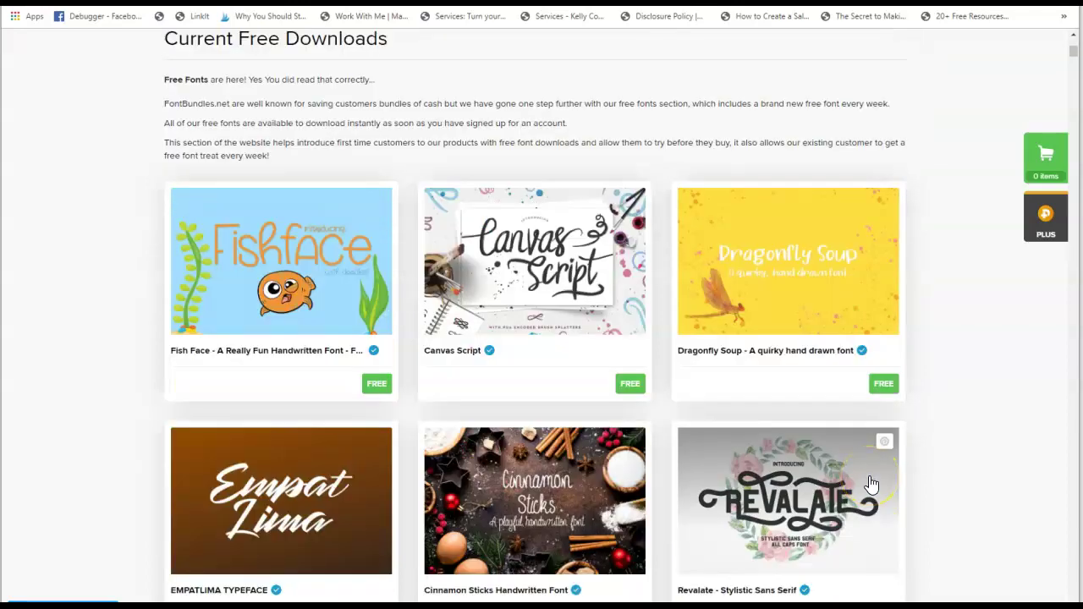
scroll(536, 338, "down", 4)
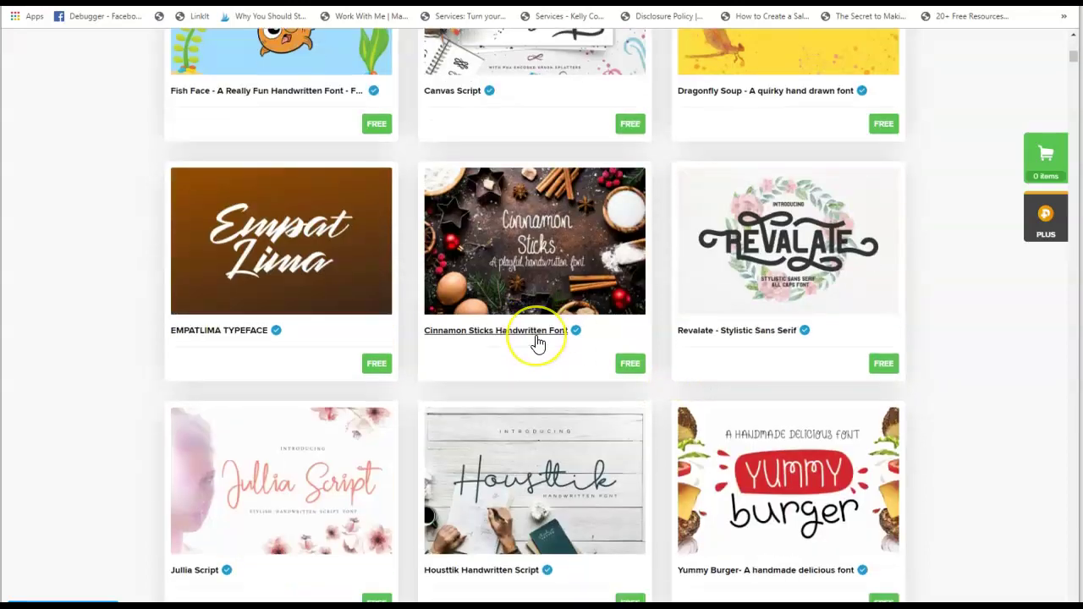
scroll(537, 343, "down", 6)
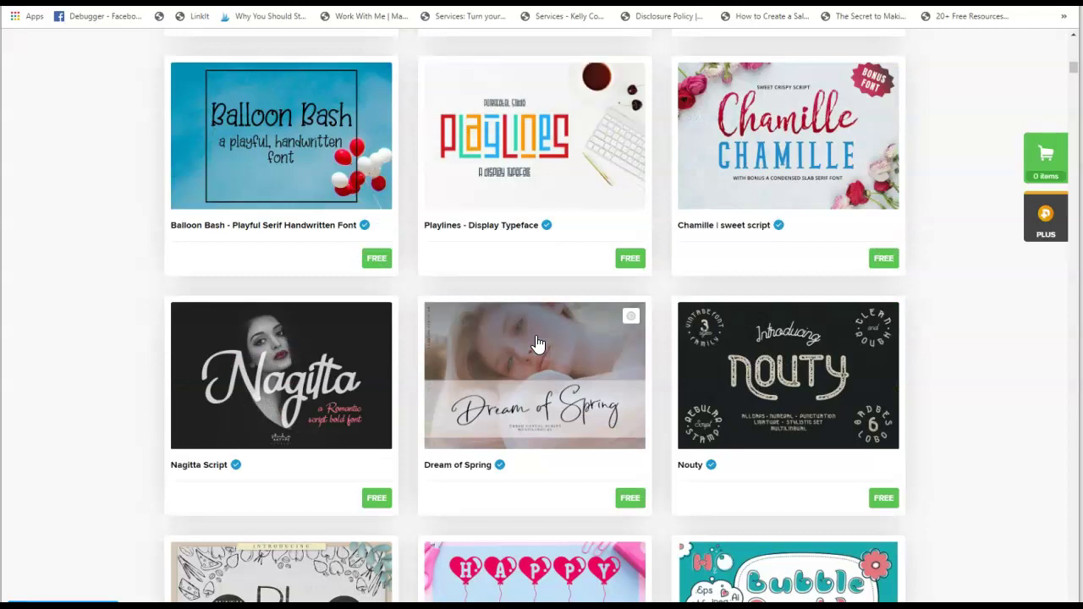
scroll(537, 342, "down", 10)
left_click(548, 340)
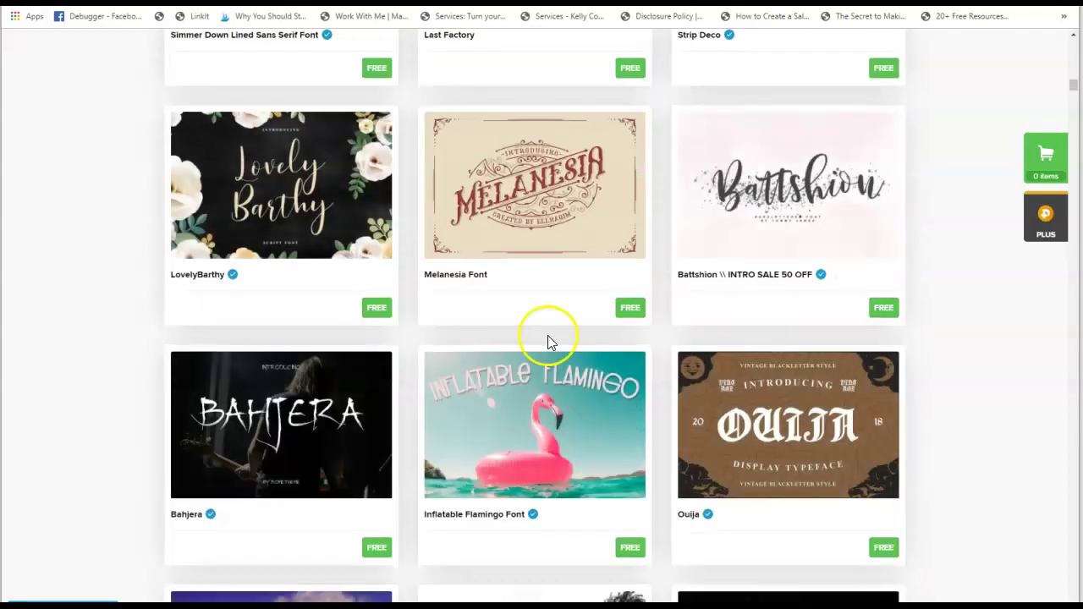
Examine the current free downloads on Design Bundles, including textures, digital papers and the White and Blue watercolor set
scroll(689, 381, "down", 5)
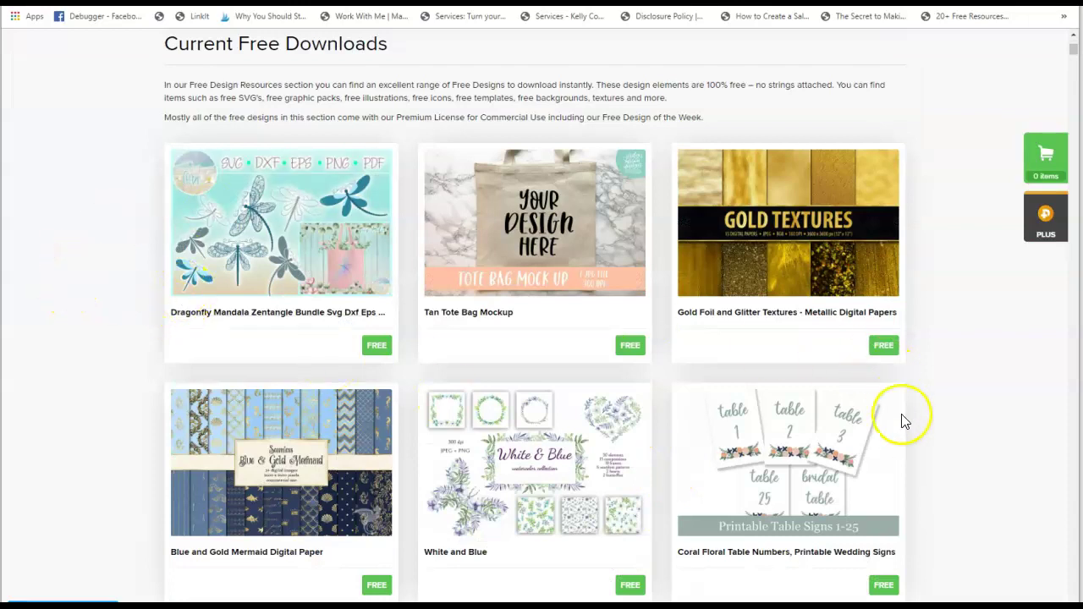
scroll(709, 370, "down", 1)
scroll(706, 364, "down", 4)
scroll(833, 133, "up", 3)
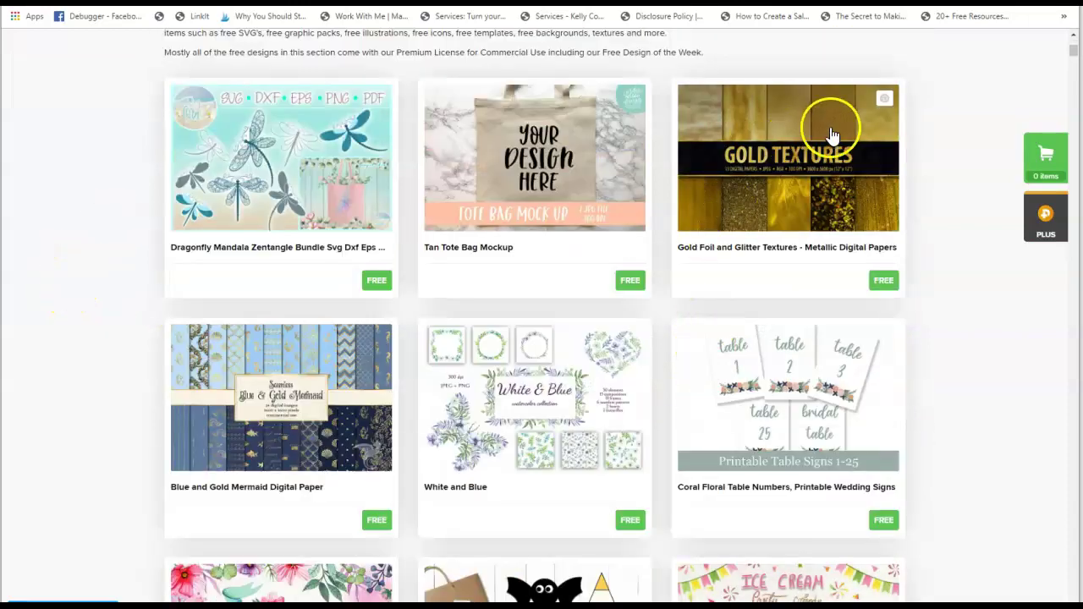
left_click(764, 140)
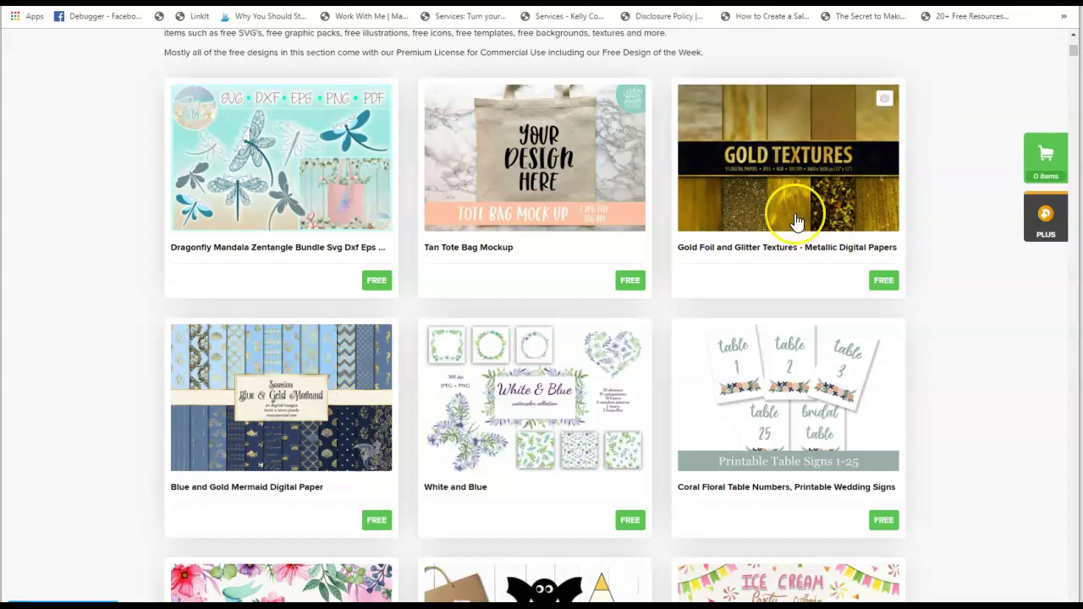
left_click(257, 446)
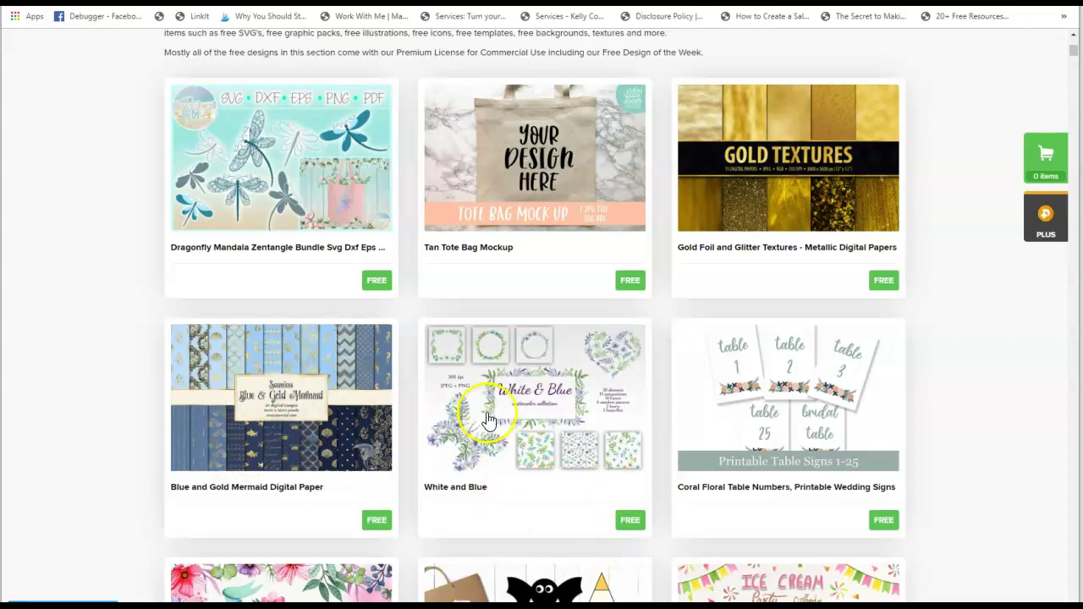
scroll(528, 478, "down", 2)
scroll(616, 411, "up", 2)
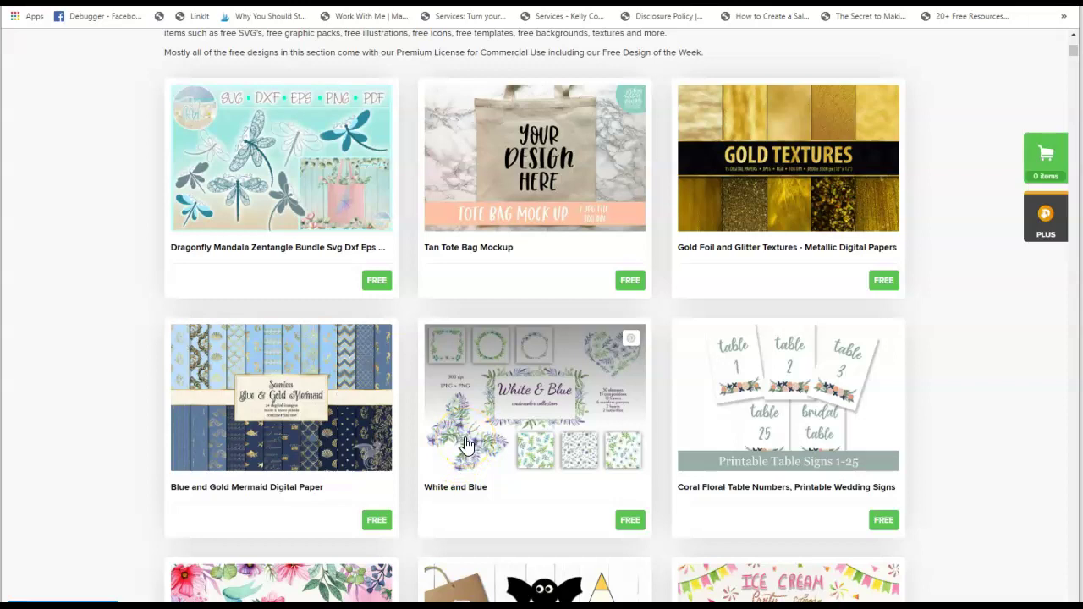
scroll(466, 443, "down", 4)
left_click(314, 349)
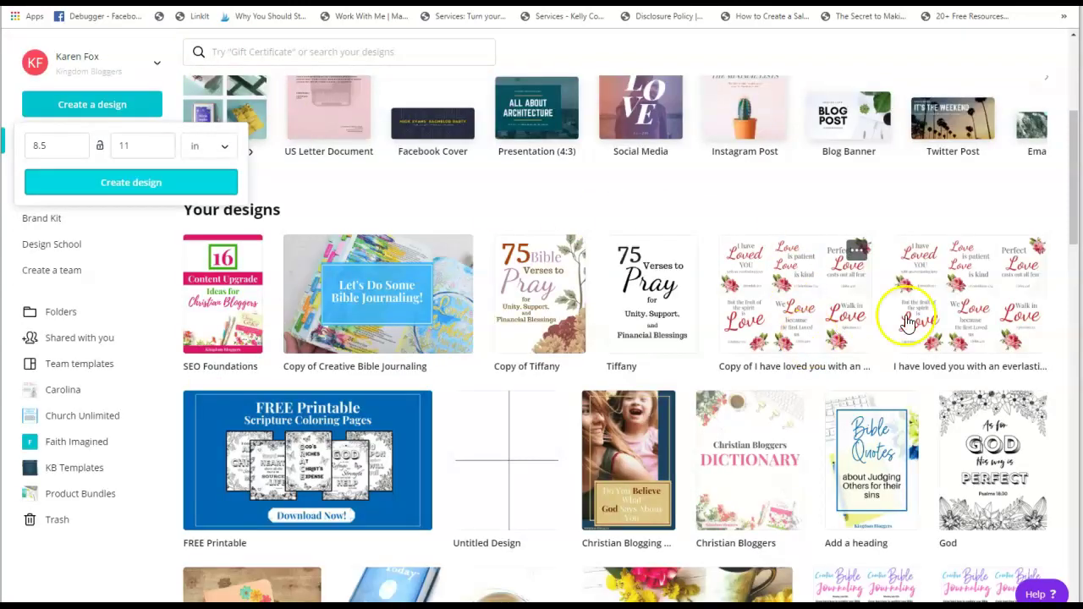
Open the Canva design "I have loved you with an everlasting love" and view the bird and flower artwork on page 3
left_click(908, 315)
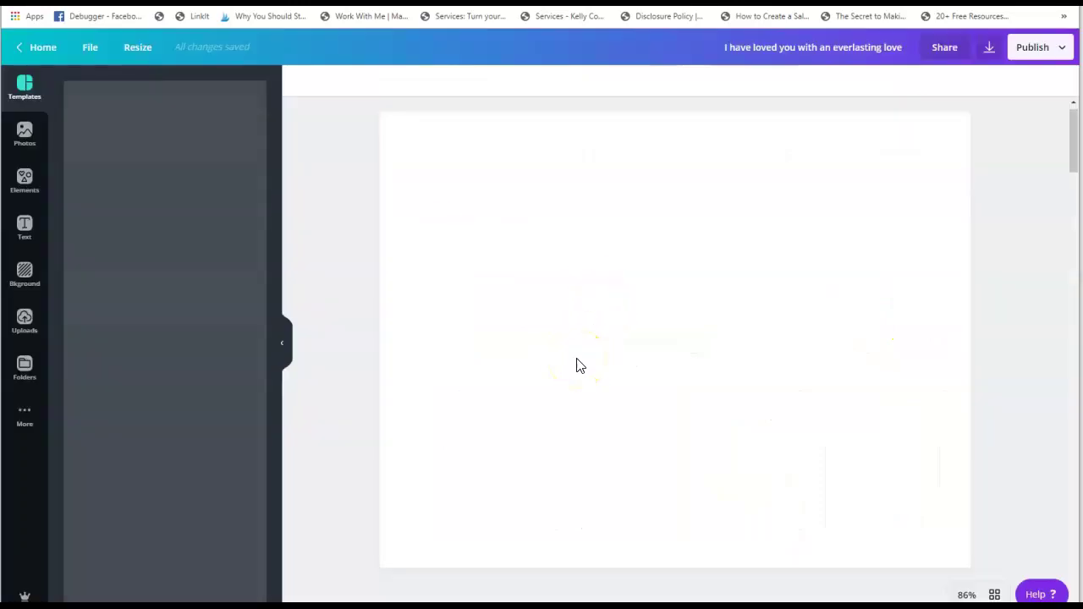
scroll(365, 427, "down", 4)
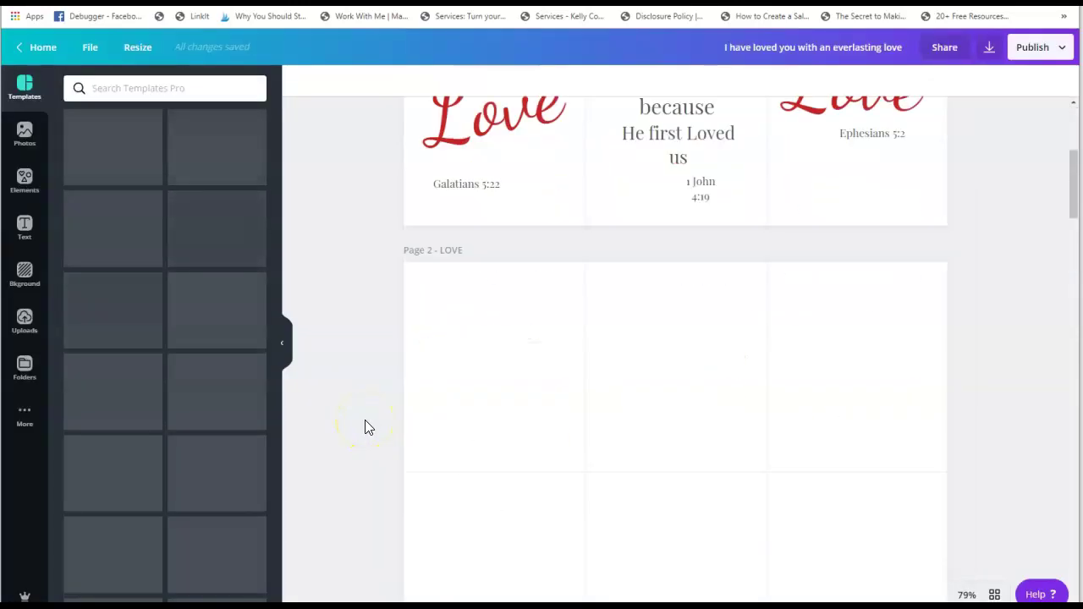
scroll(365, 423, "down", 3)
scroll(381, 421, "down", 4)
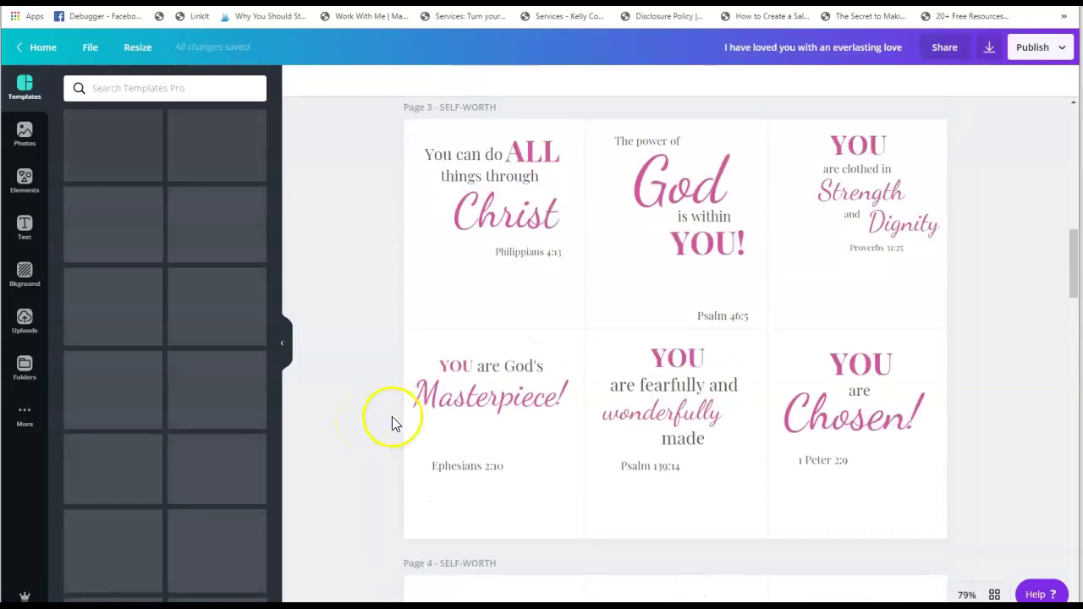
scroll(392, 416, "down", 3)
scroll(389, 414, "up", 1)
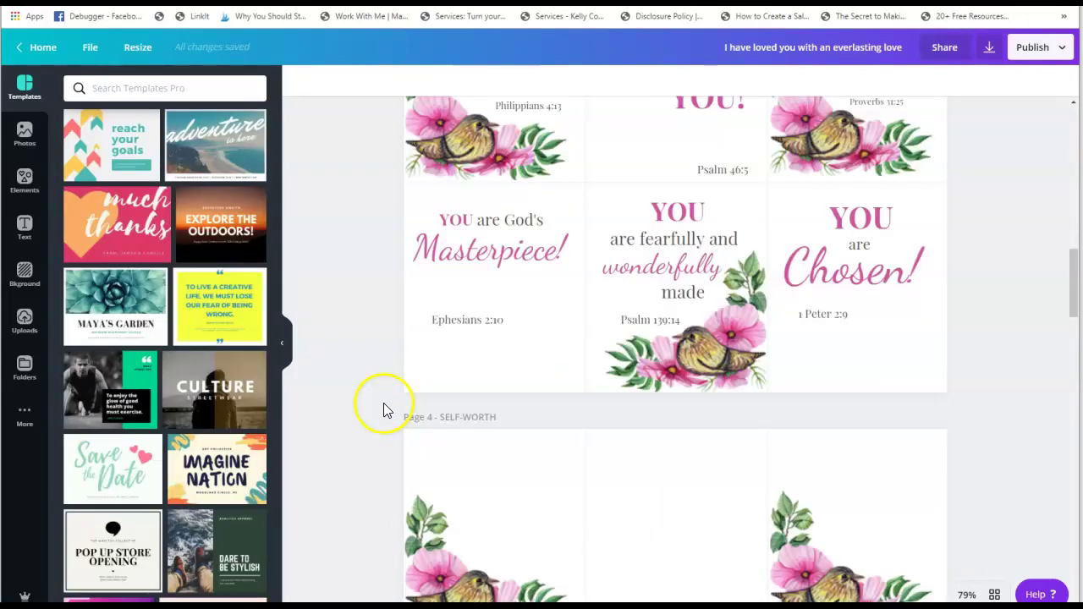
scroll(383, 408, "up", 3)
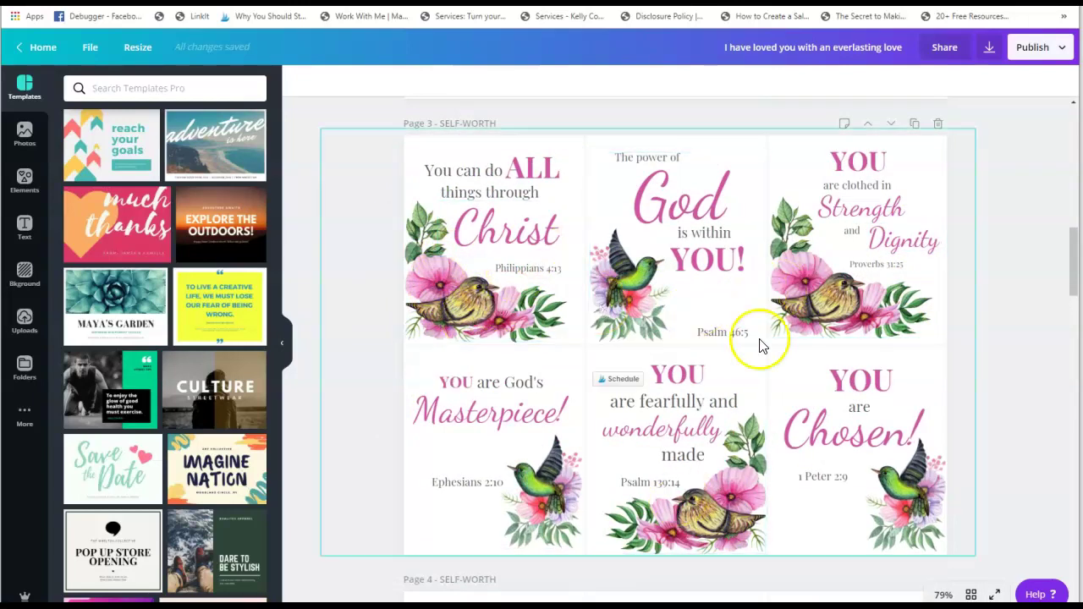
Return to the Design Bundles free downloads and look through more graphics, from the Watercolor Summer Collection to the floral sets
left_click(561, 16)
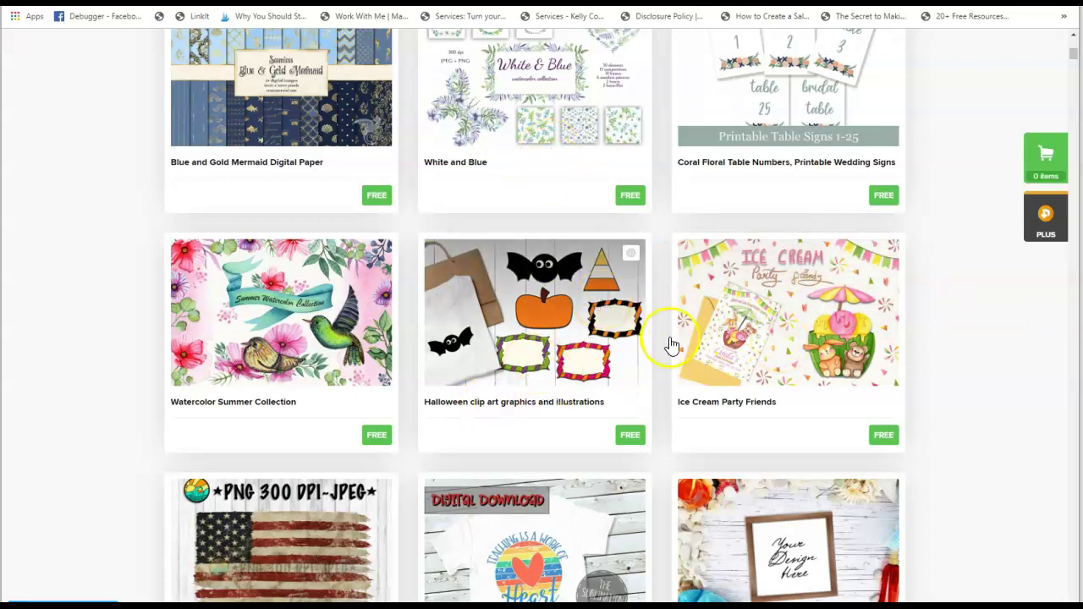
scroll(921, 460, "down", 1)
scroll(920, 459, "down", 1)
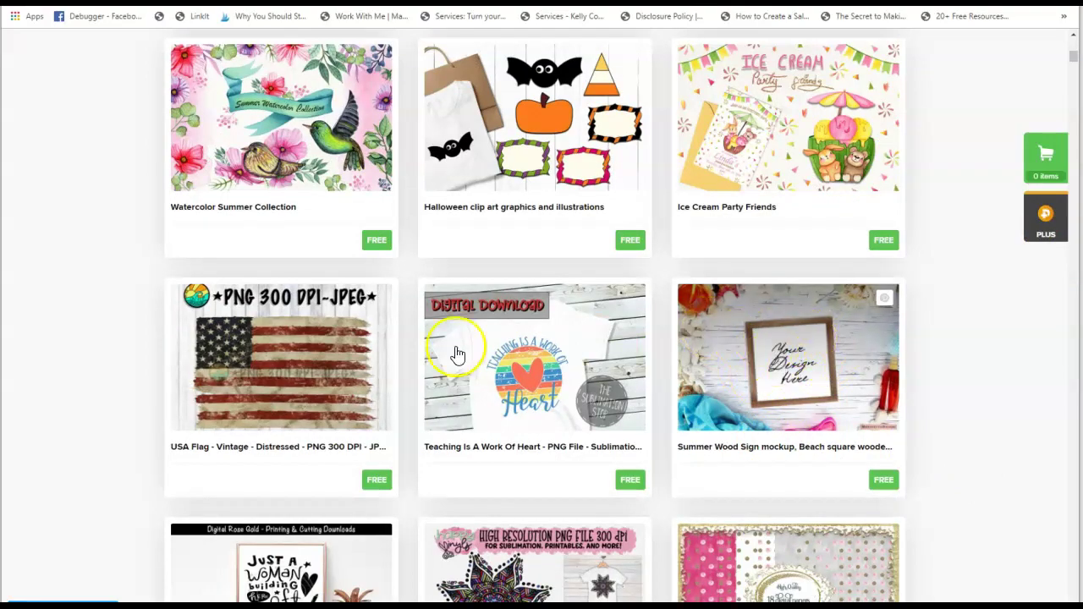
scroll(292, 361, "down", 5)
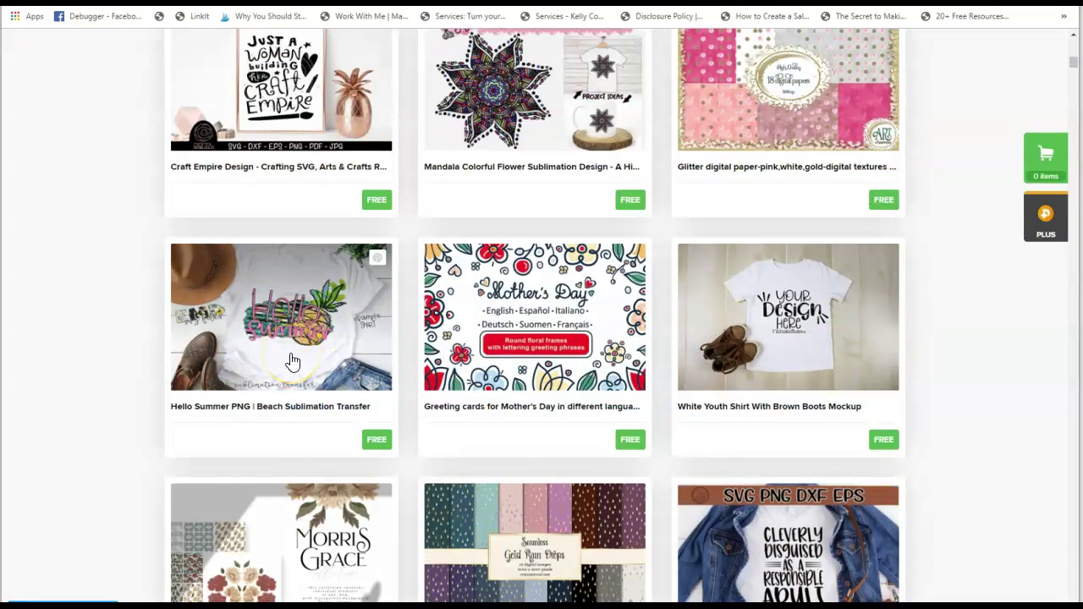
scroll(291, 362, "down", 3)
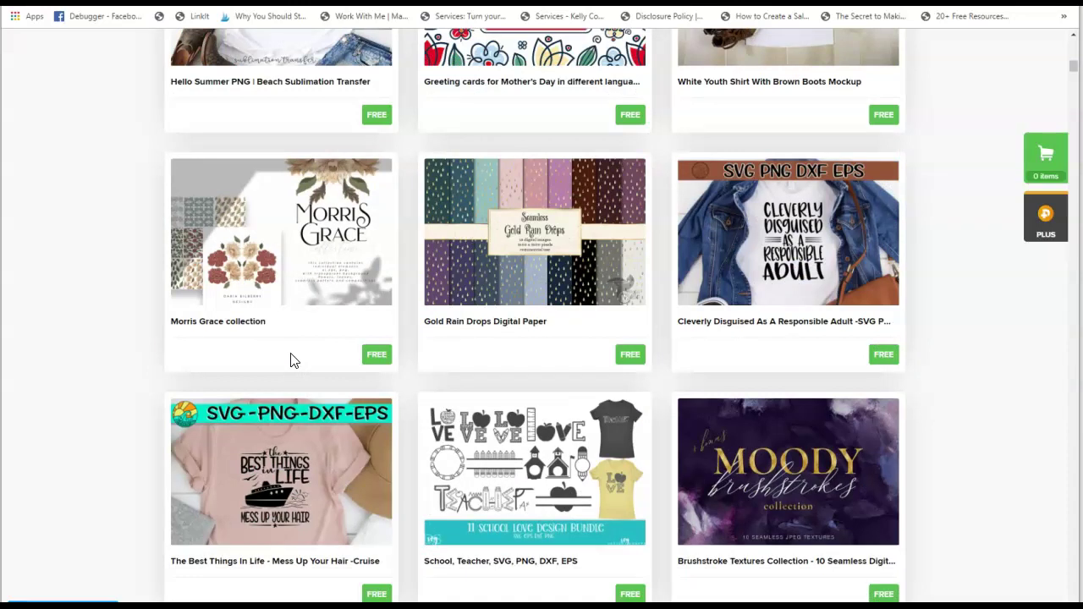
left_click(296, 345)
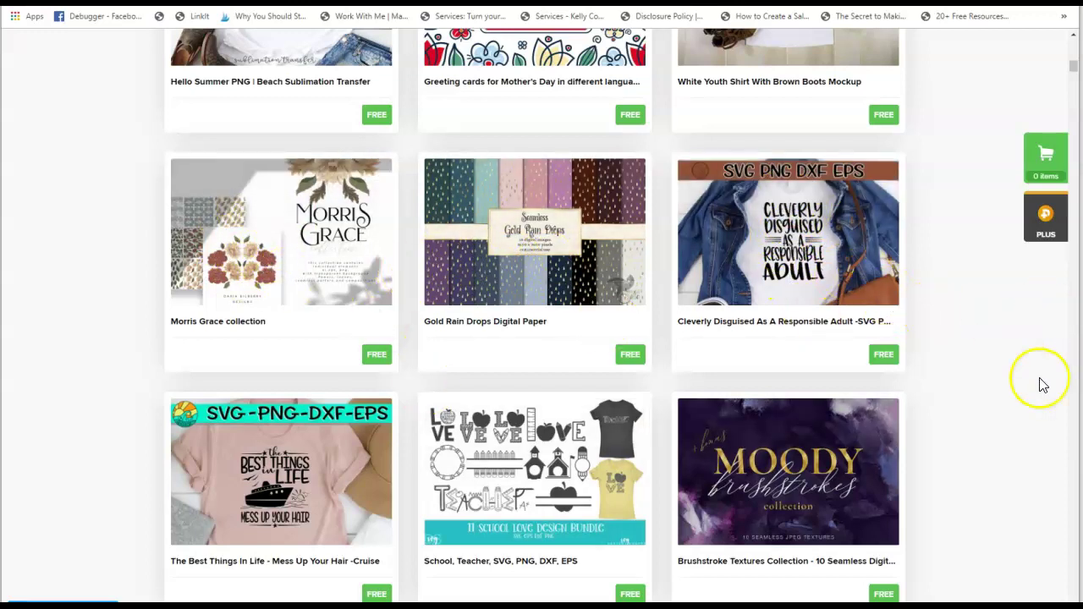
scroll(943, 443, "down", 5)
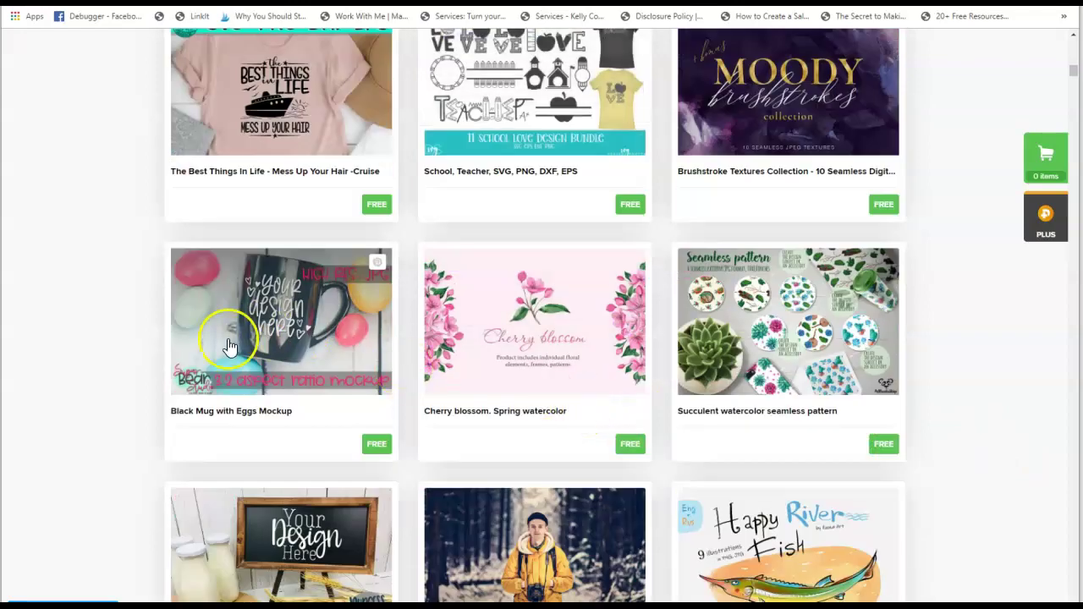
scroll(245, 354, "down", 1)
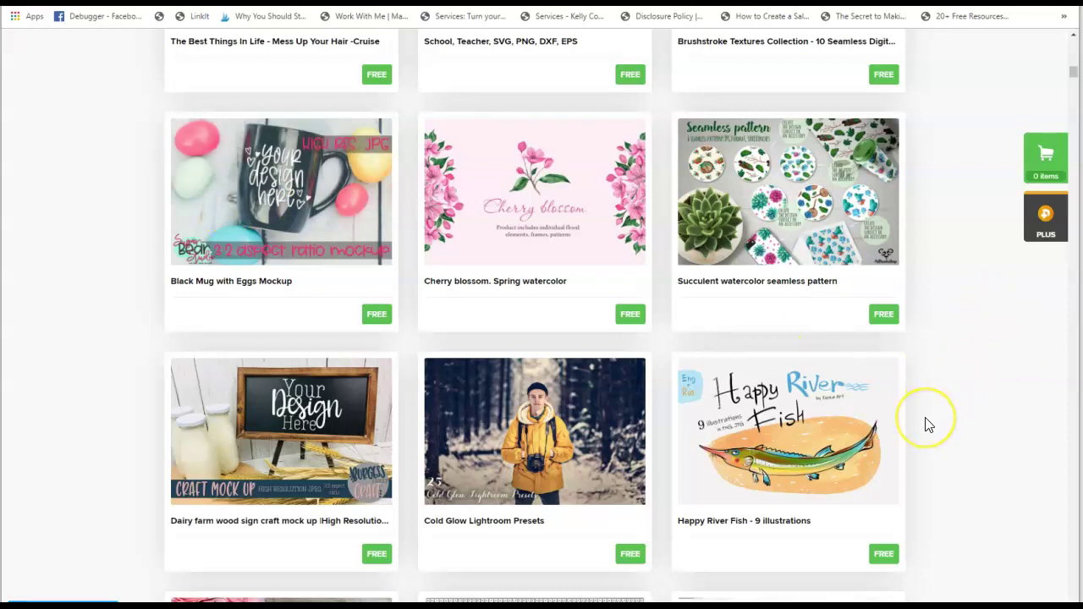
Continue examining the Design Bundles free downloads, from the Happy River Fish illustrations through the Succulents Bundle to Pink Peonies and beyond
scroll(928, 425, "down", 4)
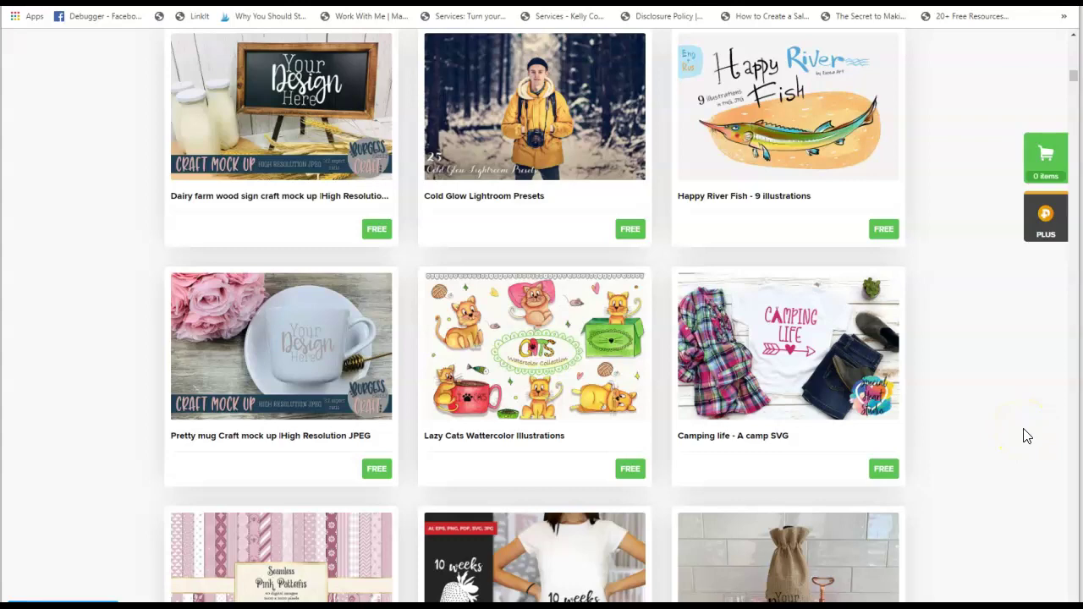
scroll(1027, 436, "down", 2)
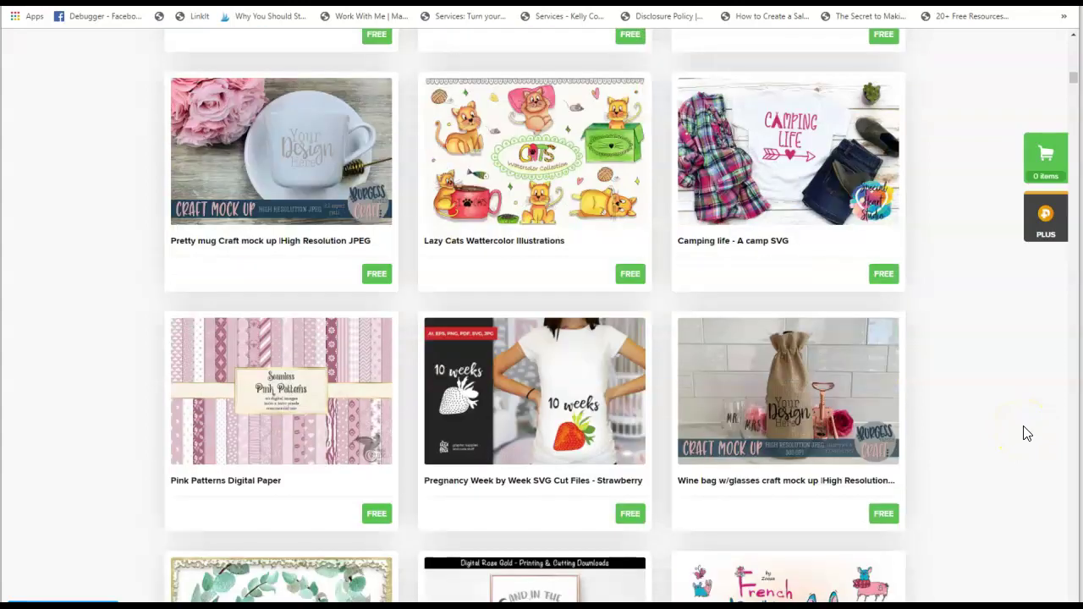
scroll(1024, 434, "down", 2)
scroll(974, 415, "down", 2)
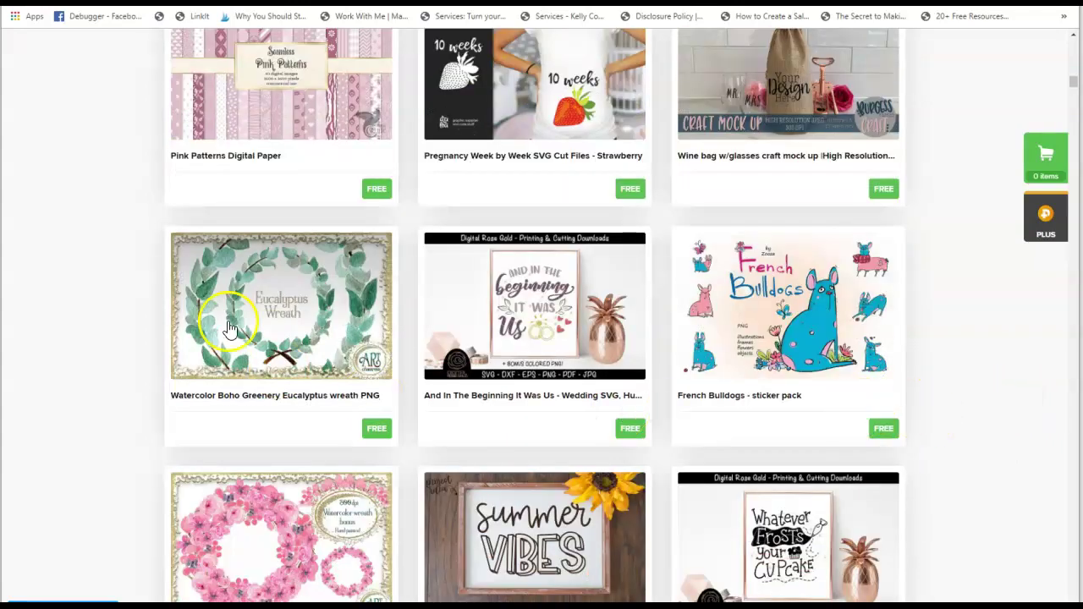
scroll(275, 392, "down", 5)
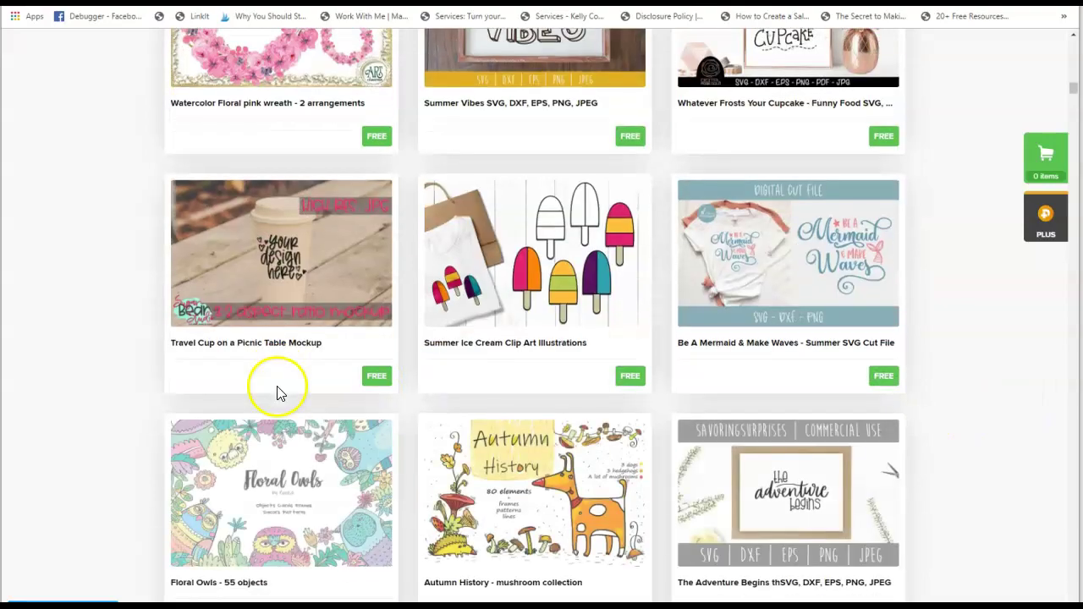
scroll(279, 392, "down", 3)
scroll(279, 393, "down", 6)
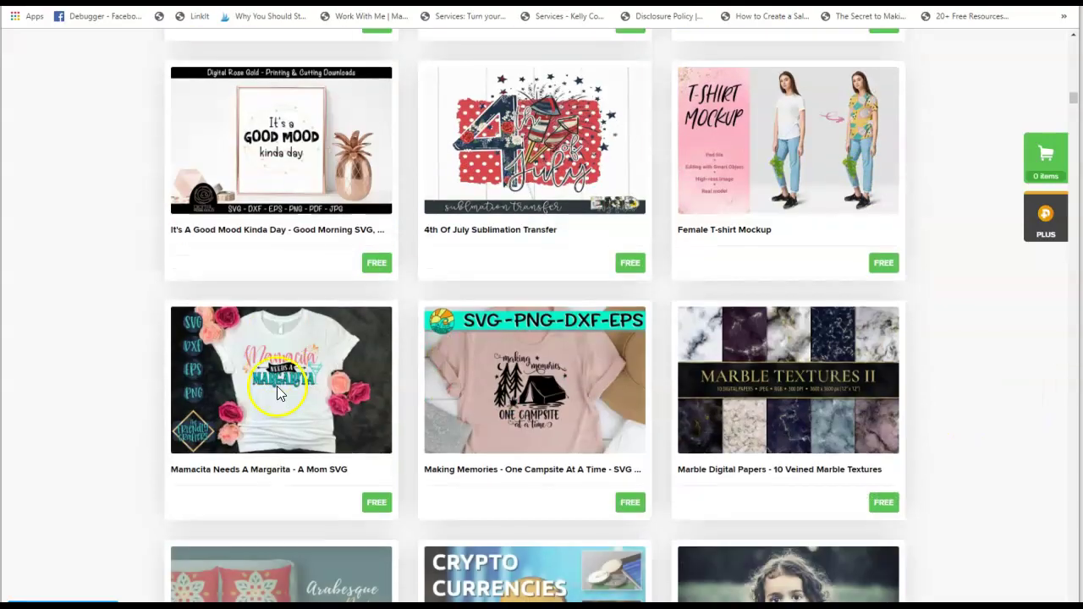
scroll(277, 389, "down", 4)
scroll(279, 392, "down", 6)
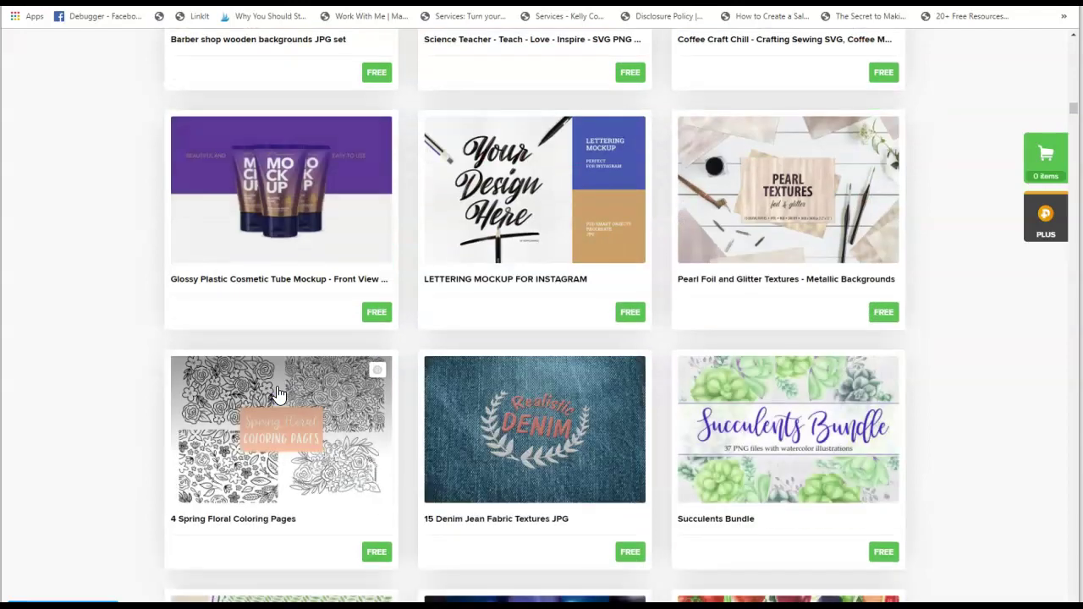
scroll(277, 393, "down", 3)
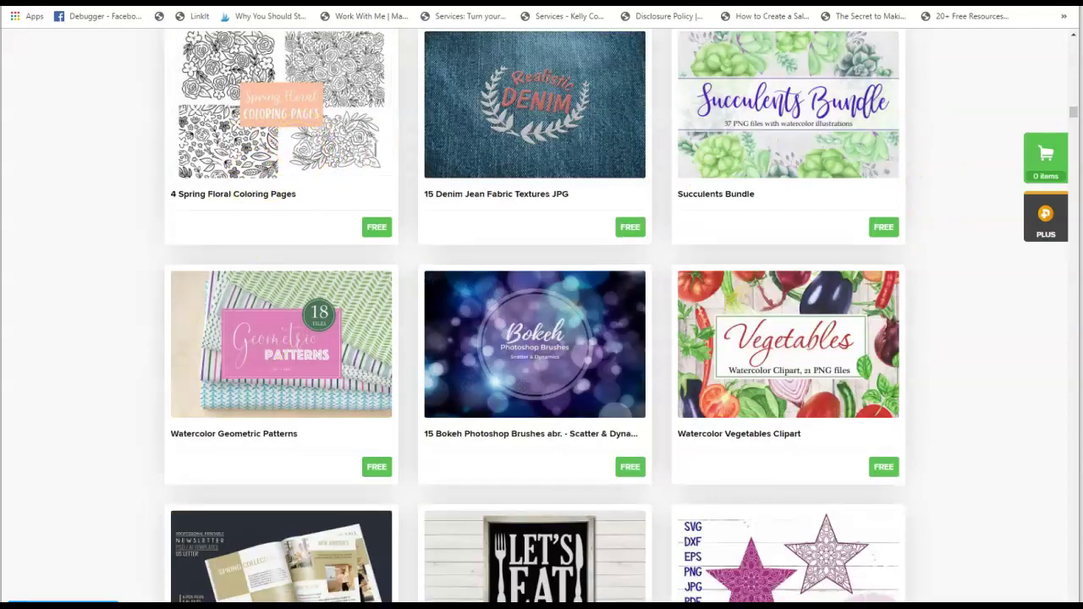
scroll(979, 447, "down", 4)
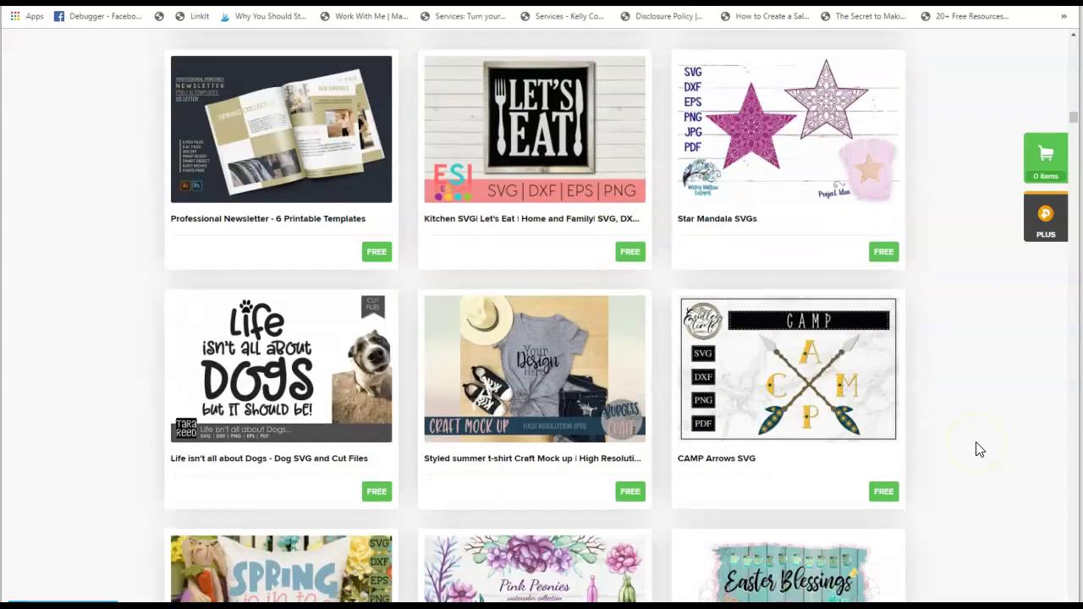
scroll(702, 222, "down", 4)
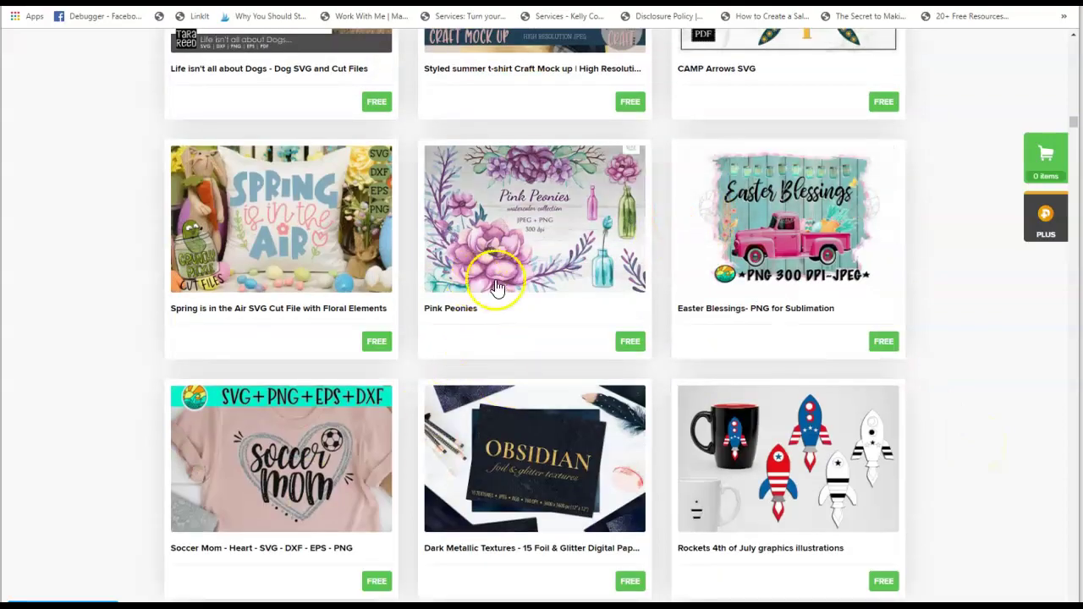
scroll(495, 301, "down", 15)
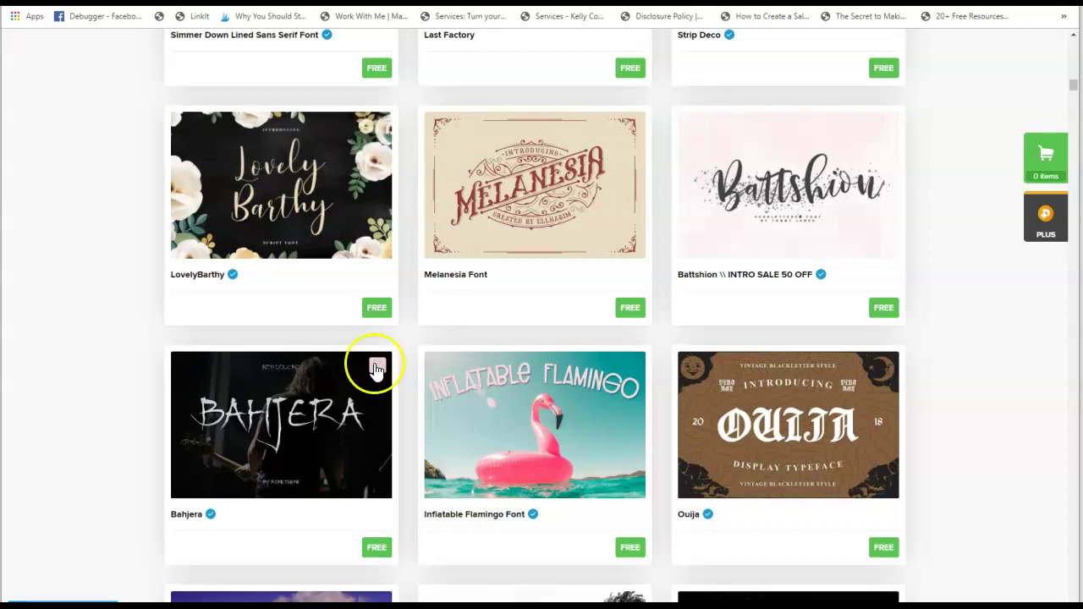
Look through the free fonts on Font Bundles, from Lovely Barthy past Ranch Salad to the Billie Harley, Gold Bullion and Christina fonts
scroll(382, 381, "down", 8)
scroll(386, 385, "down", 10)
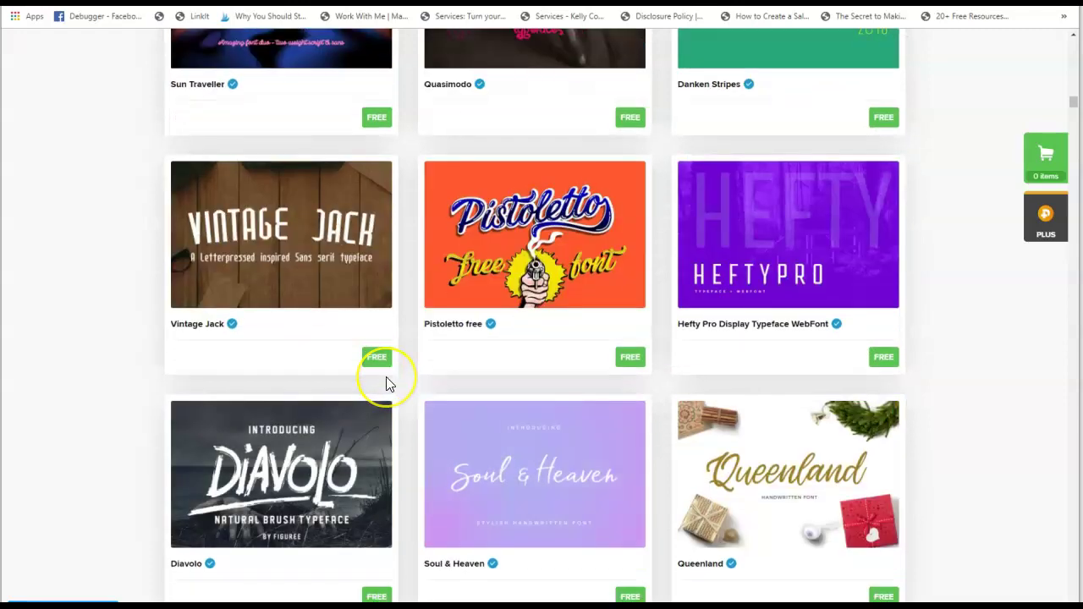
scroll(387, 382, "down", 4)
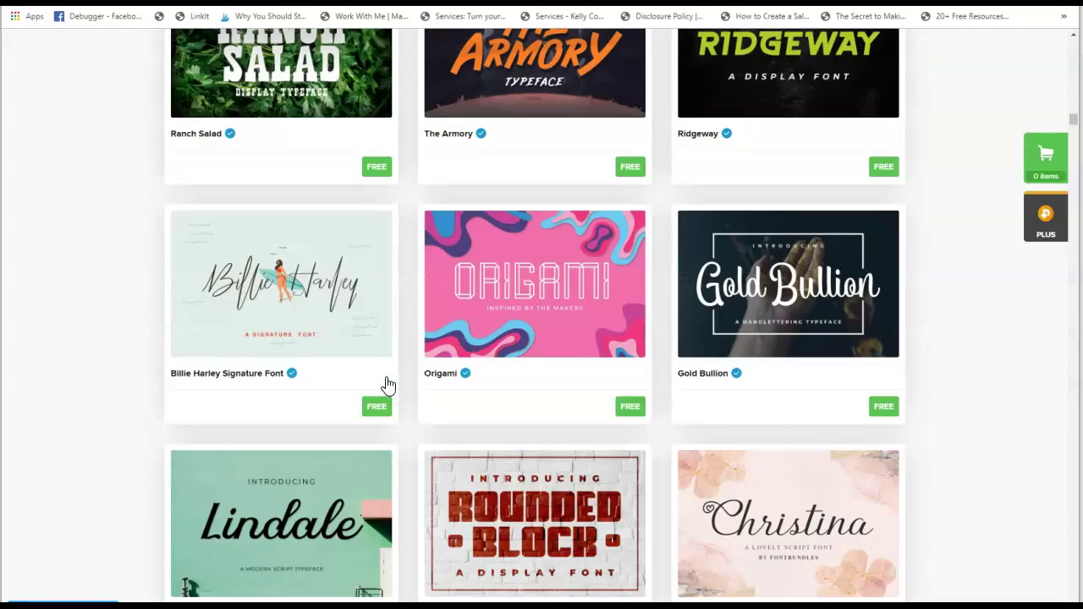
scroll(387, 382, "up", 2)
left_click(358, 237)
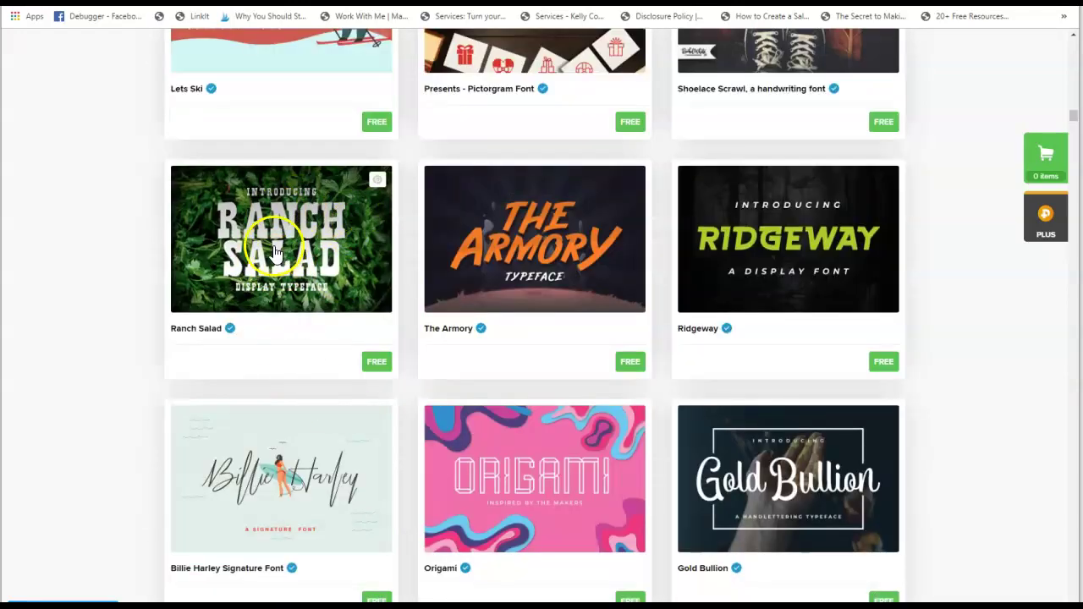
scroll(285, 478, "down", 5)
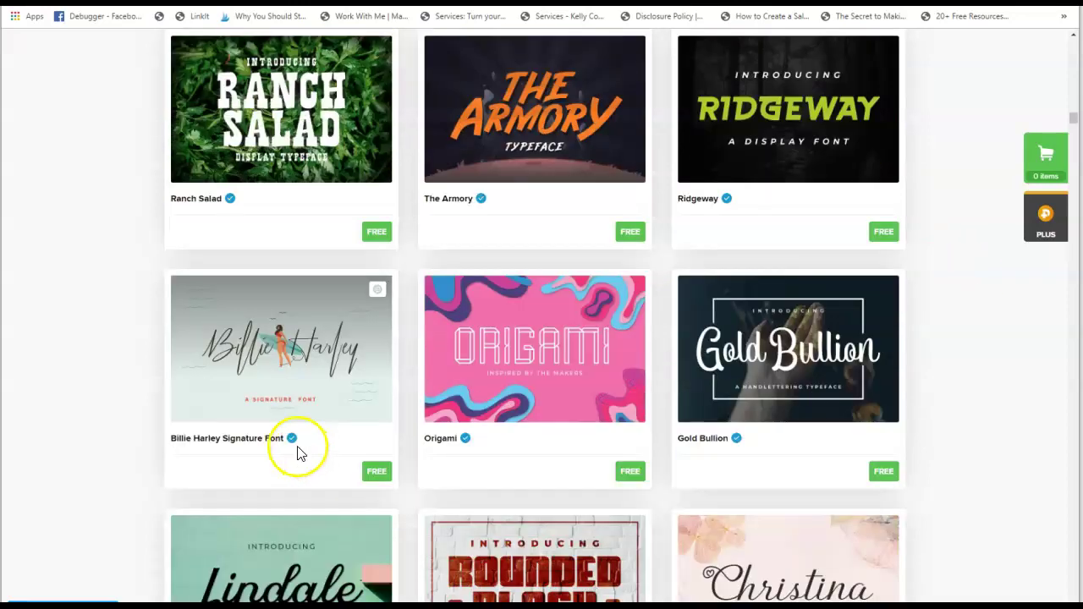
scroll(798, 314, "down", 5)
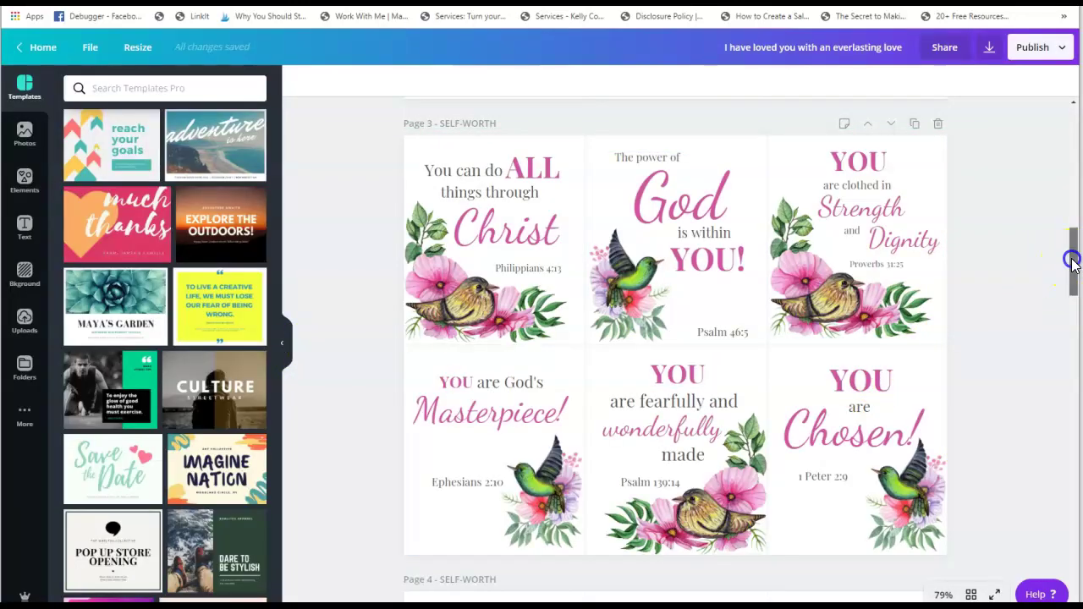
Review the "I have loved you with an everlasting love" Canva design, covering the Love cards, the blank rose layout and the Faith and Hope cards
left_click_drag(1071, 263, 1072, 139)
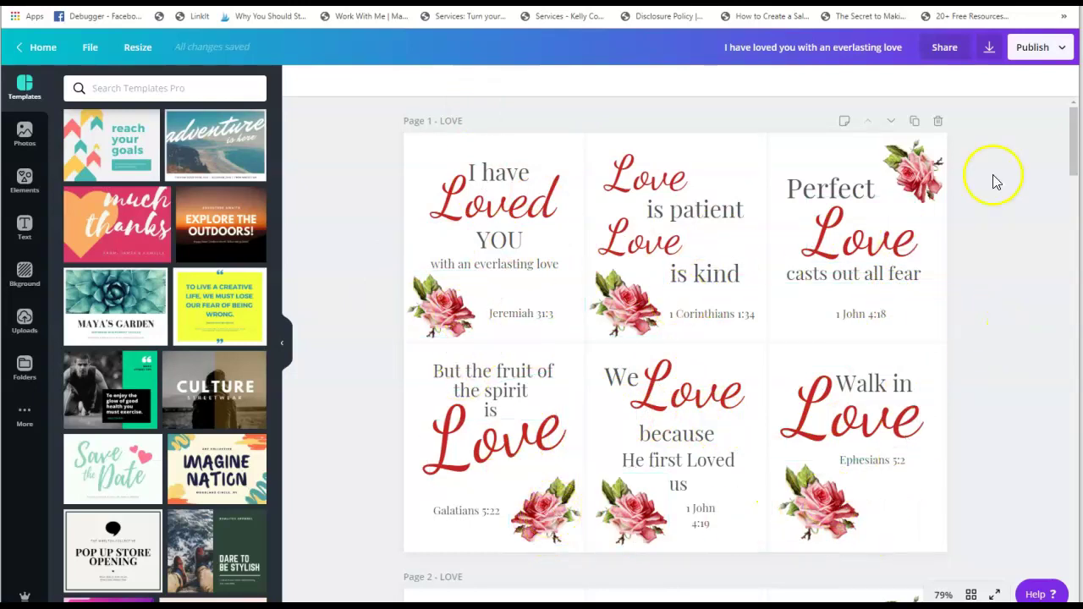
left_click_drag(1074, 132, 1073, 190)
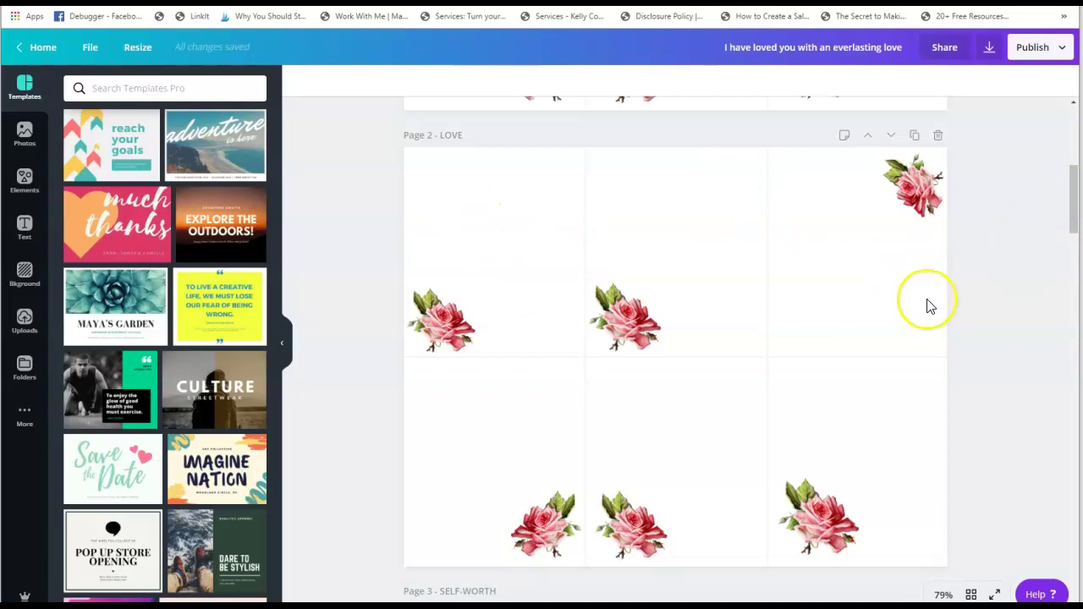
left_click_drag(1071, 206, 1073, 383)
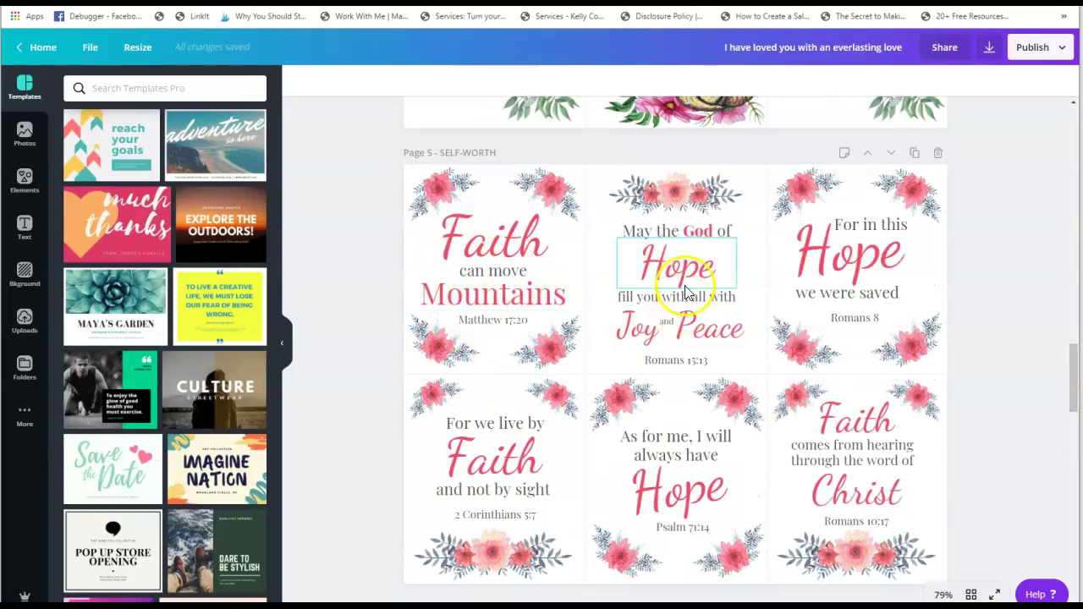
scroll(994, 444, "down", 5)
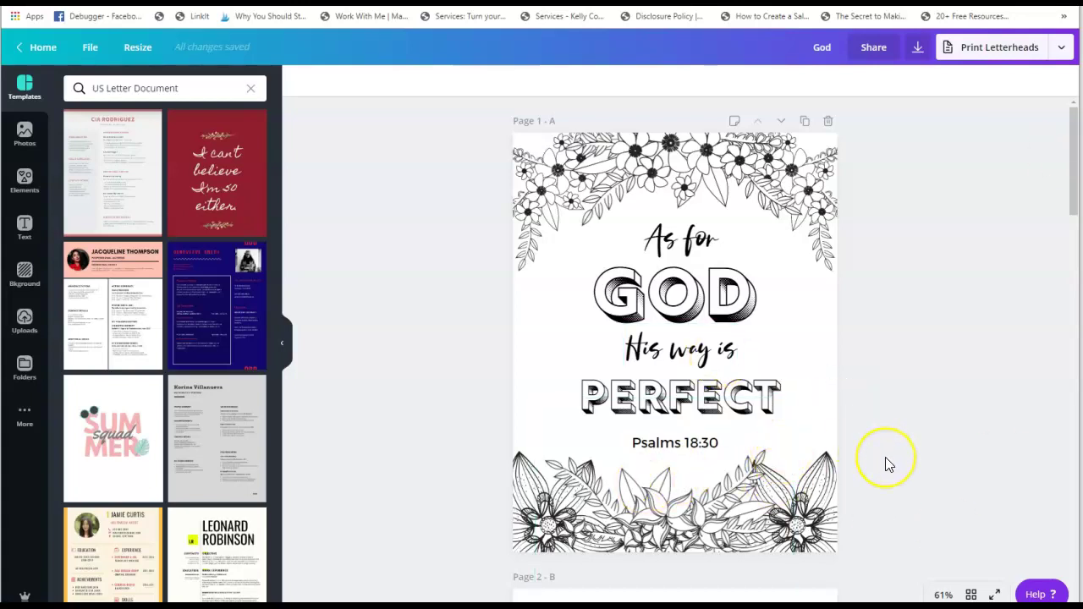
Review the black-and-white scripture coloring pages in the Canva design "God", from page 1 to page 4
mouse_move(886, 459)
left_mouse_down()
mouse_move(756, 363)
mouse_move(897, 338)
left_mouse_up()
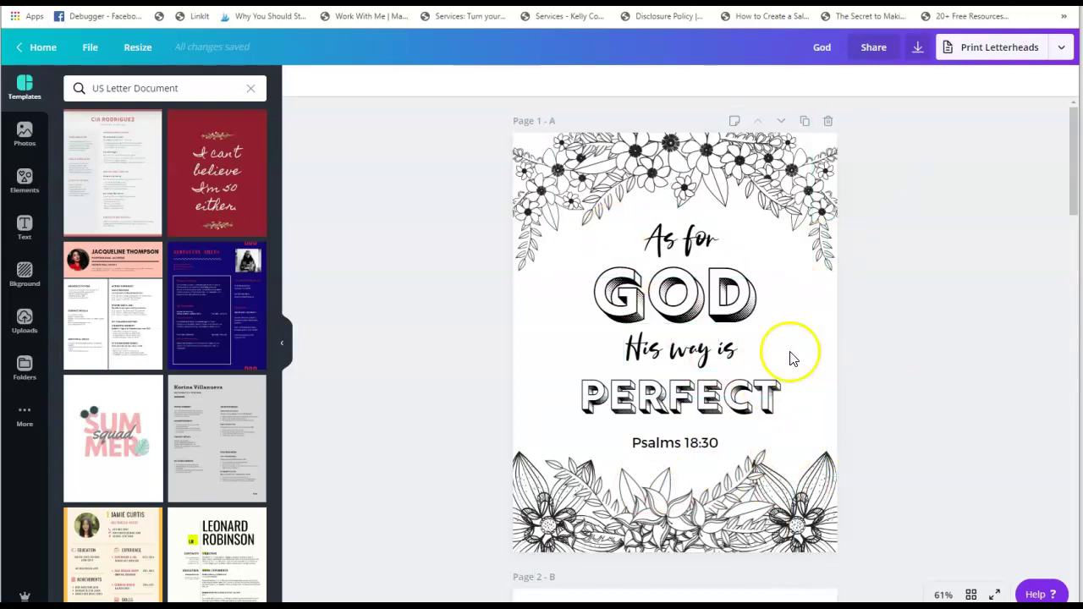
scroll(472, 356, "down", 3)
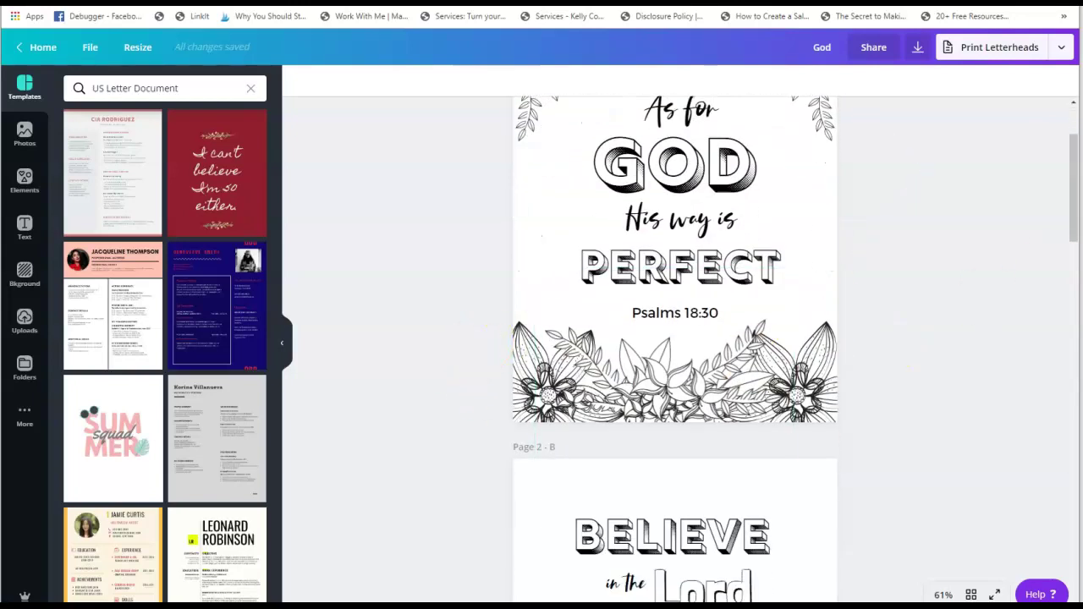
scroll(959, 305, "up", 1)
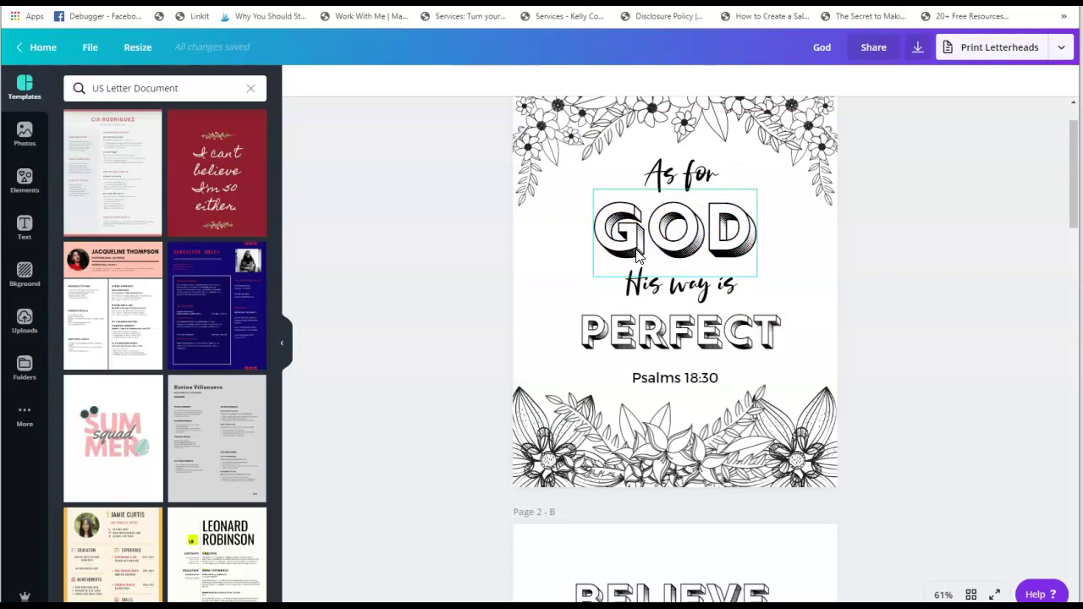
scroll(920, 442, "down", 5)
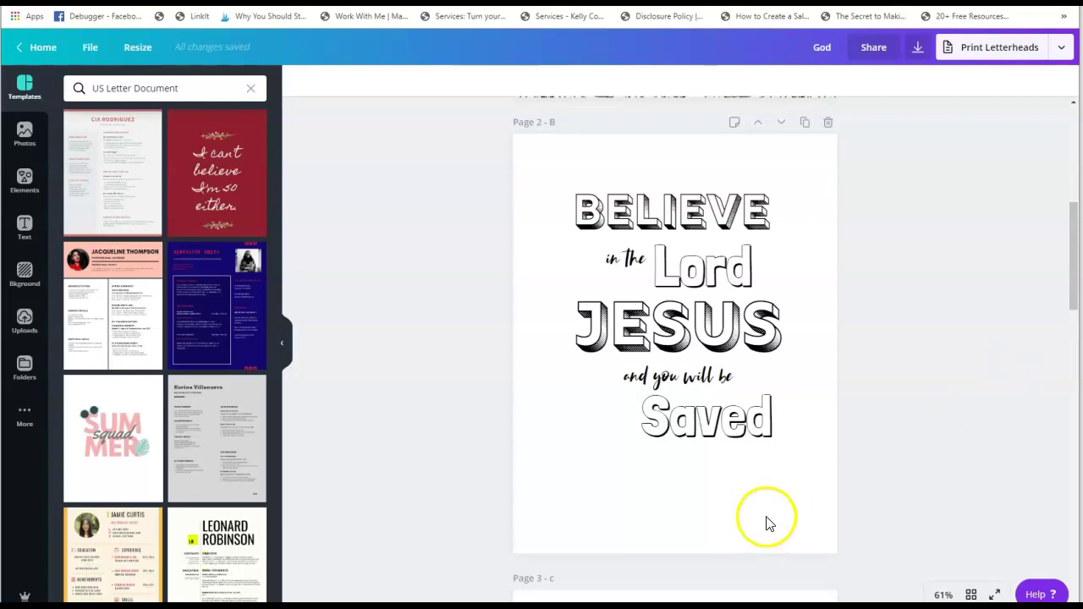
left_click_drag(1071, 251, 1077, 425)
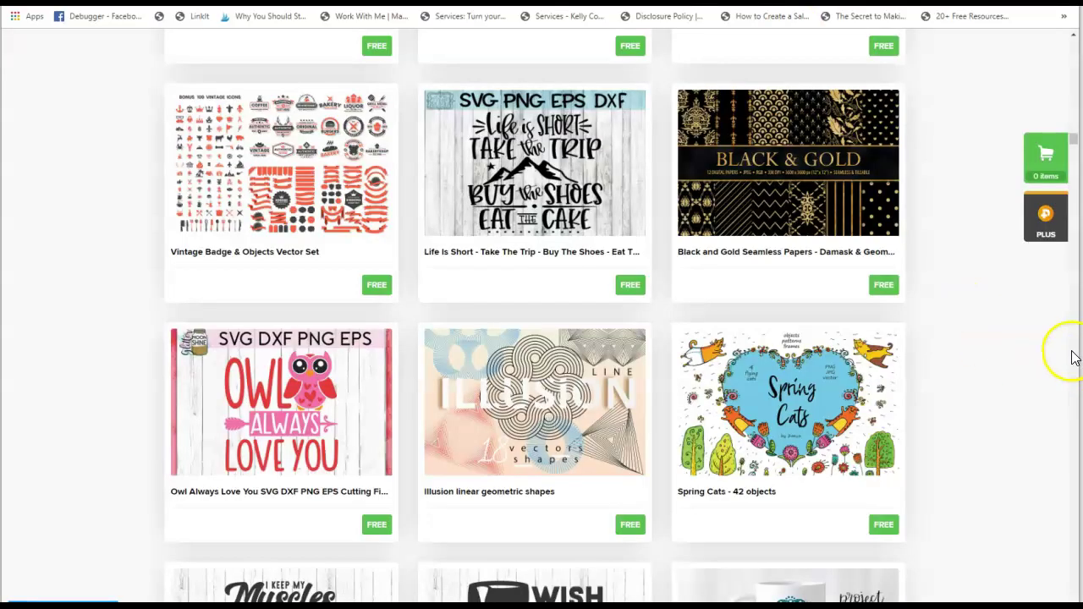
Search Design Bundles for "black and white clip art" and look through the matching designs
scroll(931, 403, "up", 2)
scroll(998, 375, "up", 5)
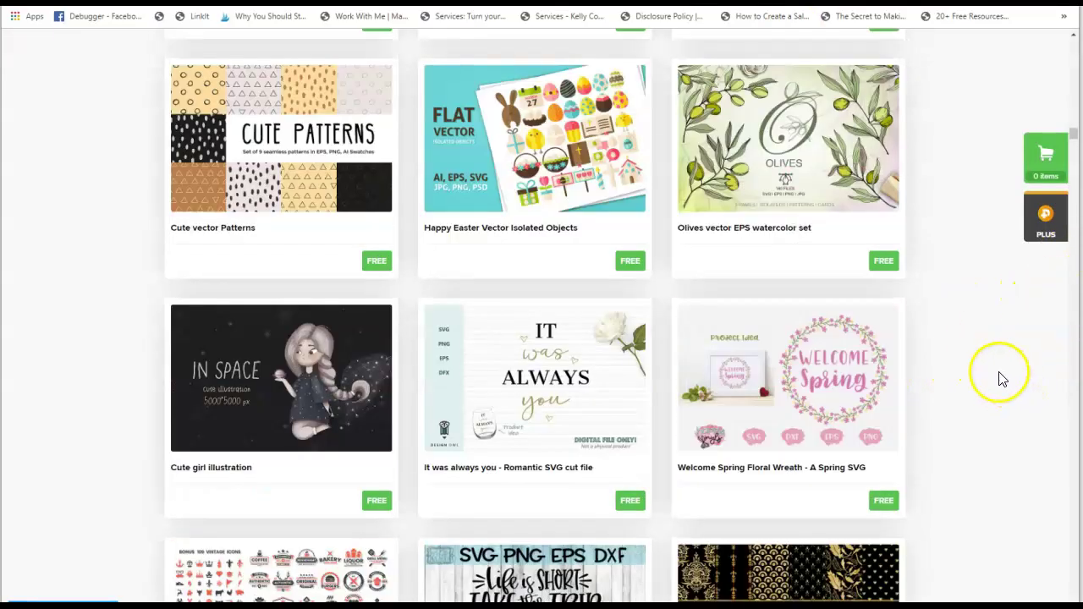
left_click_drag(1073, 141, 1065, 34)
mouse_move(388, 93)
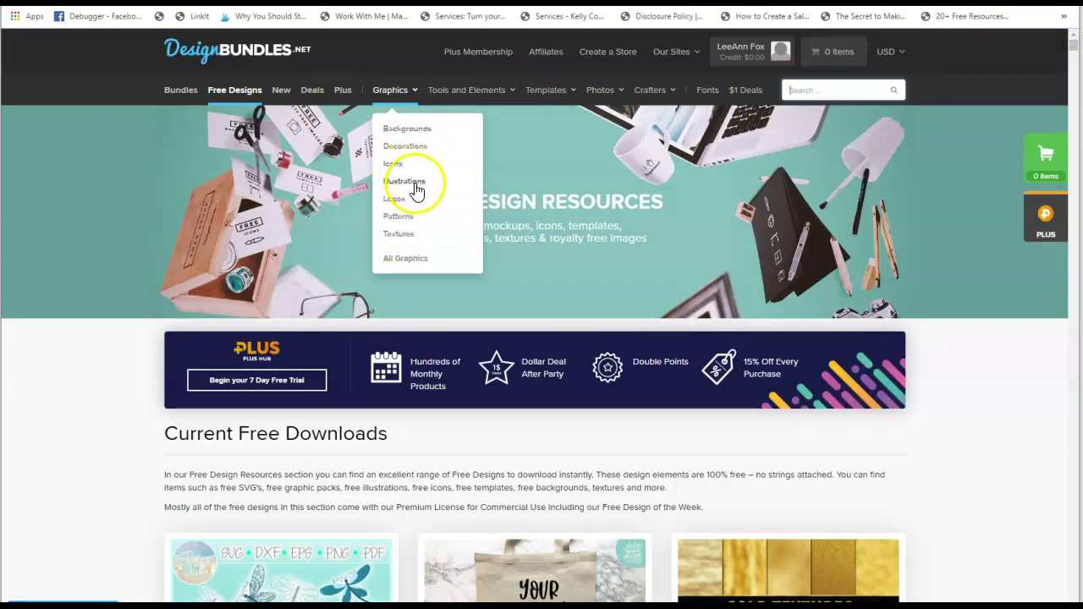
left_click(847, 88)
type("bla")
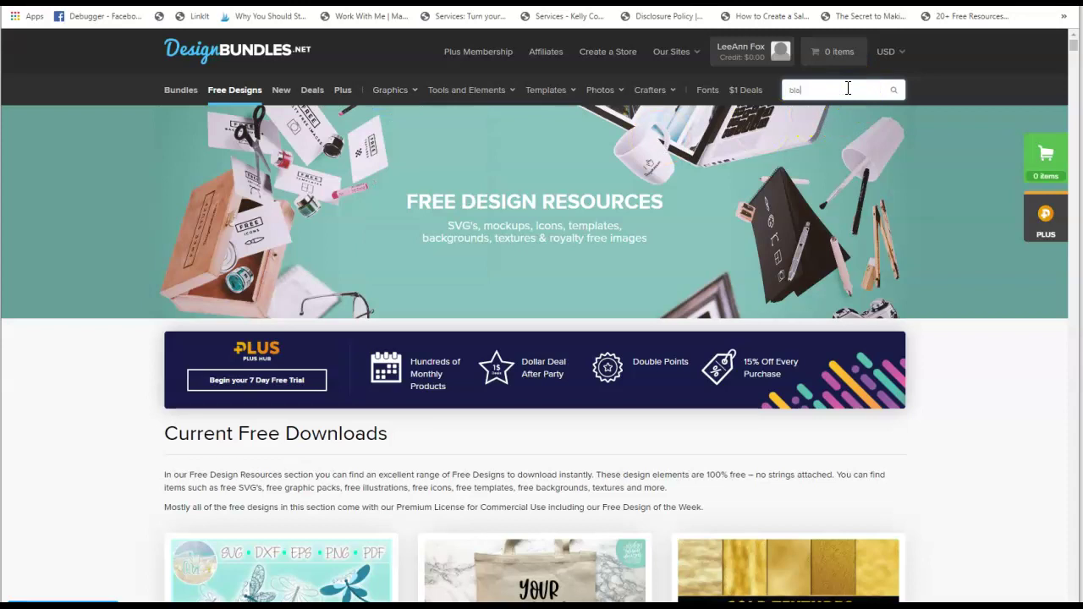
type("ck and white clip art")
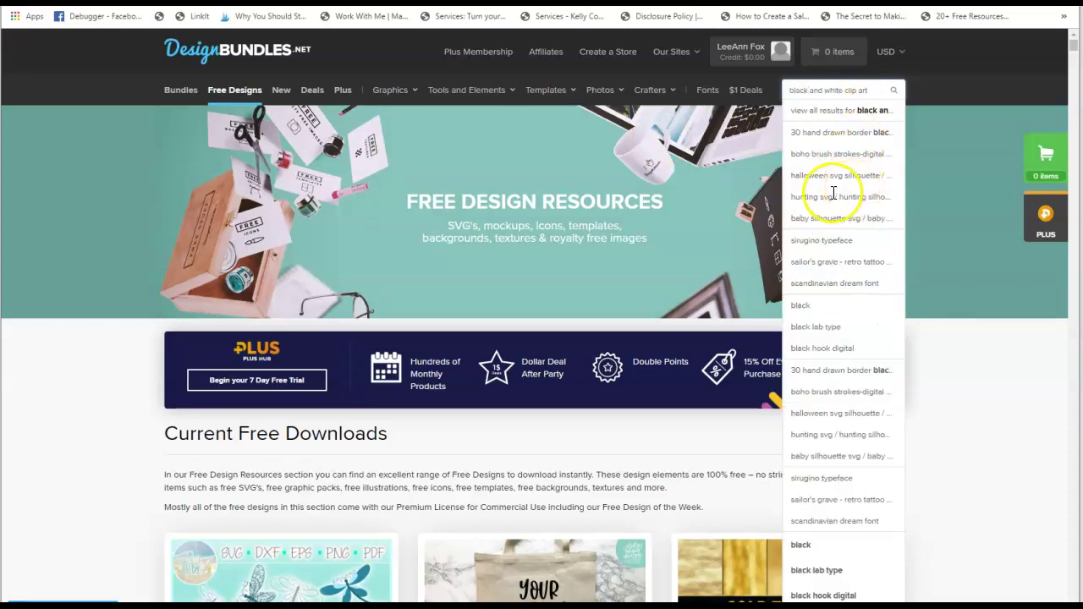
key("Return")
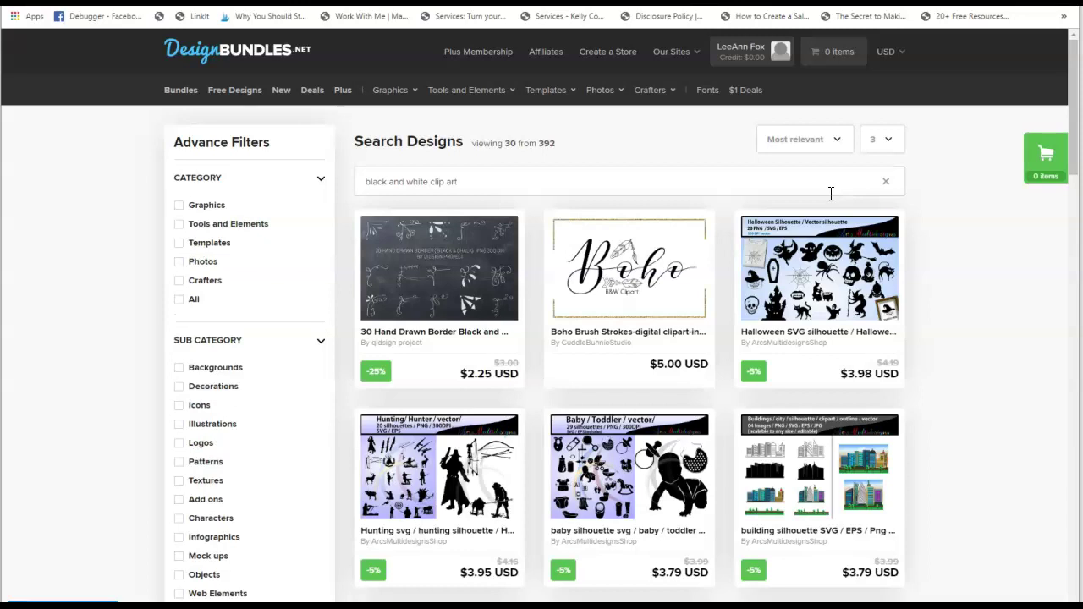
scroll(406, 457, "down", 6)
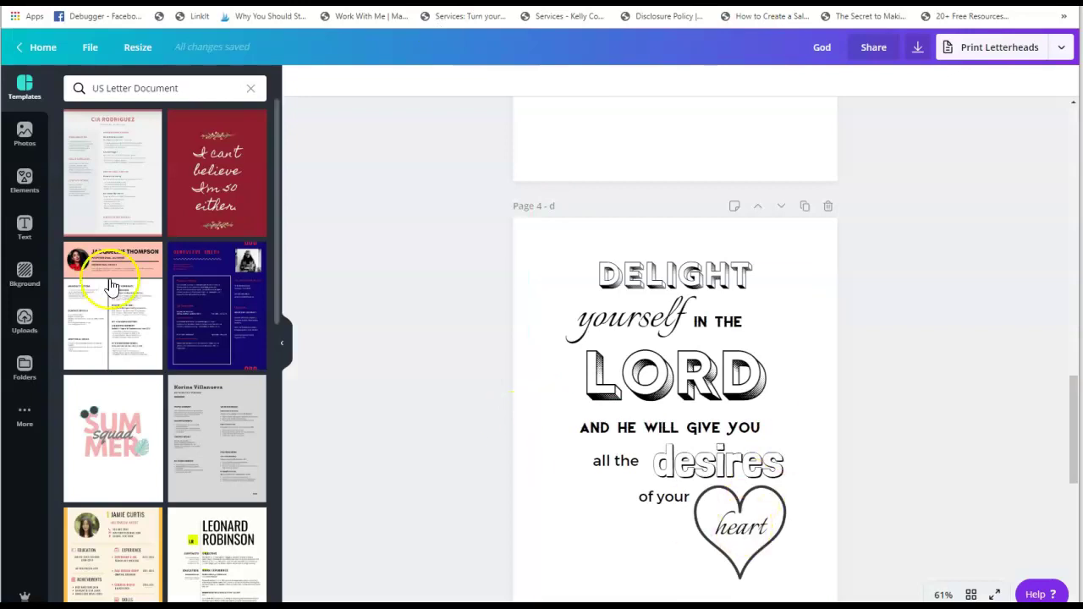
triple_click(177, 84)
type("he")
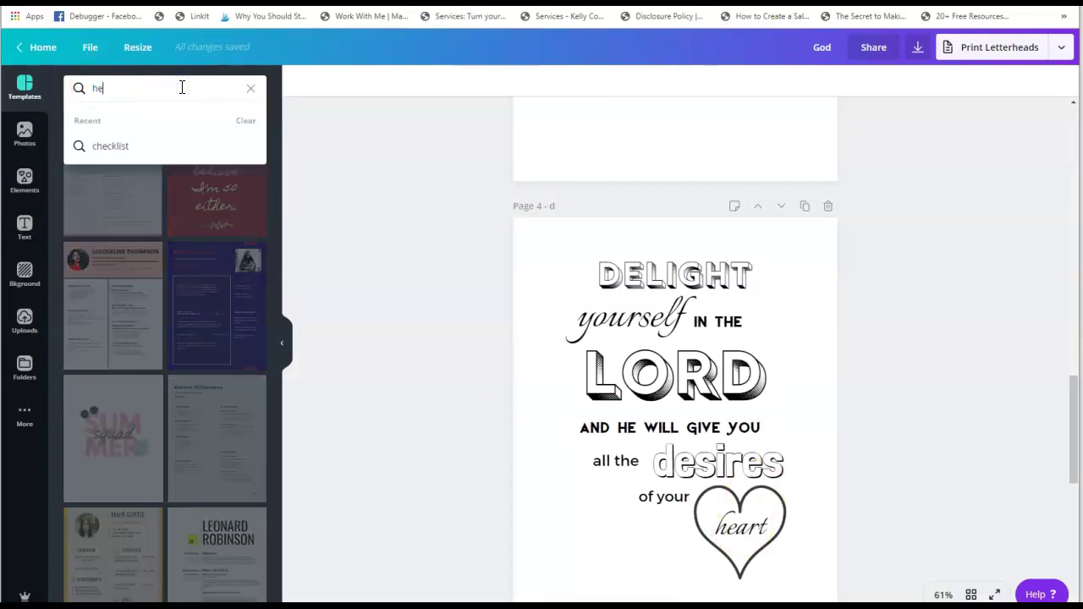
type("l")
key("BackSpace")
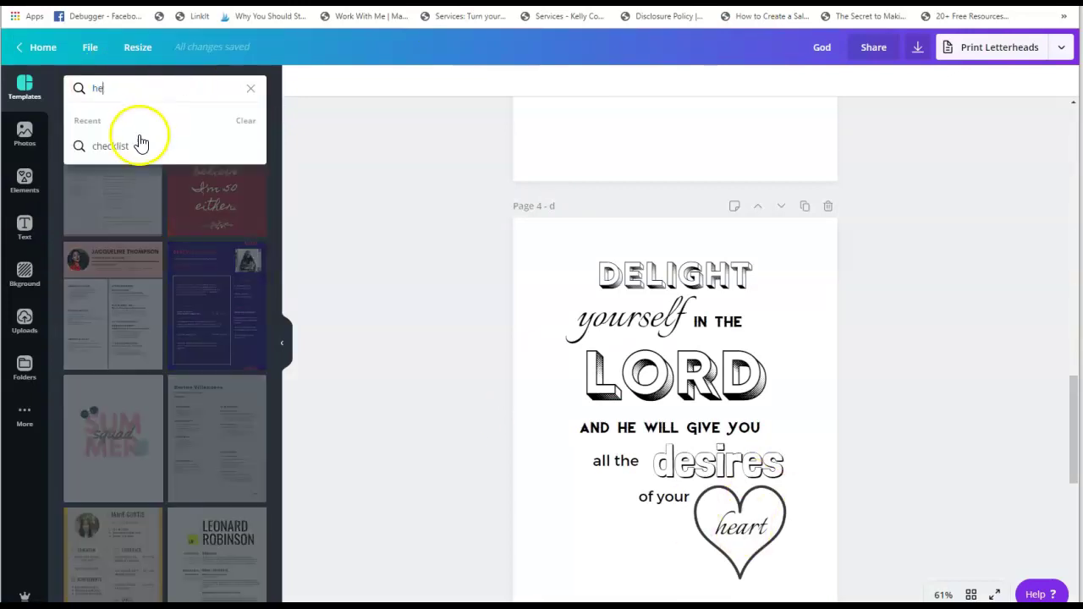
Search the Canva elements for "heart" in the "God" design and look through the heart graphics
left_click(24, 179)
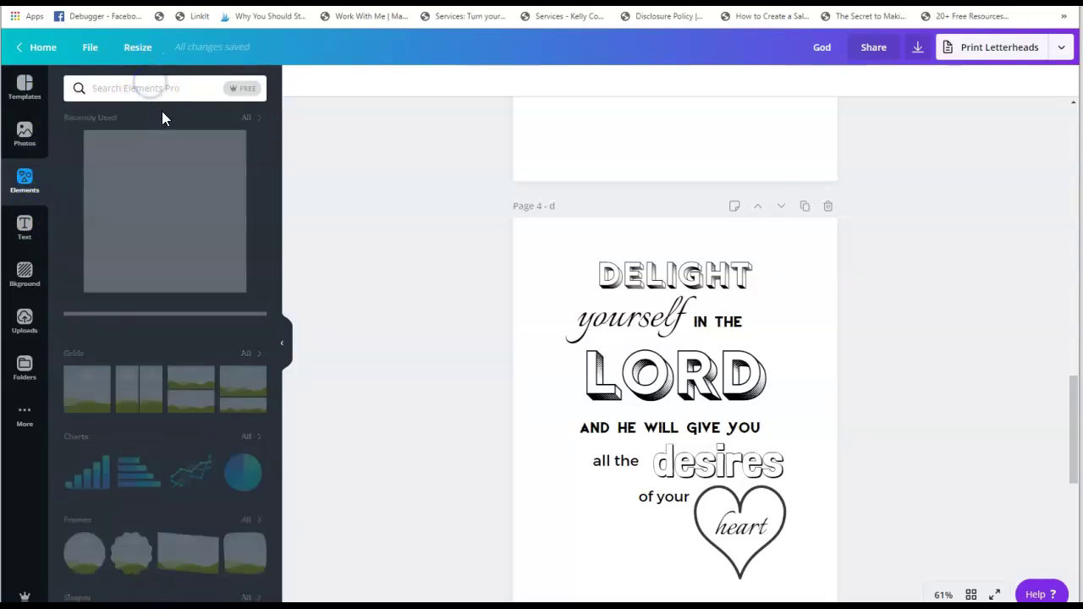
type("heart")
key("Return")
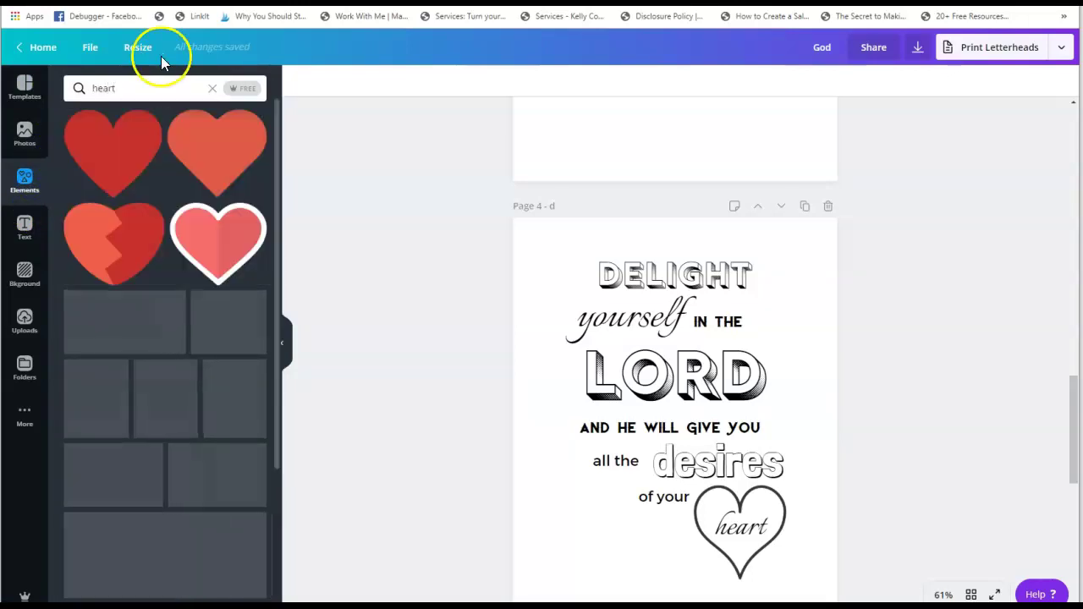
scroll(209, 398, "down", 3)
scroll(169, 363, "down", 5)
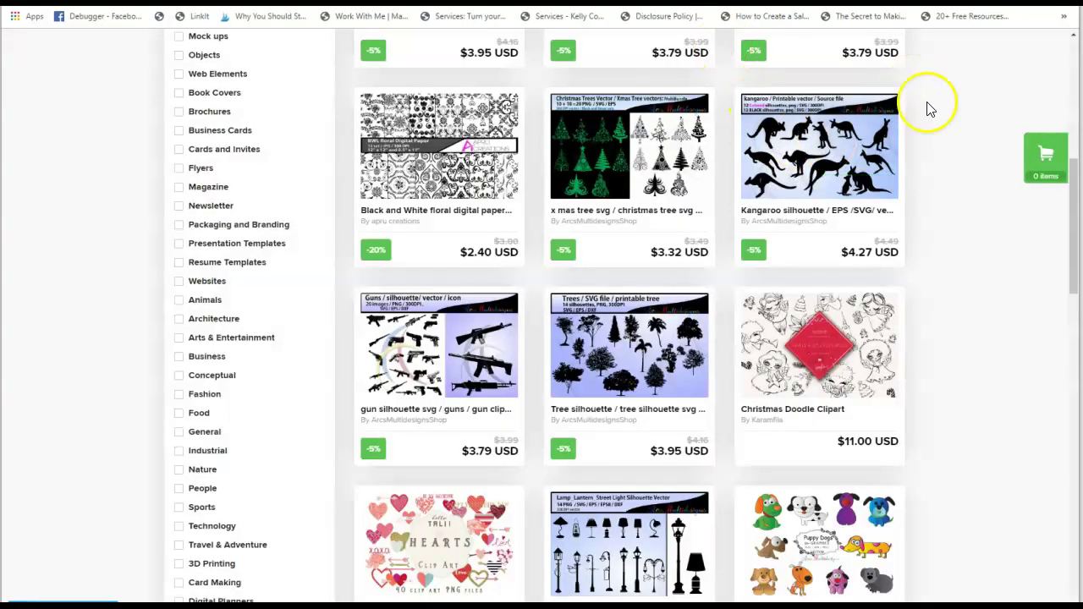
Search Design Bundles for "hearts" and look through the matching designs
scroll(899, 156, "up", 6)
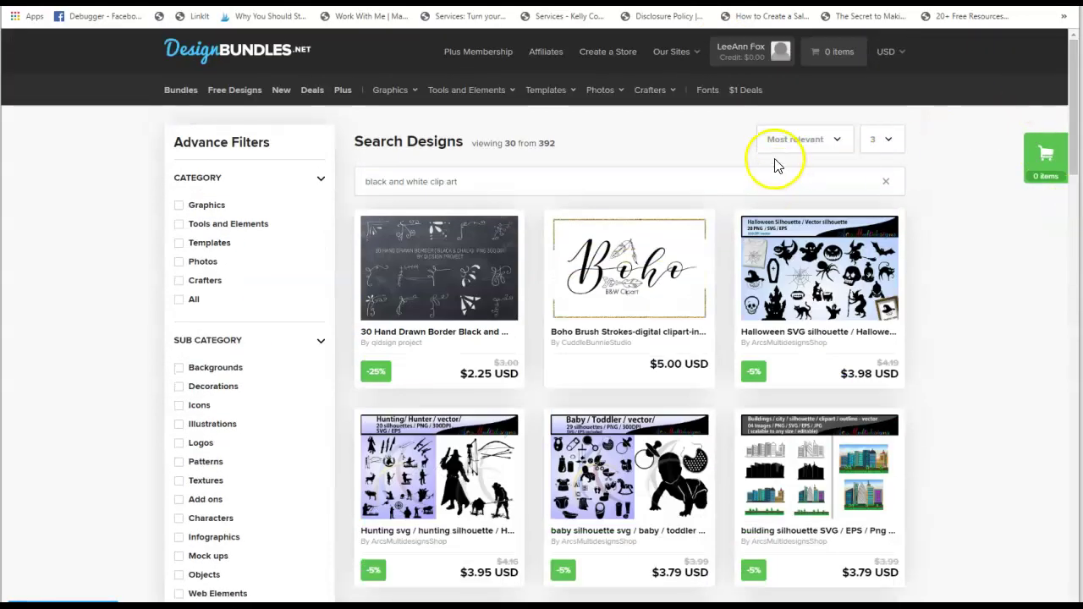
triple_click(504, 170)
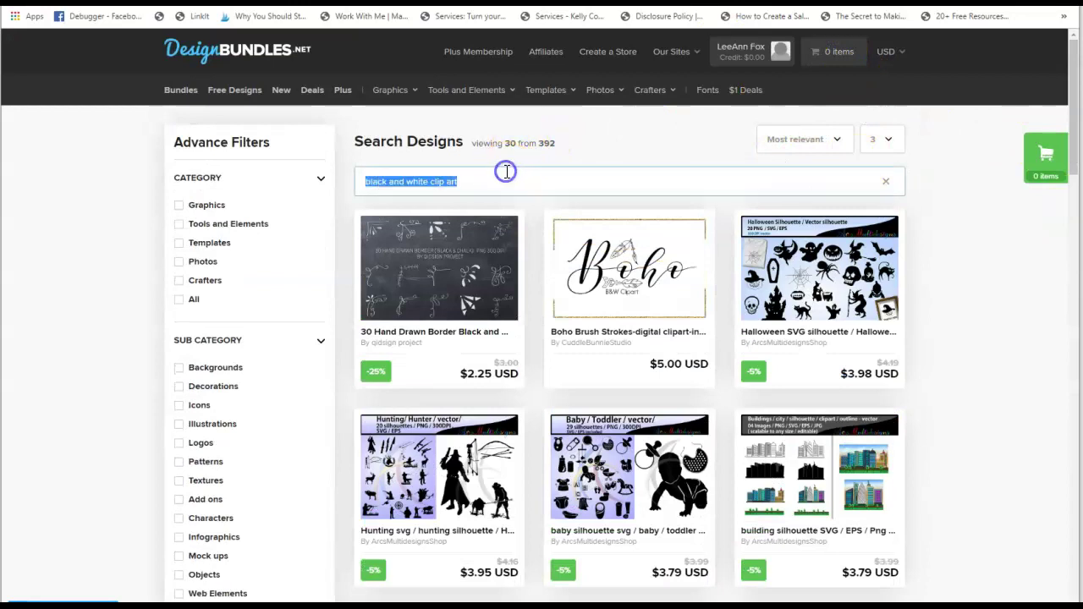
type("hearts")
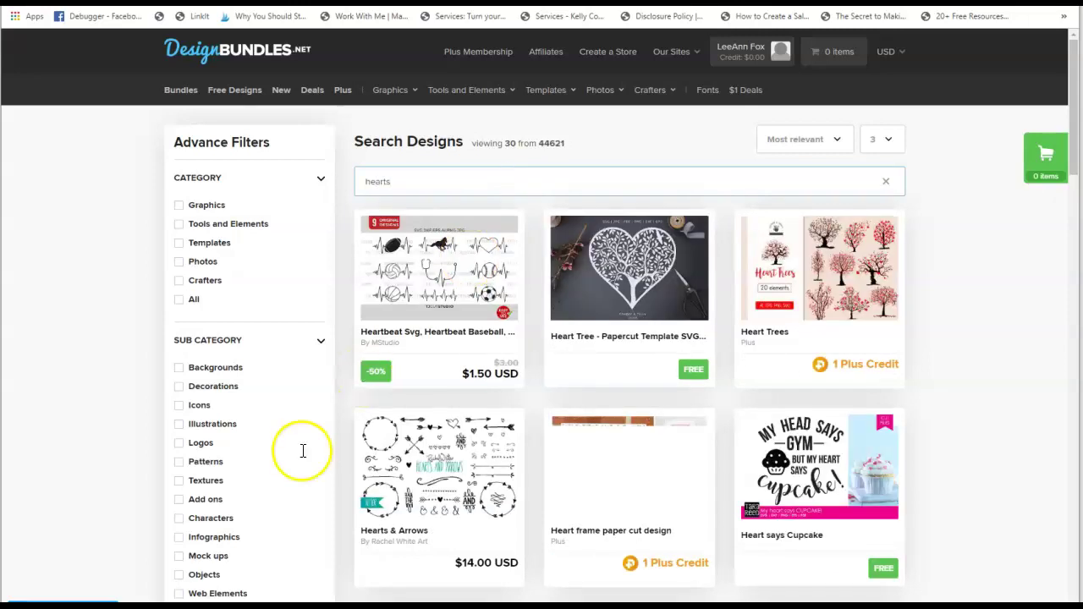
scroll(386, 483, "down", 3)
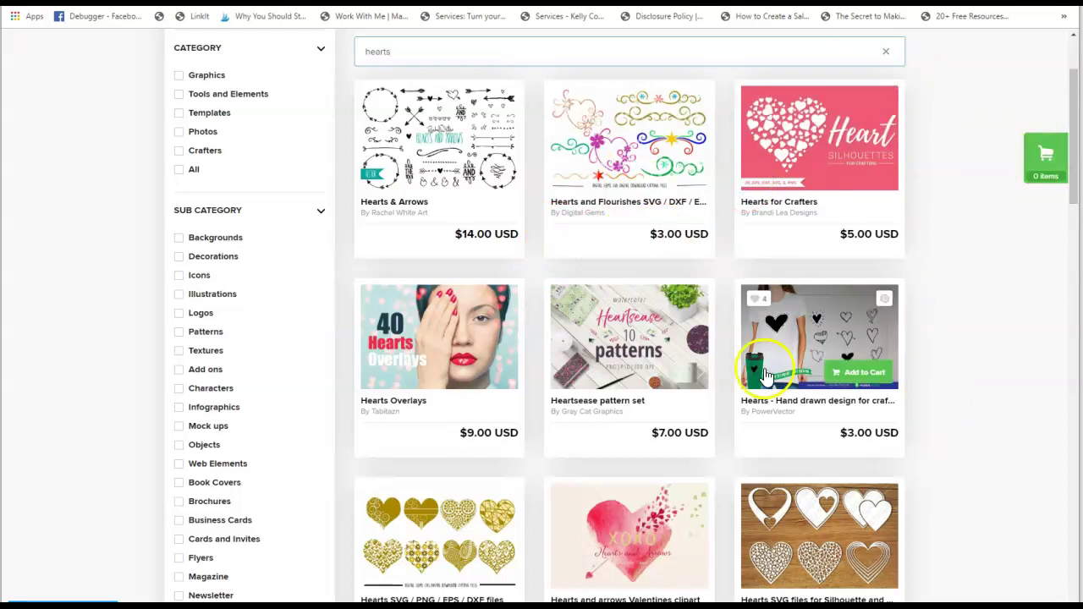
scroll(749, 363, "down", 3)
scroll(654, 440, "down", 3)
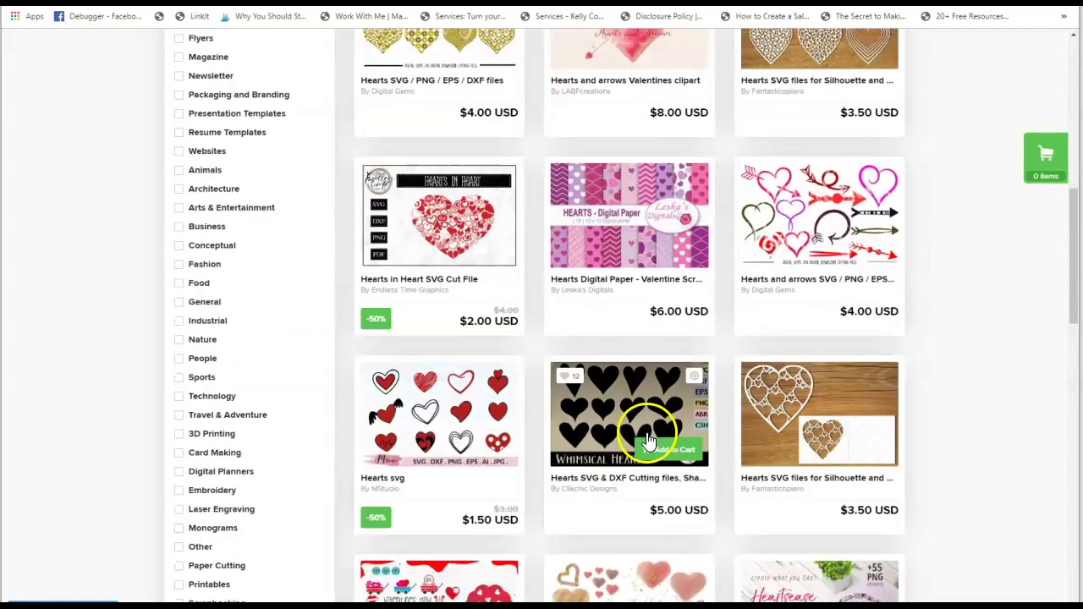
scroll(423, 356, "down", 3)
scroll(415, 330, "up", 7)
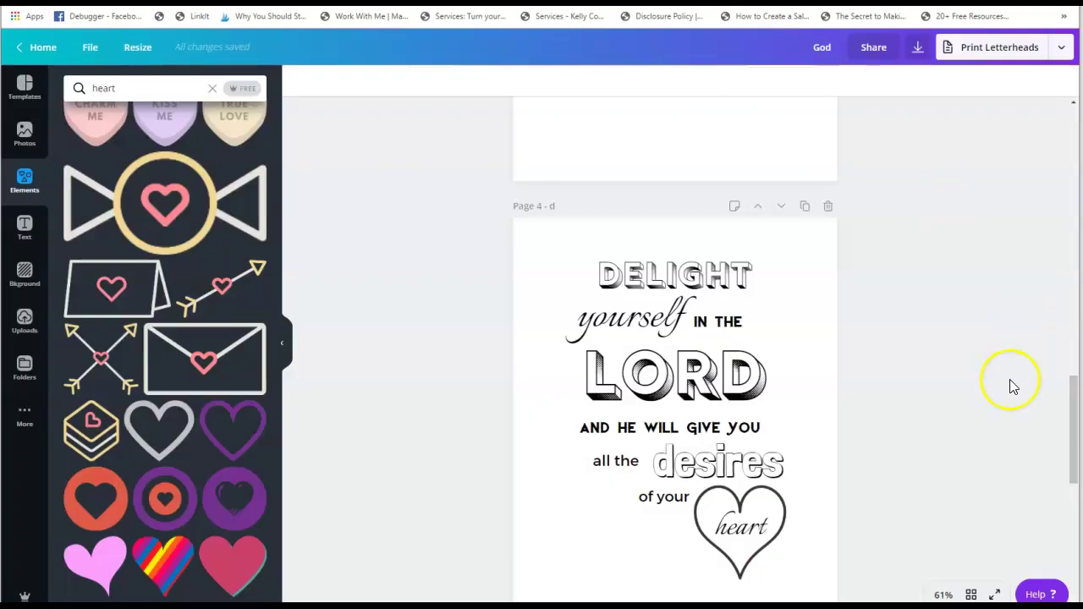
Return to page 1 of the "God" design in Canva and look through more of the heart designs on Design Bundles
left_click(1071, 464)
left_click_drag(1071, 464, 1075, 148)
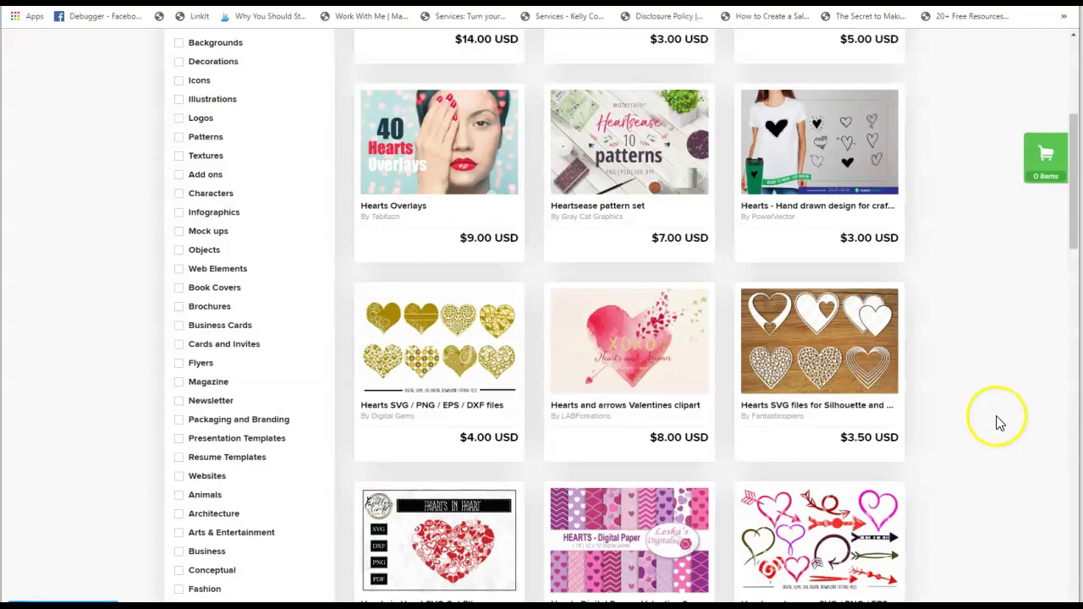
scroll(996, 423, "down", 9)
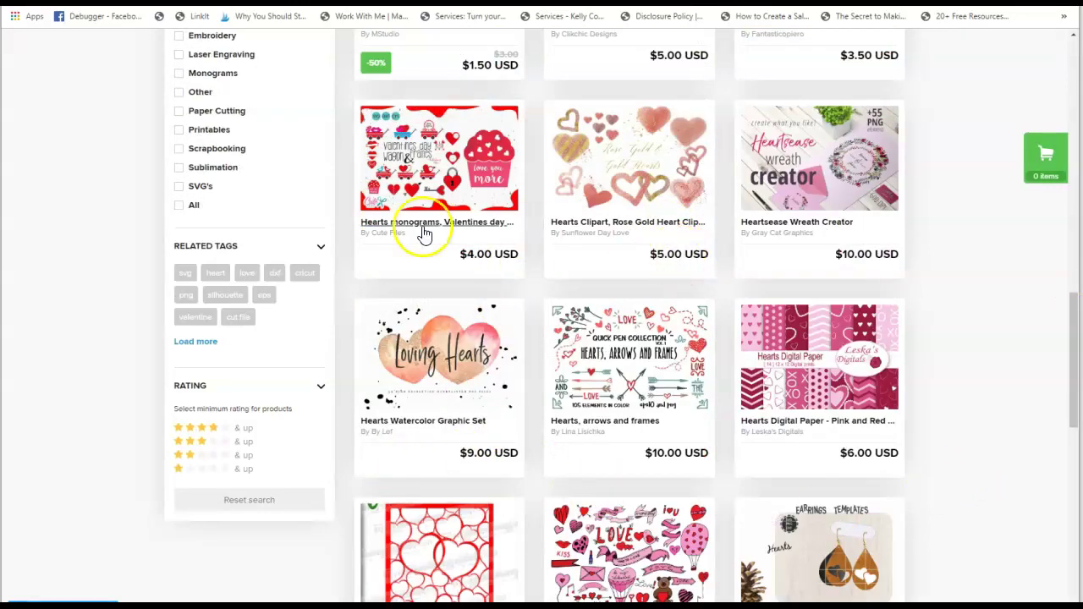
left_click_drag(1071, 331, 1075, 117)
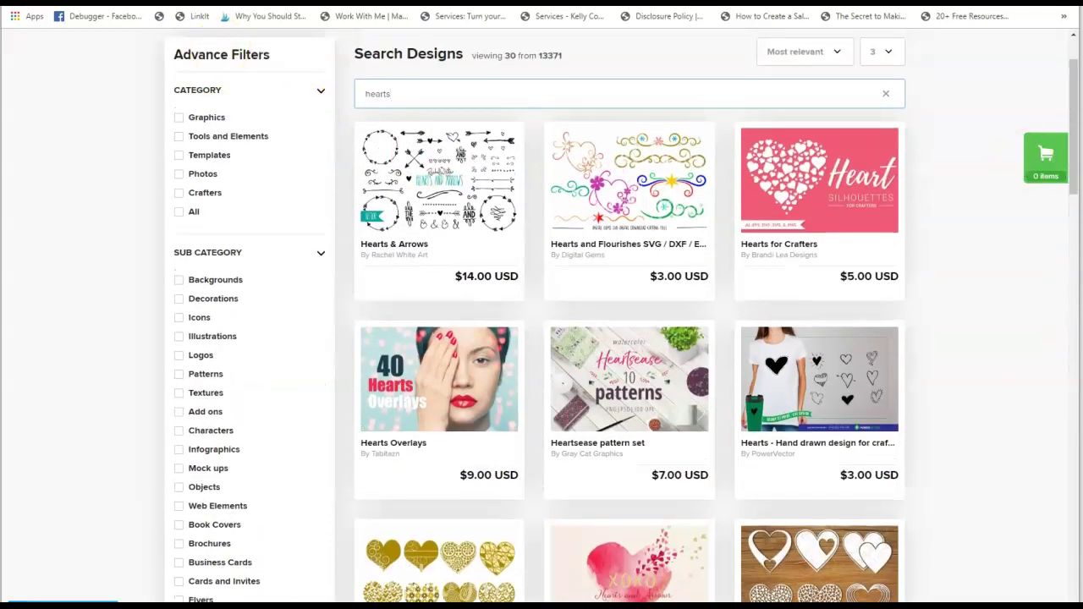
Switch to the Canva home page and look through the existing designs, including the printable coloring pages graphic
mouse_move(495, 218)
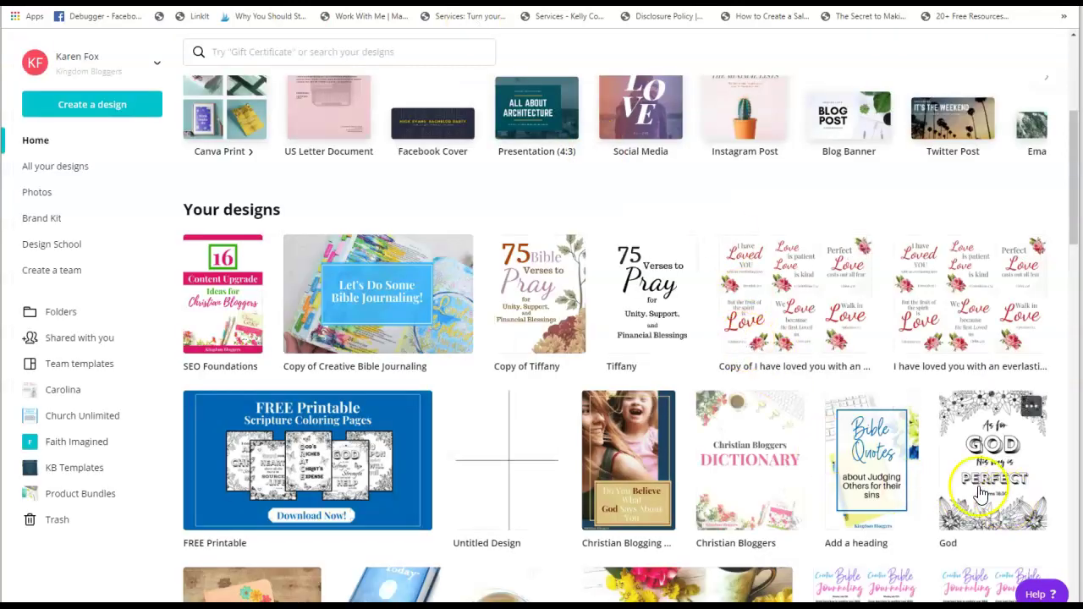
scroll(958, 476, "down", 10)
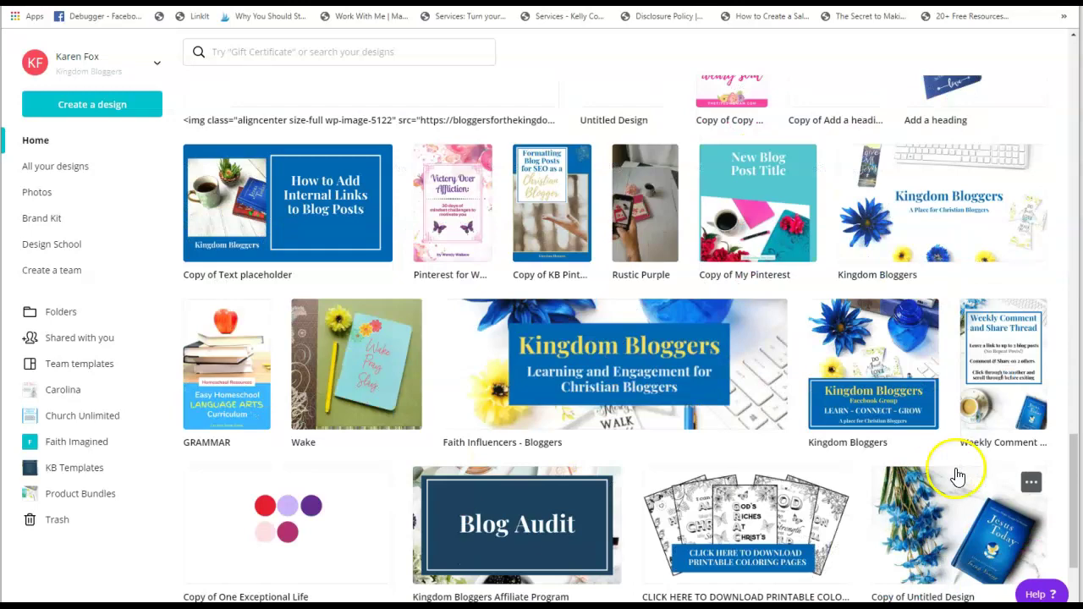
scroll(833, 514, "down", 6)
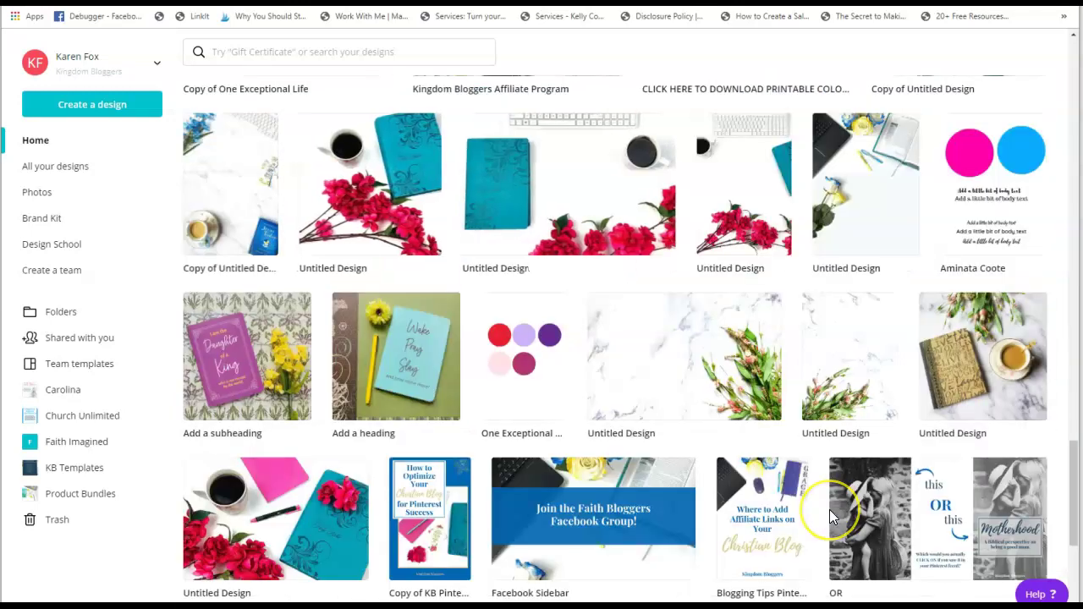
scroll(829, 509, "down", 8)
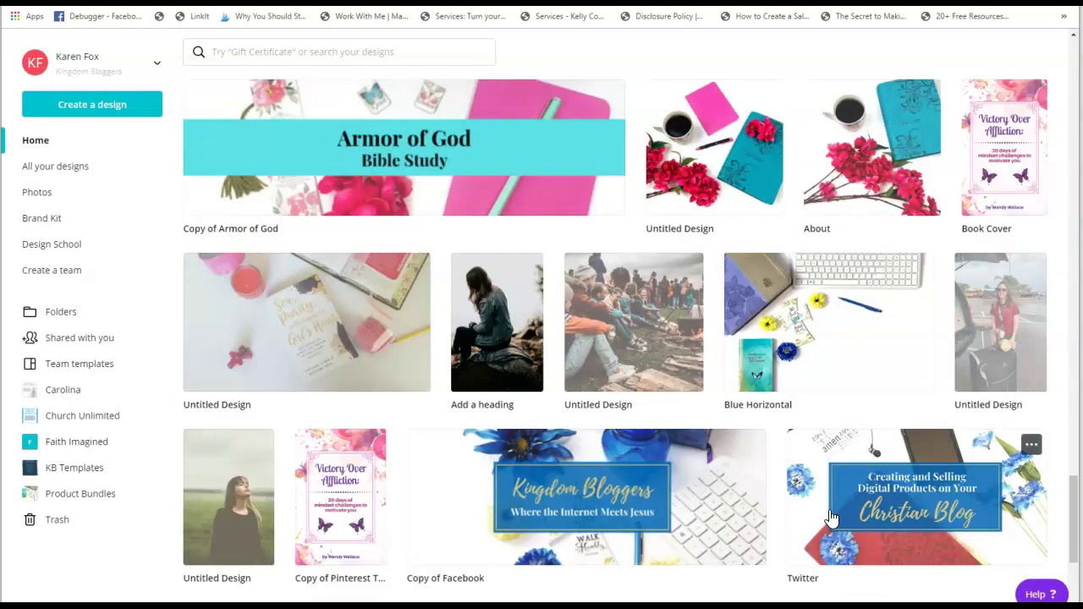
scroll(829, 518, "down", 3)
scroll(829, 518, "up", 3)
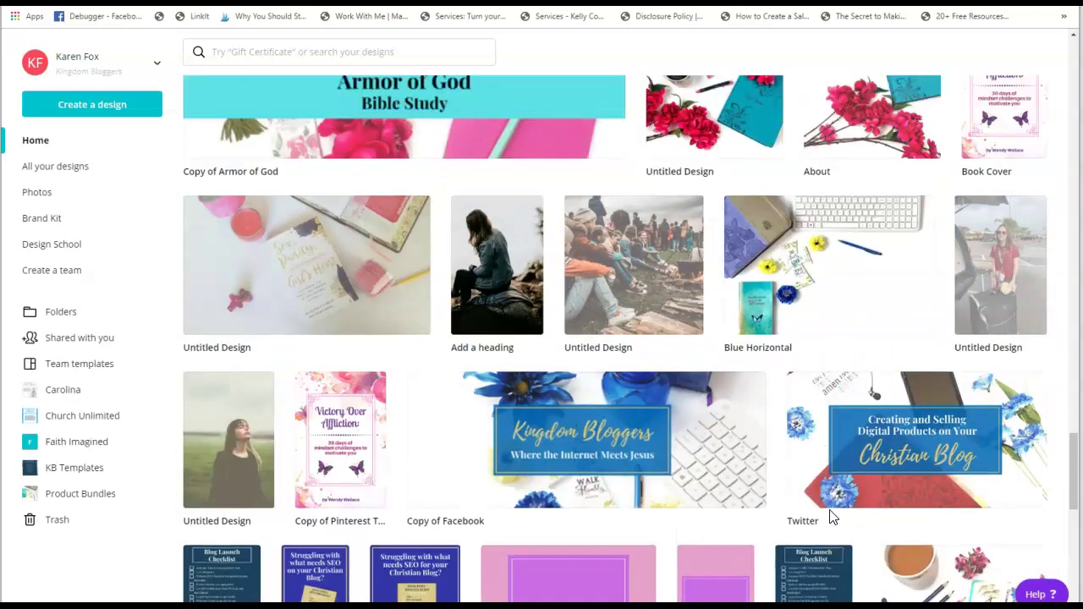
scroll(829, 514, "up", 10)
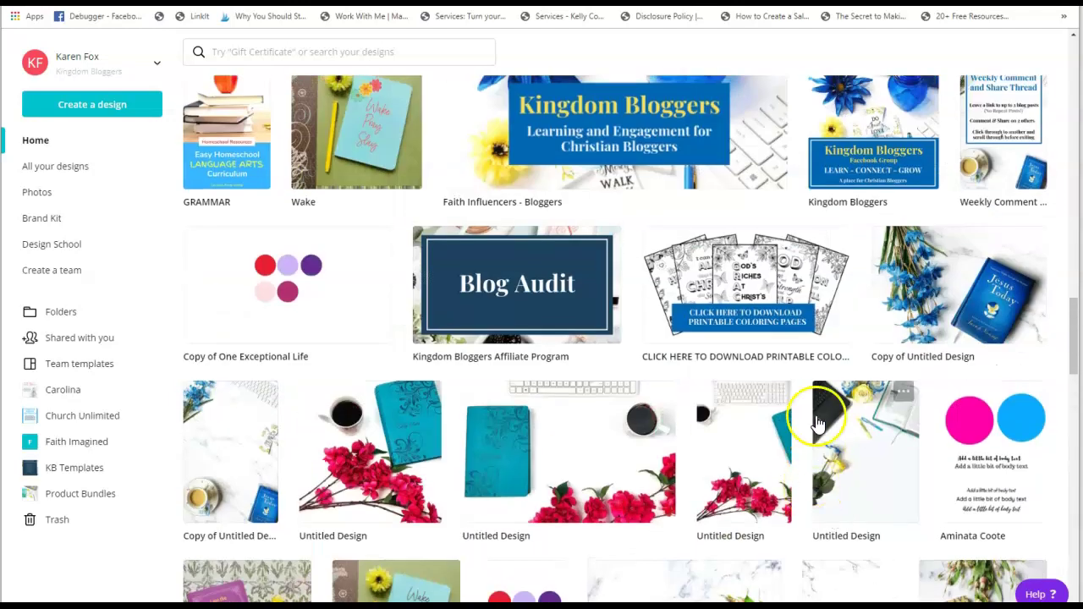
left_click(755, 281)
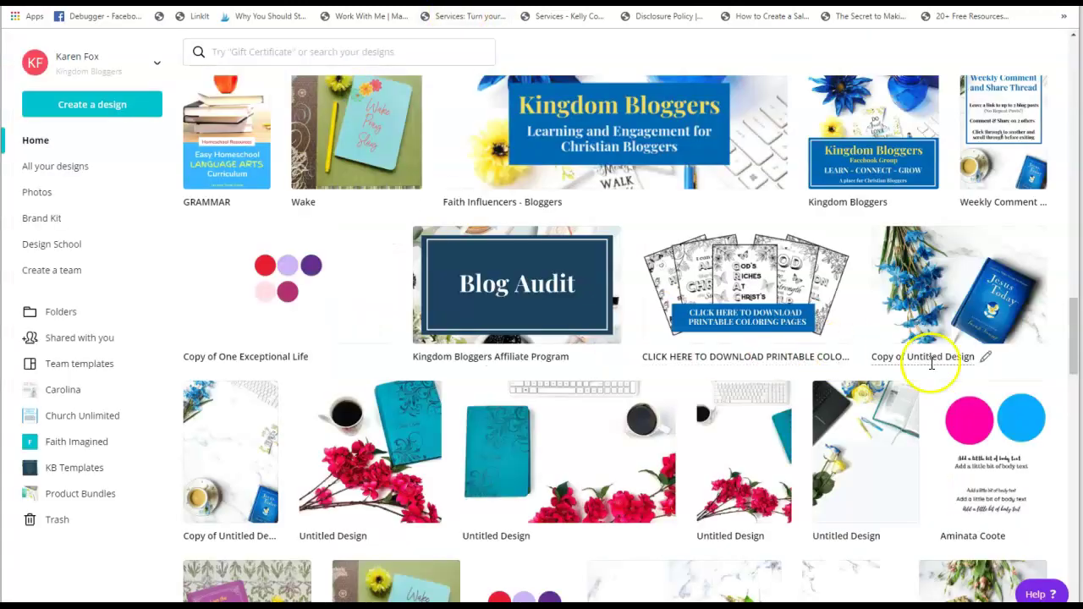
left_click_drag(1075, 375, 1073, 116)
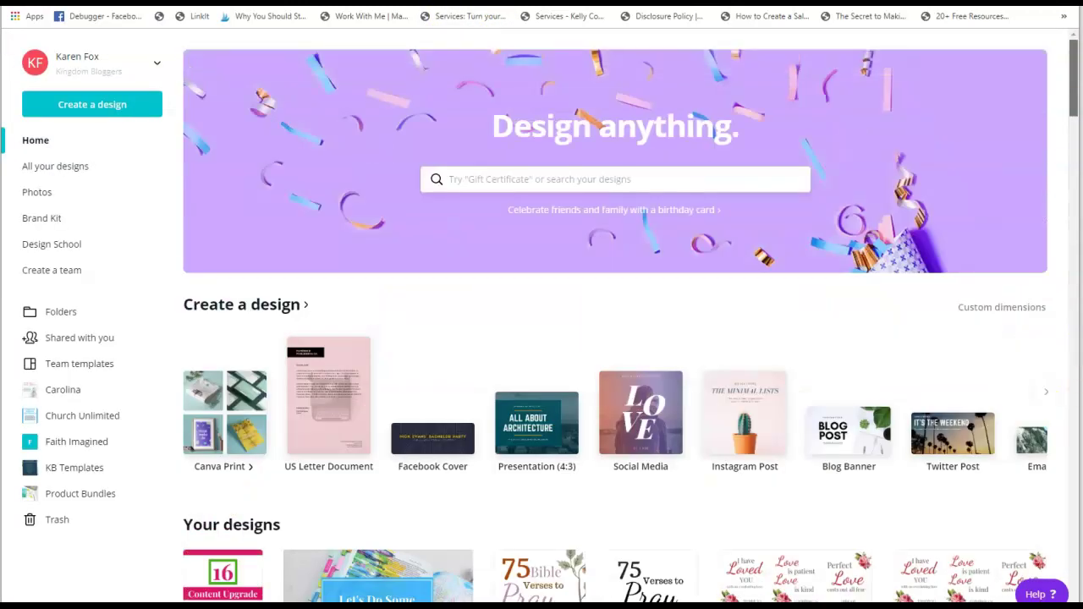
scroll(561, 423, "down", 1)
scroll(561, 423, "down", 1)
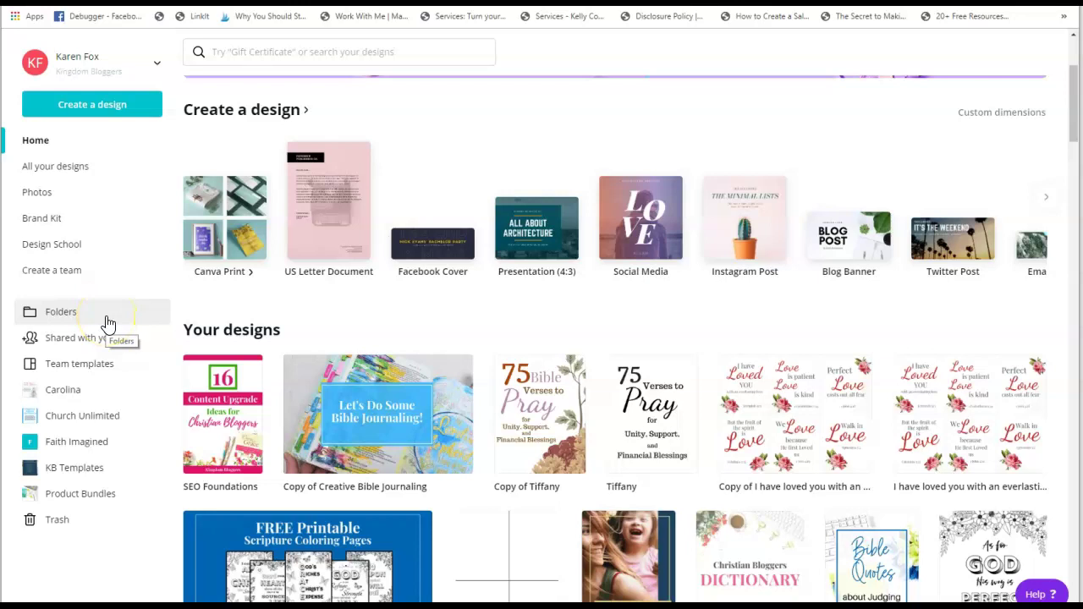
Switch to Design Bundles, open its free designs and look through the current free downloads
left_click(800, 444)
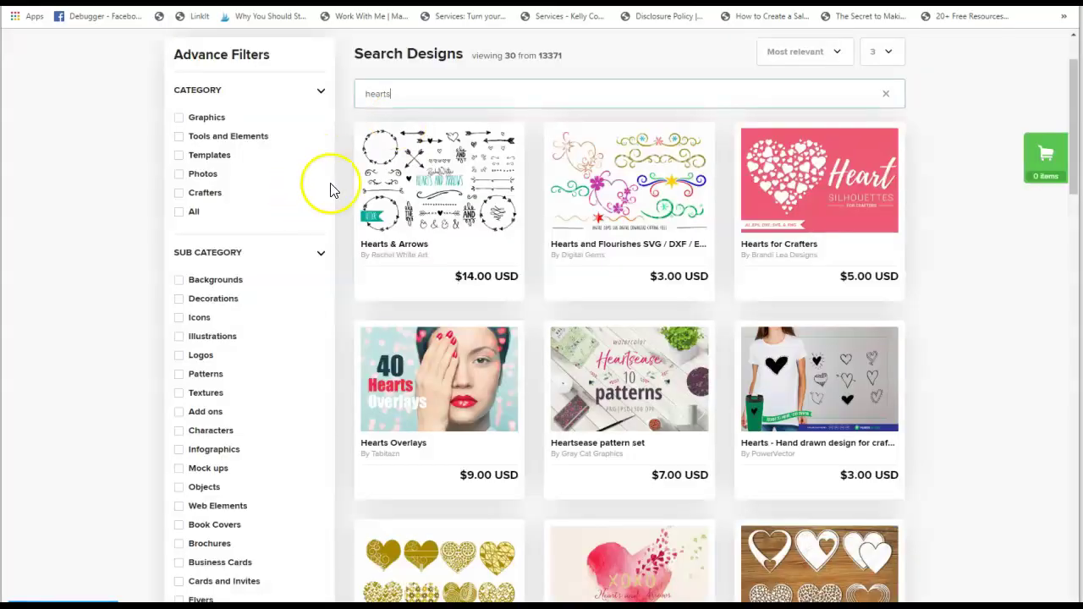
scroll(1058, 174, "up", 2)
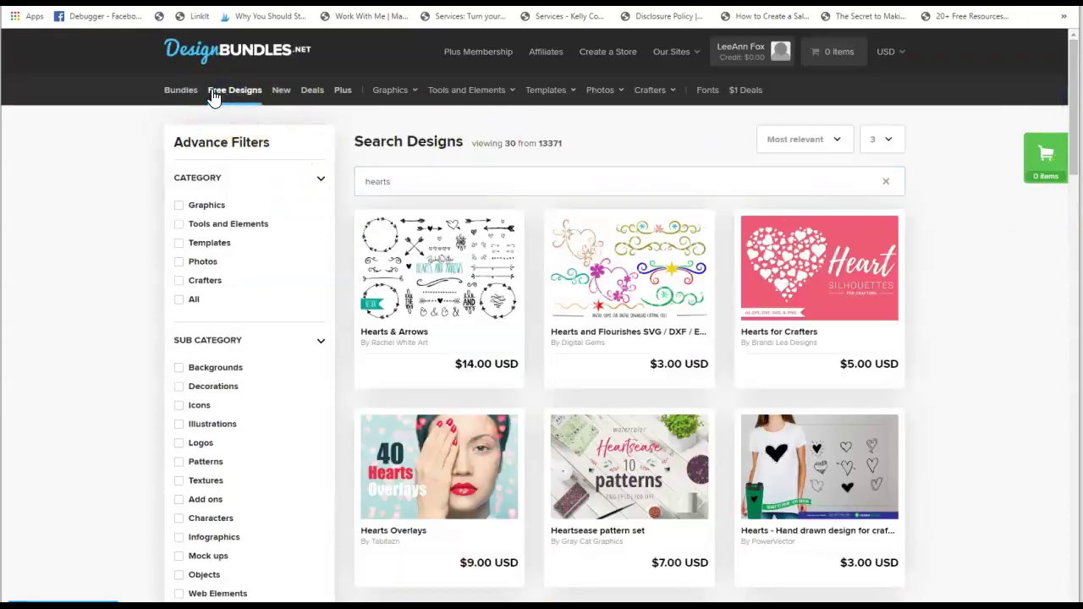
left_click(213, 91)
scroll(411, 430, "down", 3)
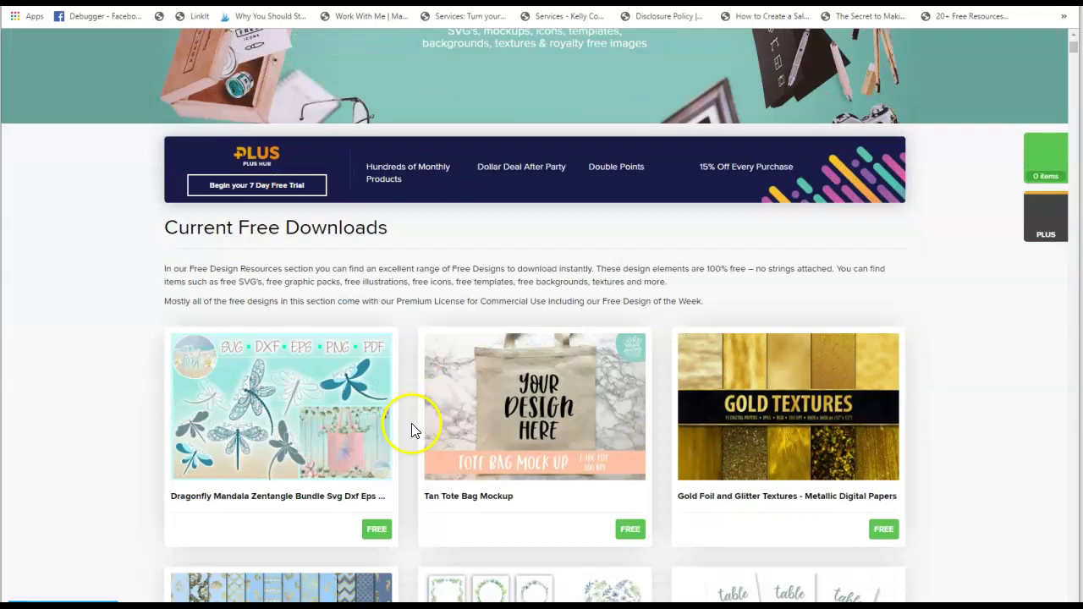
scroll(279, 450, "down", 4)
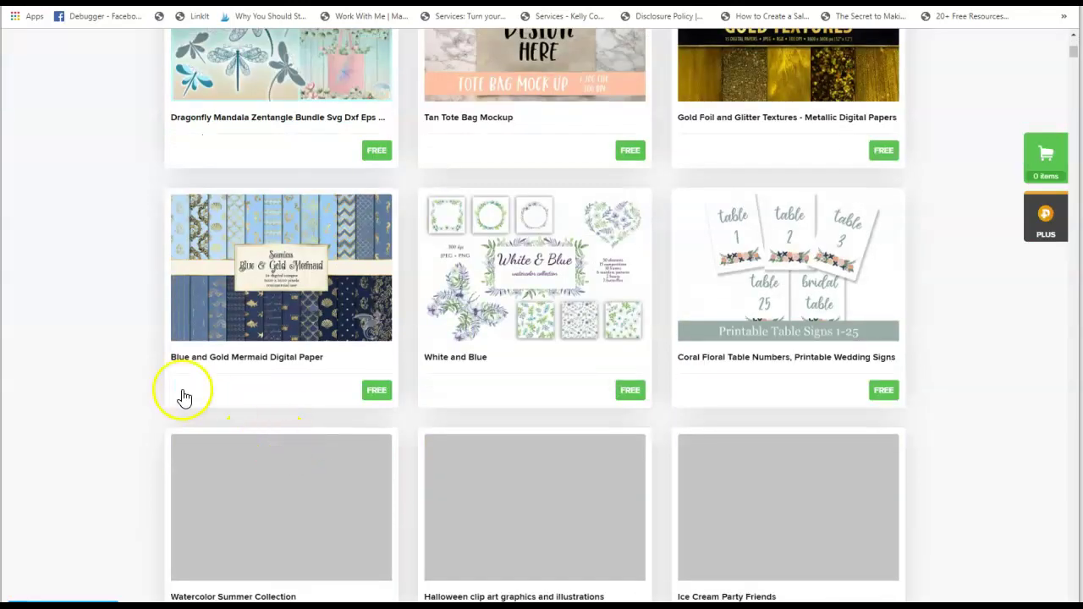
scroll(203, 397, "down", 2)
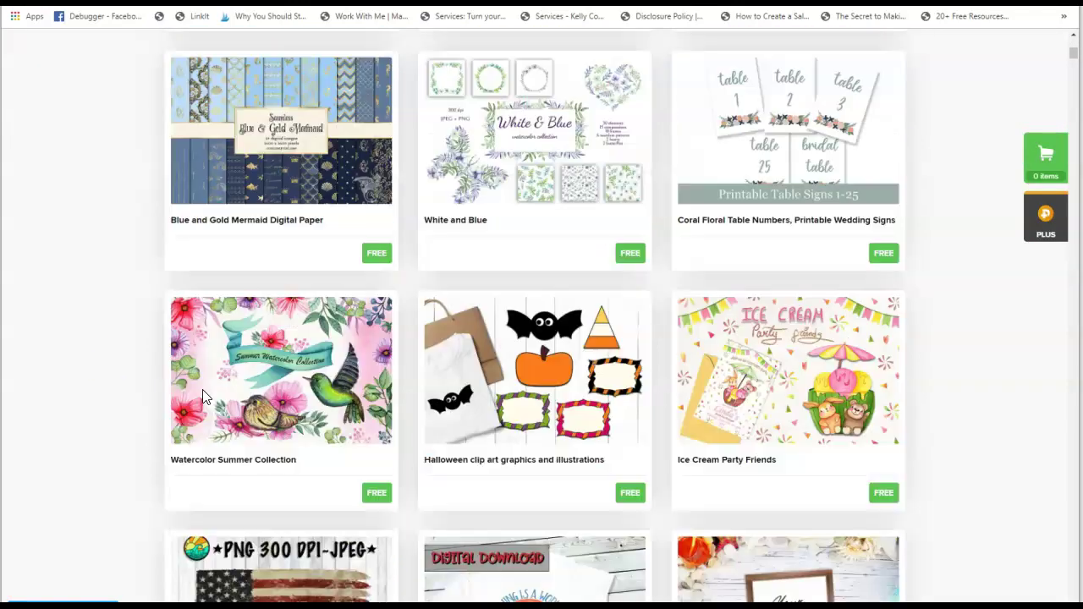
scroll(203, 397, "down", 3)
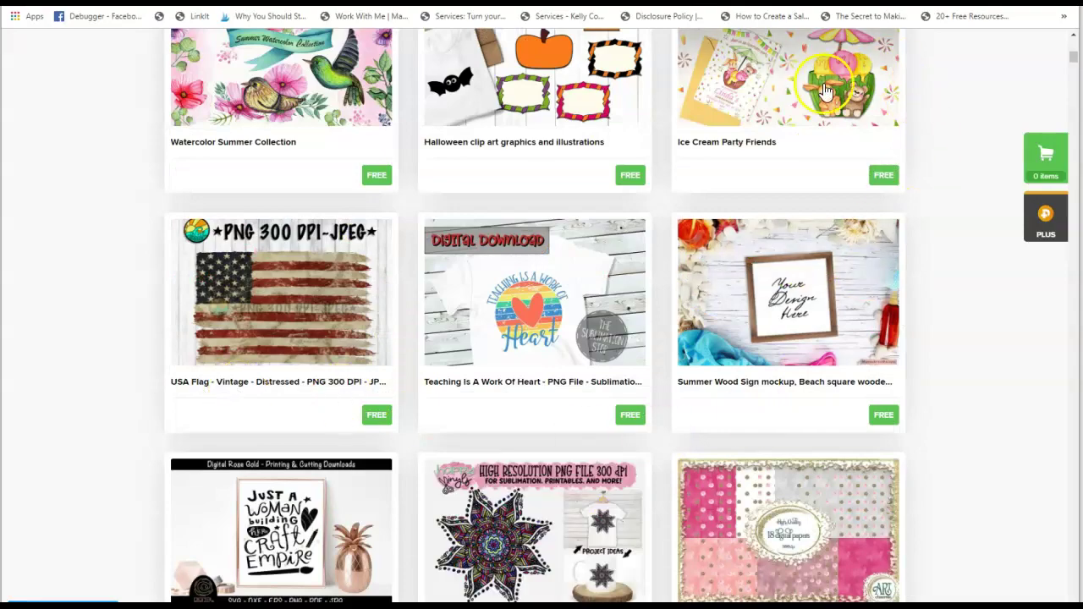
scroll(692, 364, "down", 10)
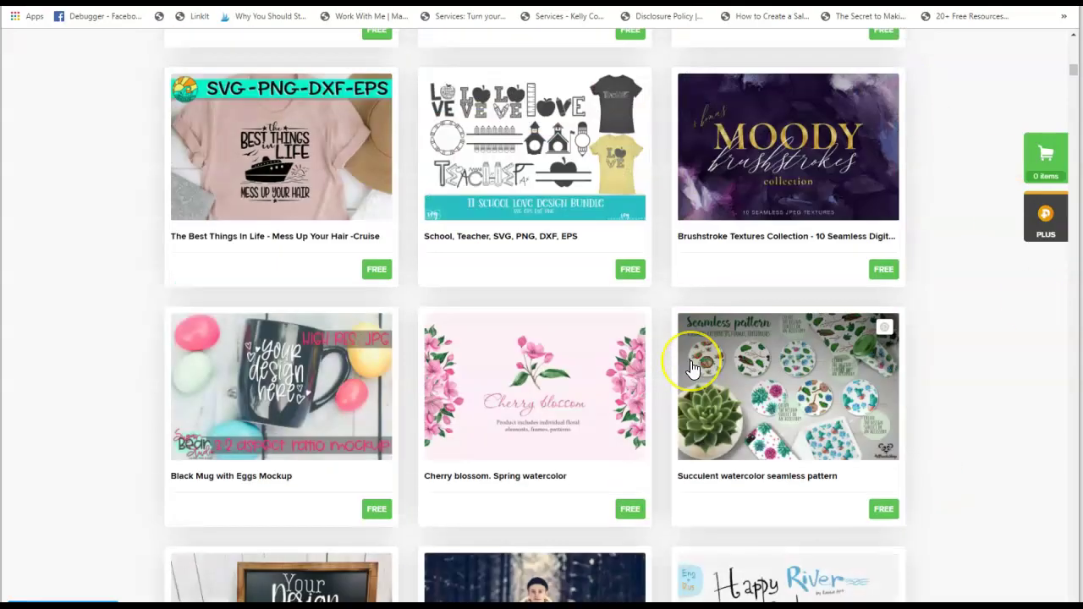
scroll(691, 364, "down", 8)
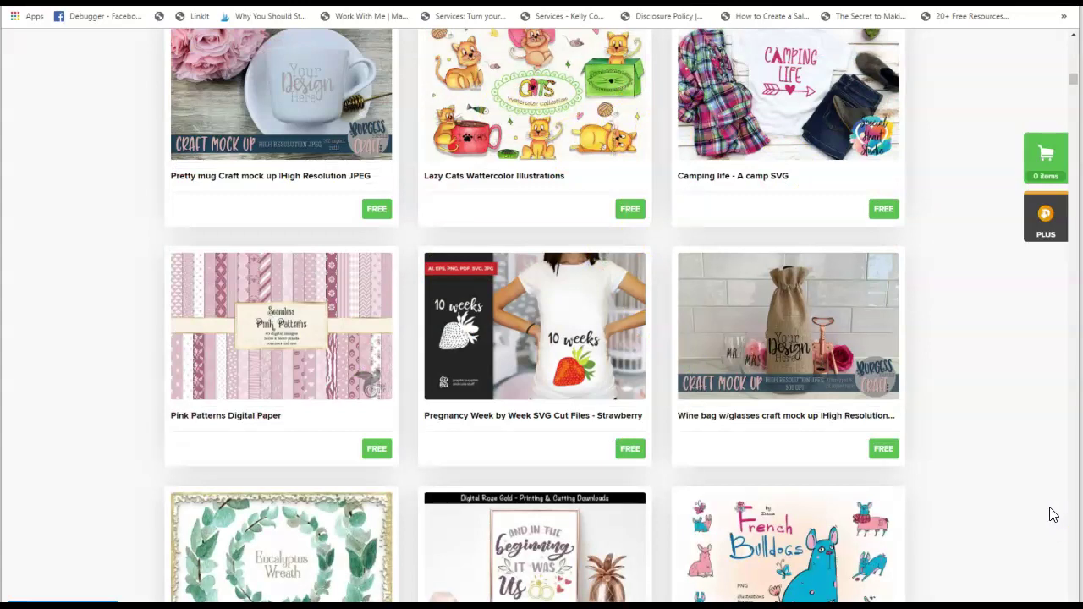
Review the blank SELF-WORTH layouts on pages 6 to 8 of the Canva design "I have loved you with an everlasting love"
left_click(476, 418)
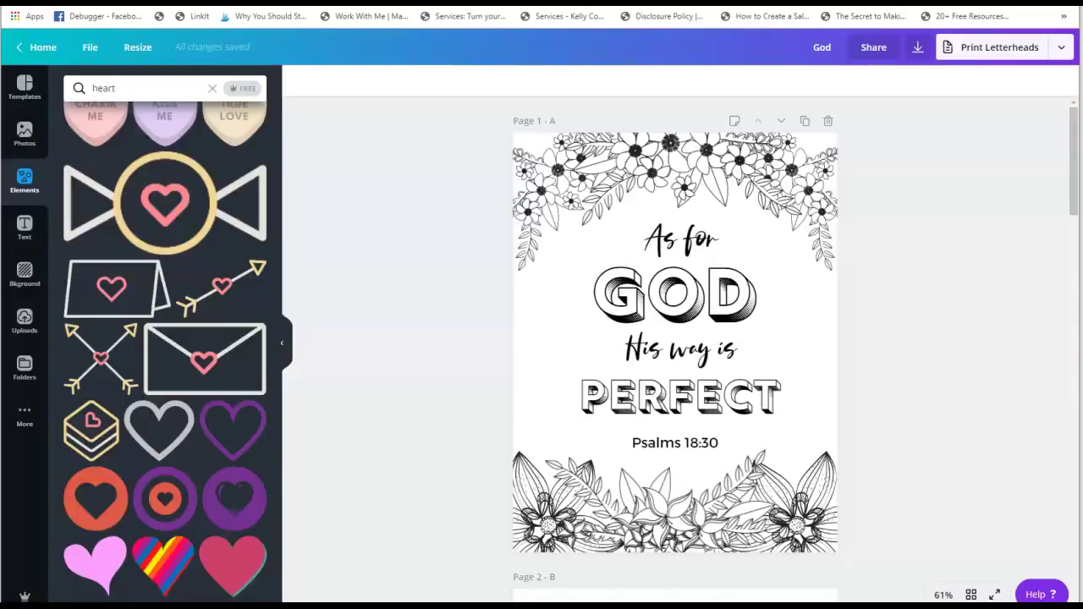
left_click(749, 420)
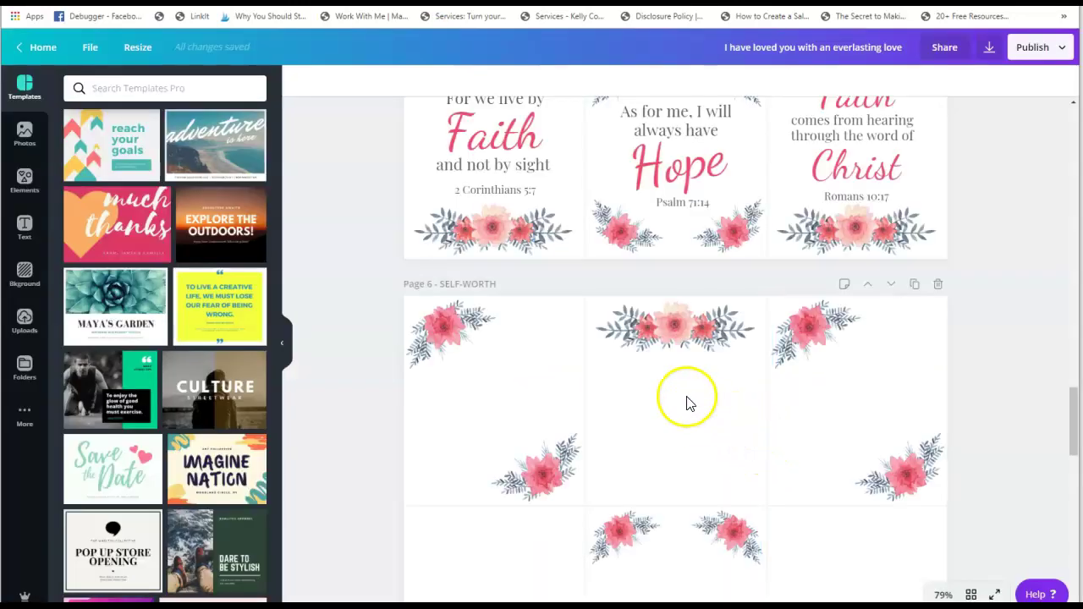
left_click(561, 472)
scroll(580, 448, "up", 2)
scroll(604, 440, "down", 12)
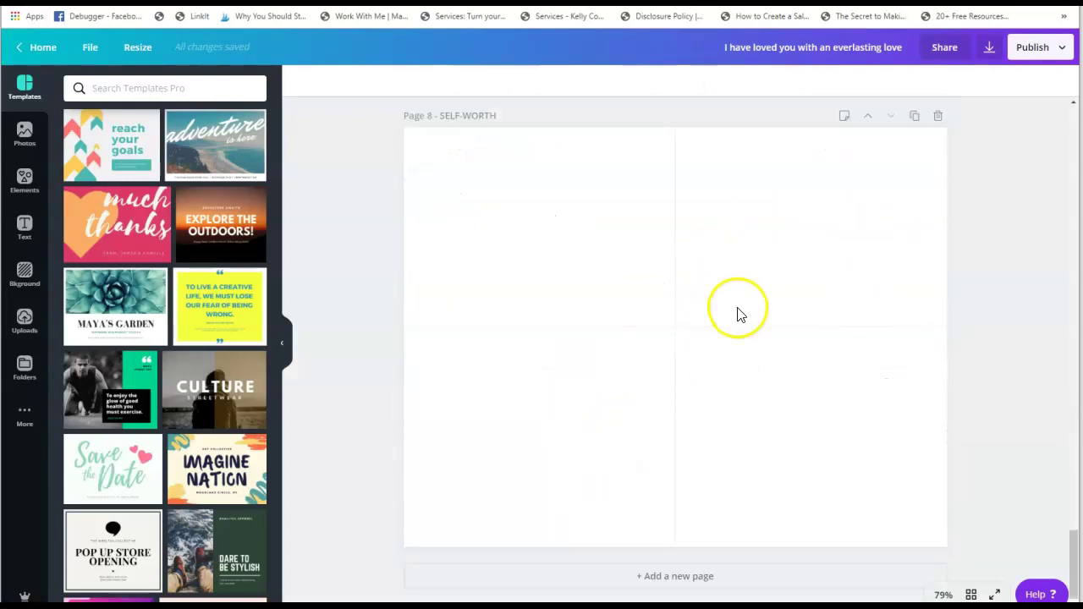
left_click_drag(1073, 562, 1075, 551)
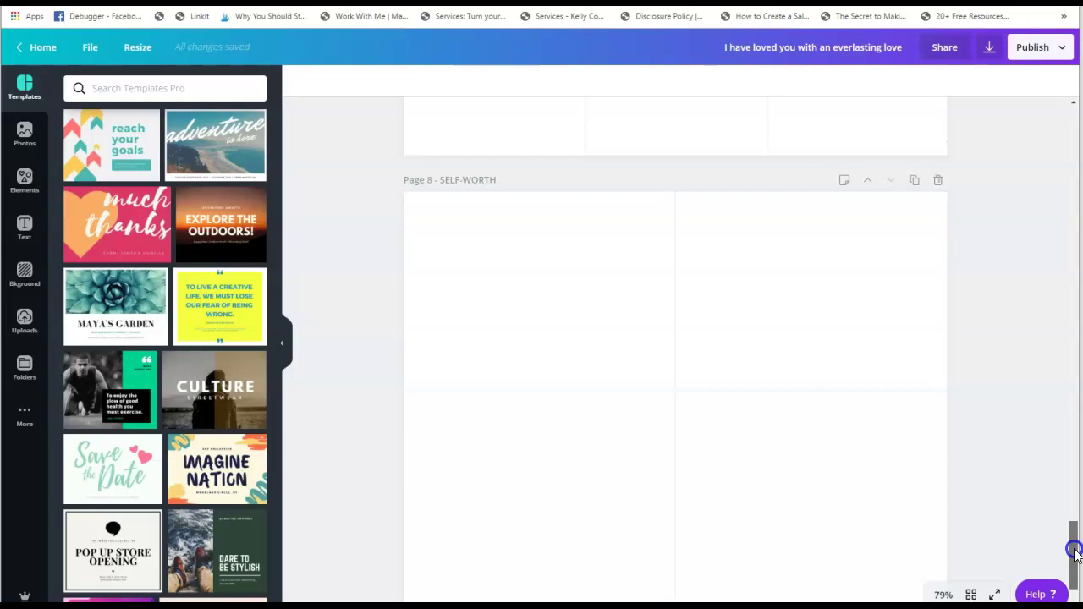
left_click_drag(1074, 552, 1072, 457)
scroll(982, 471, "down", 2)
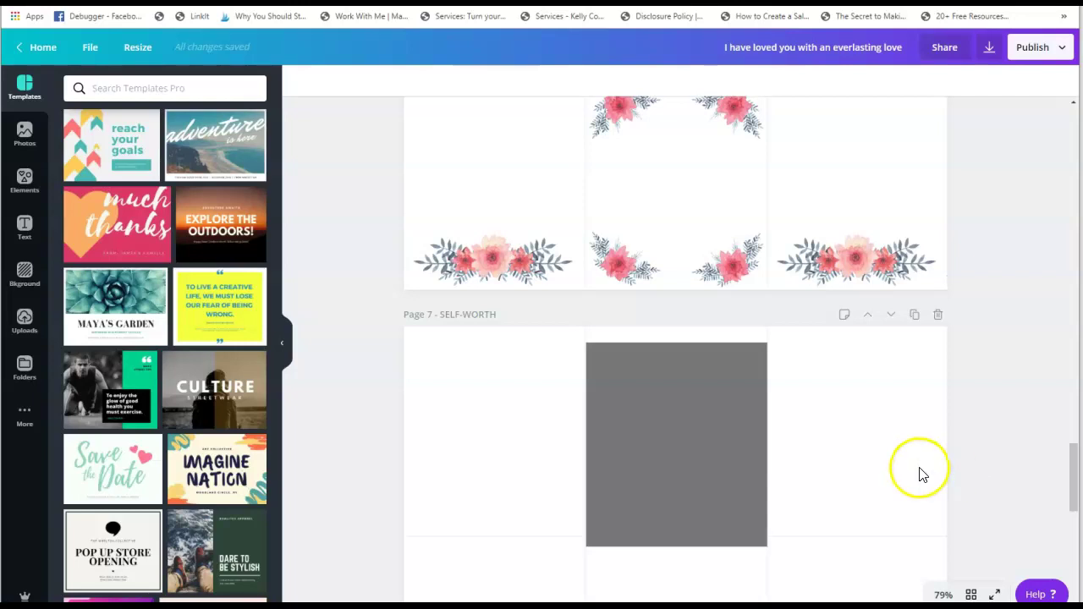
scroll(613, 438, "up", 1)
scroll(614, 433, "up", 5)
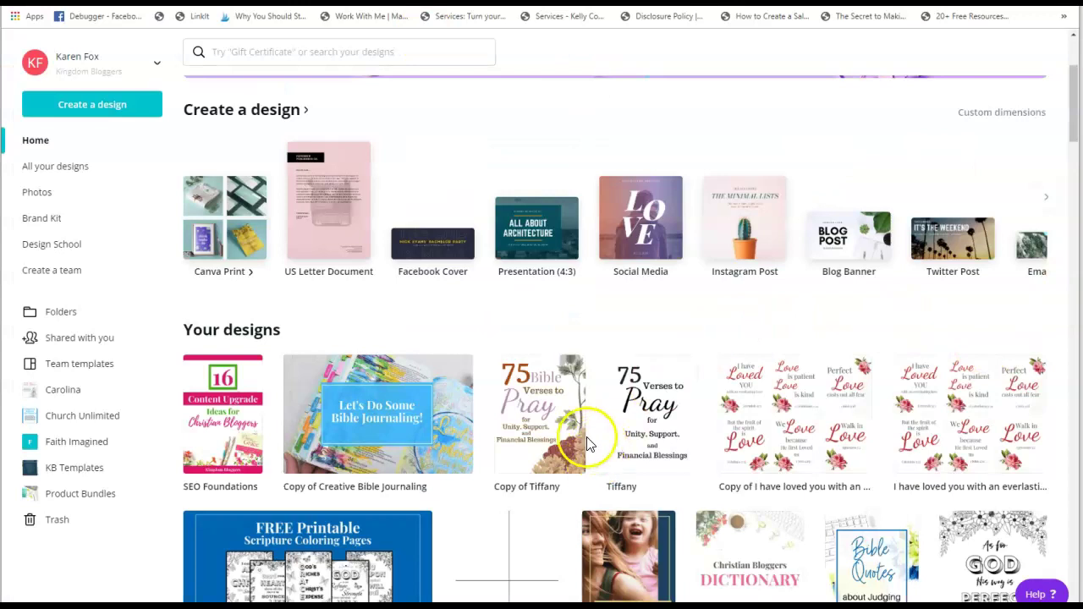
mouse_move(690, 372)
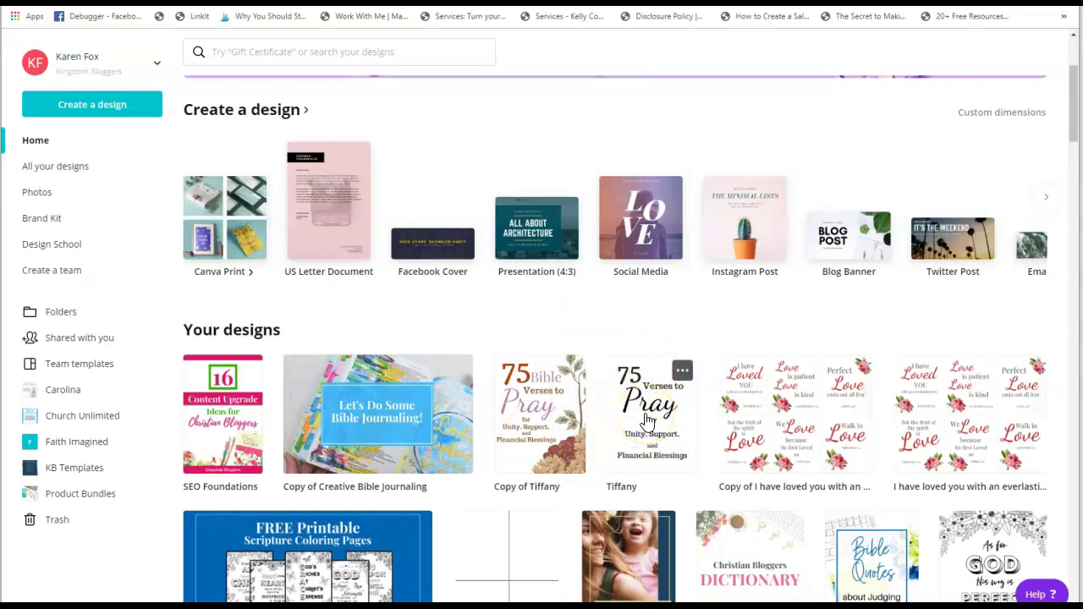
left_click(636, 474)
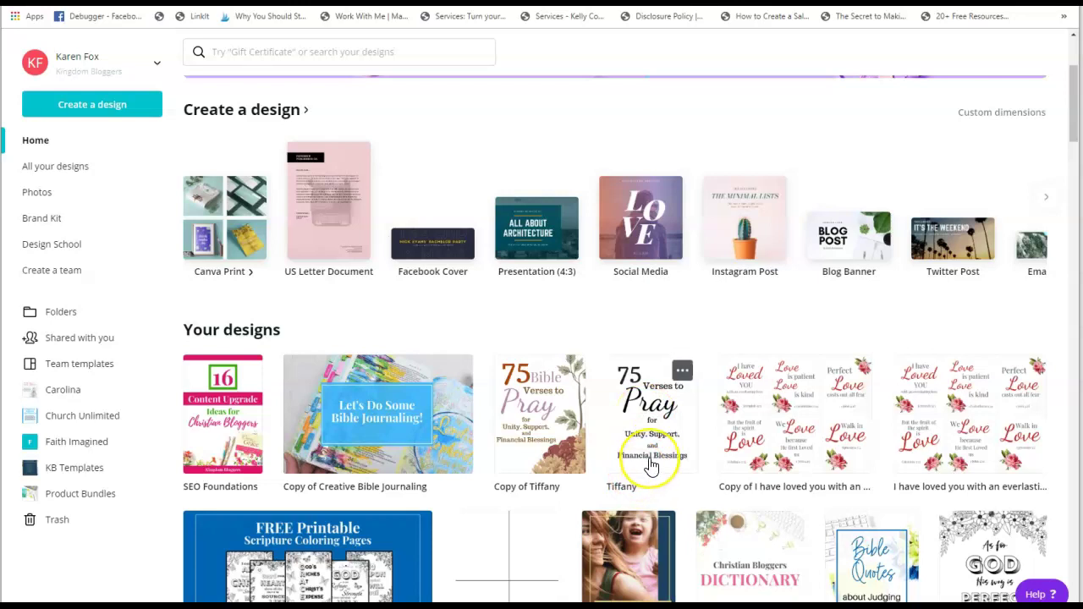
left_click(653, 449)
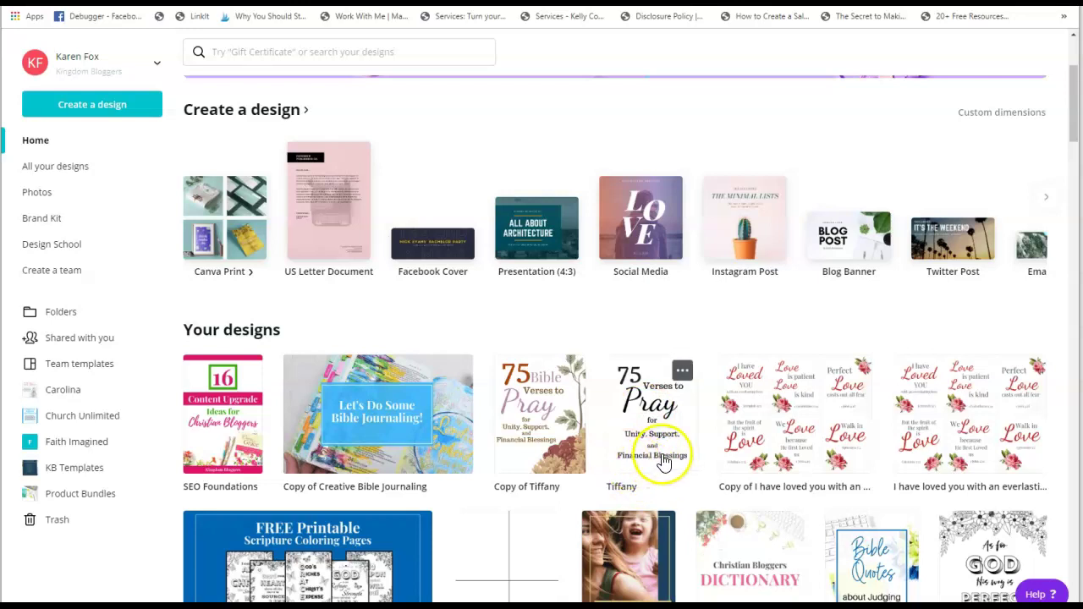
Look through the existing designs on the Canva home page, then more free downloads on Design Bundles
left_click(559, 453)
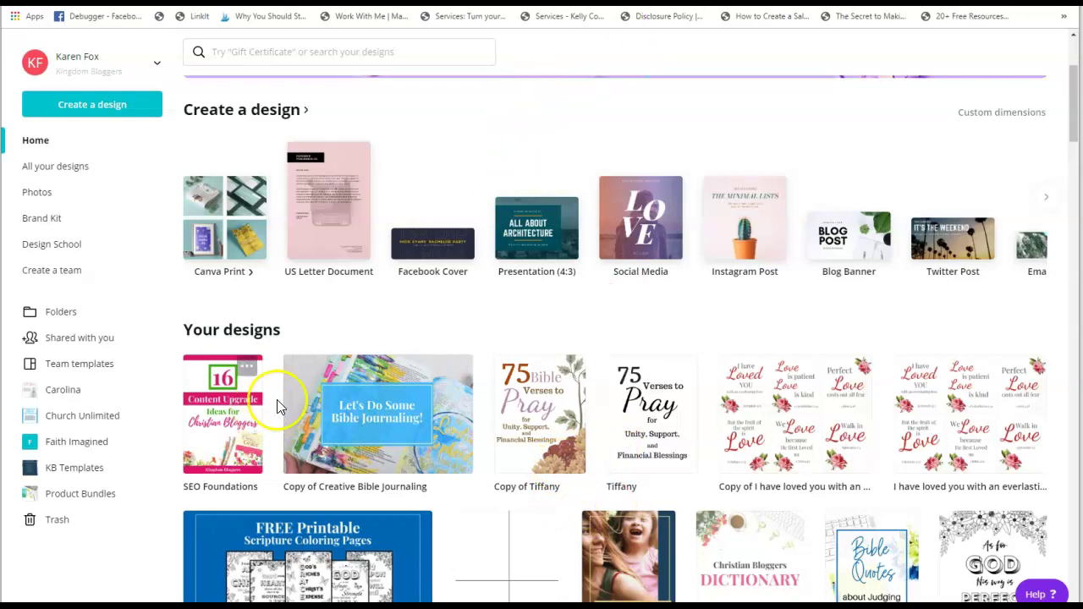
scroll(279, 406, "down", 5)
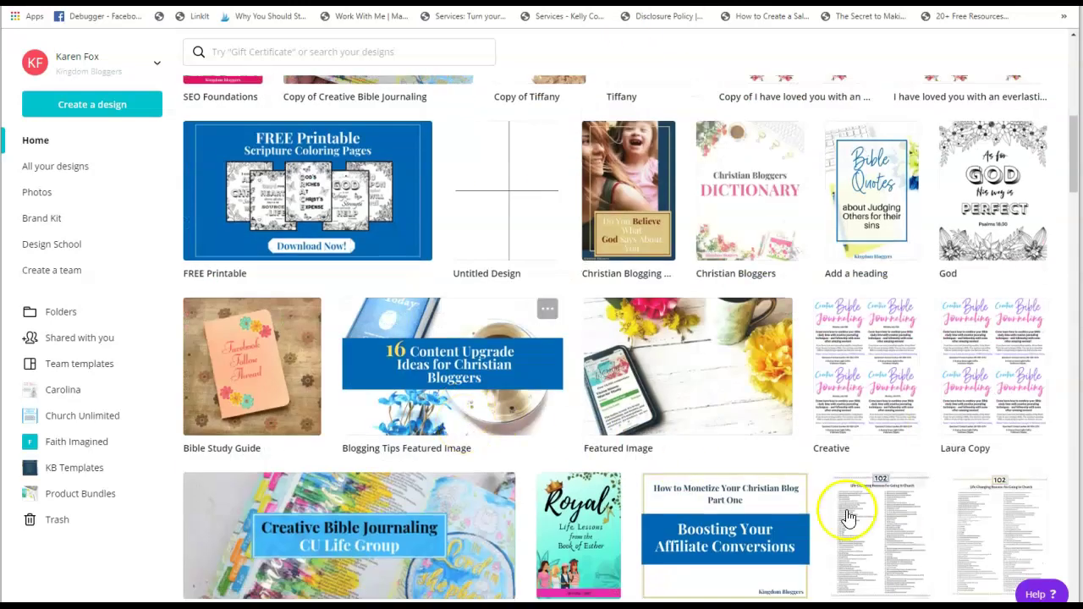
scroll(725, 452, "down", 3)
scroll(729, 452, "down", 10)
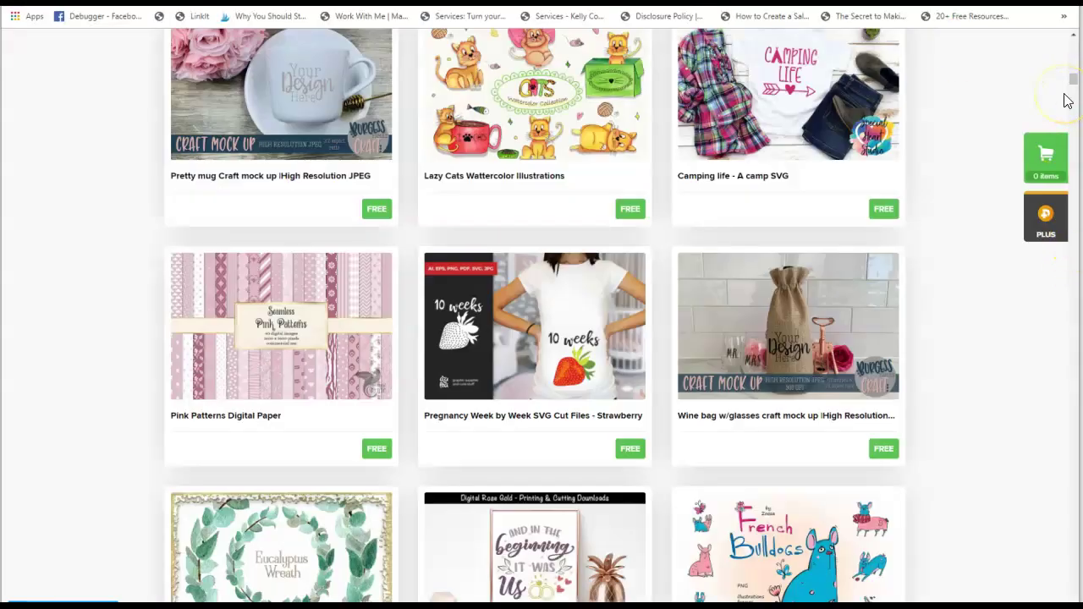
scroll(716, 485, "down", 5)
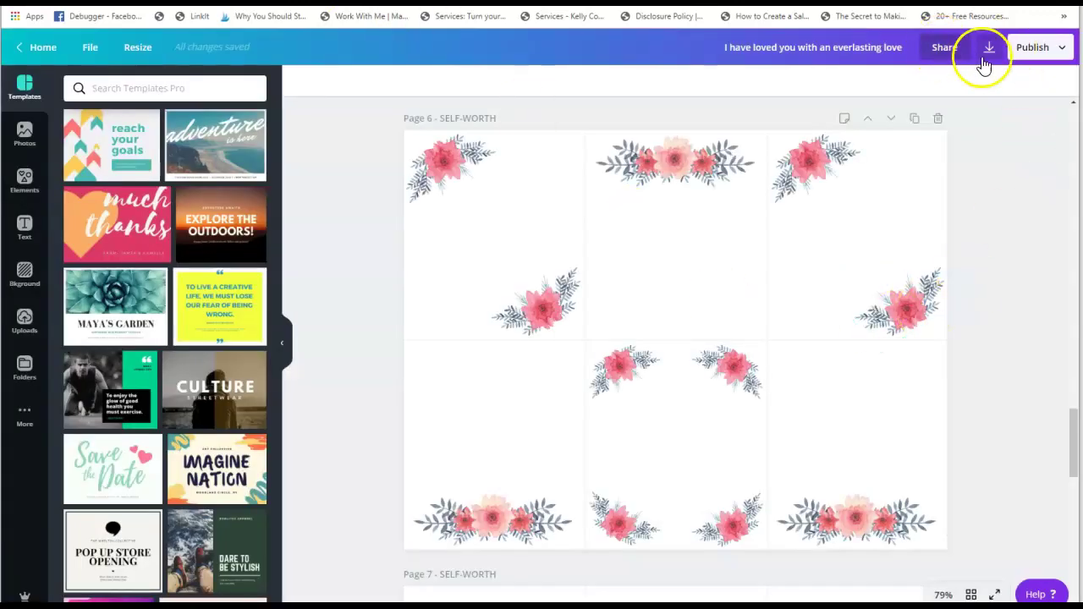
Open Google Drive in a new browser tab under the other Google account
left_click(989, 53)
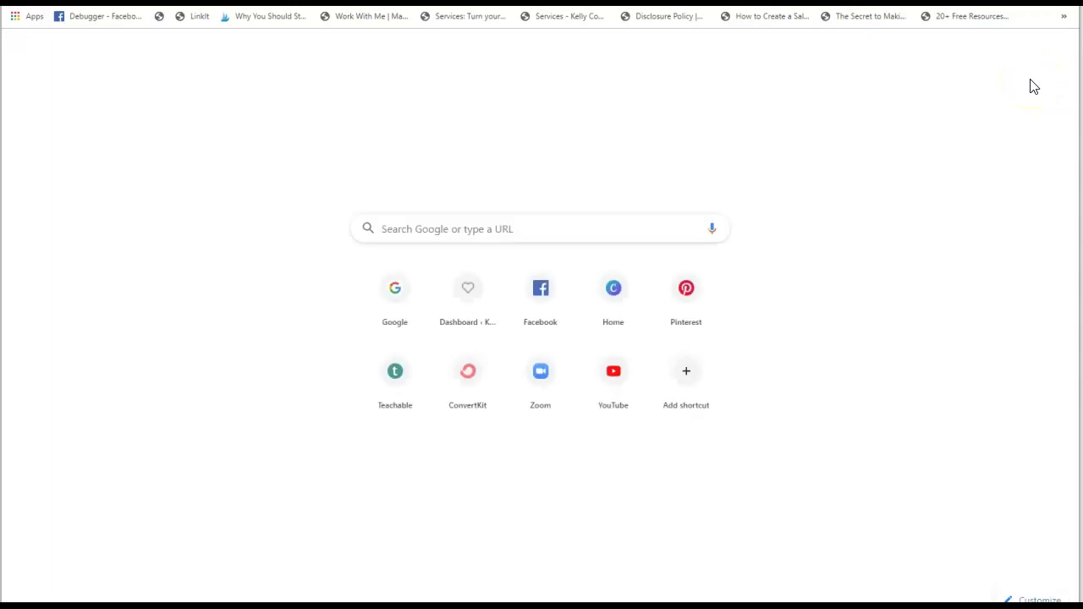
left_click(1056, 52)
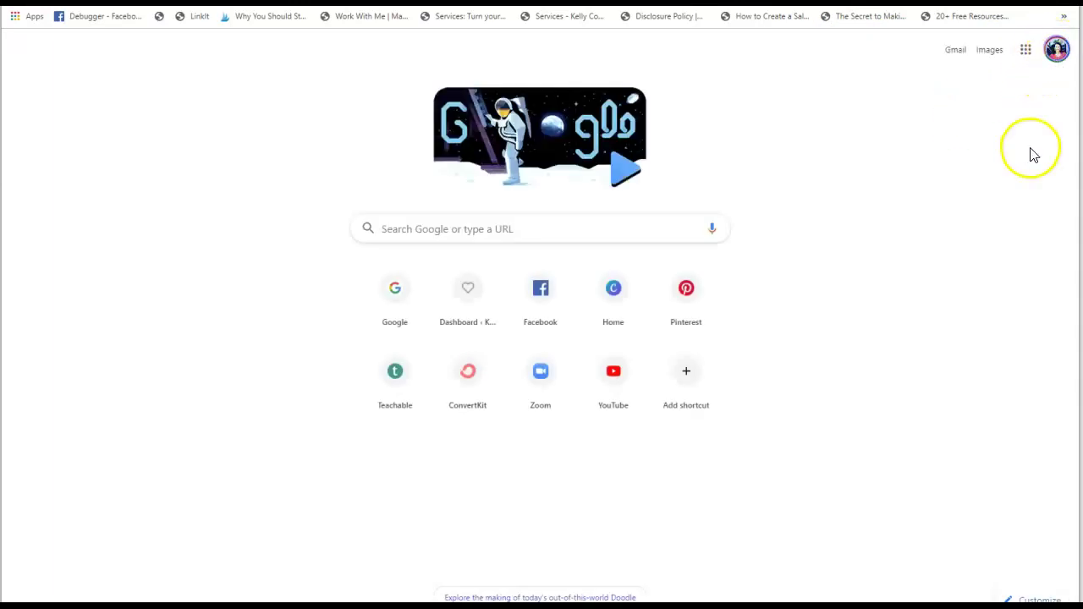
left_click(954, 180)
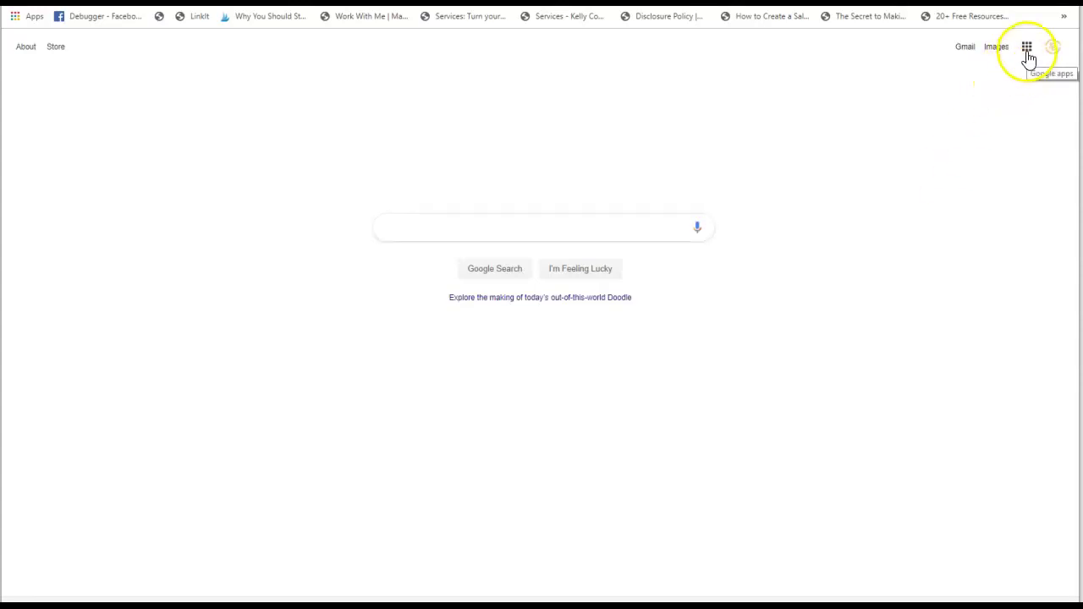
left_click(1028, 57)
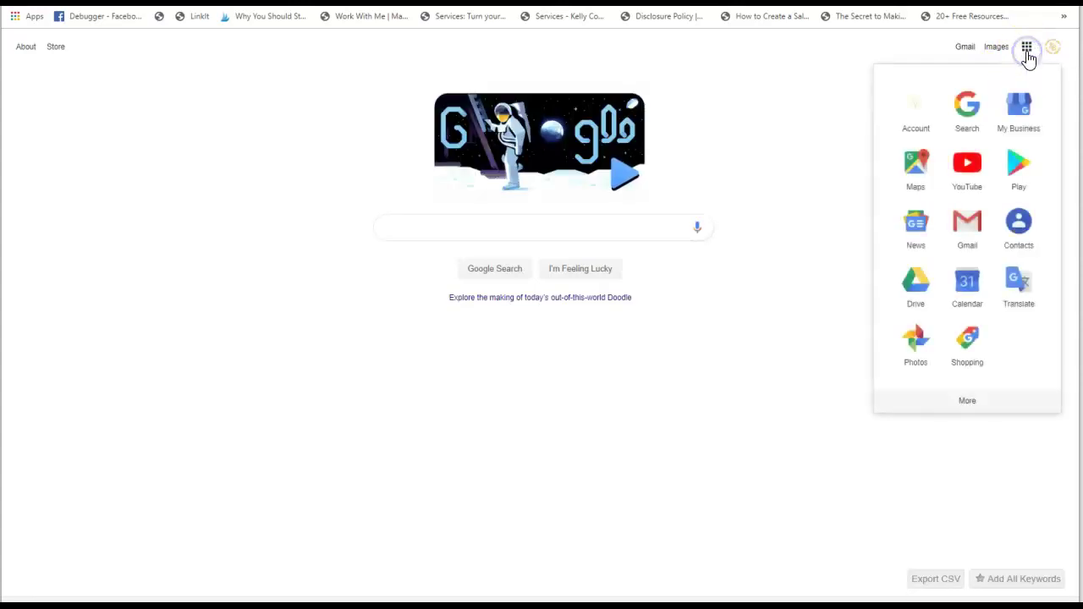
left_click(912, 305)
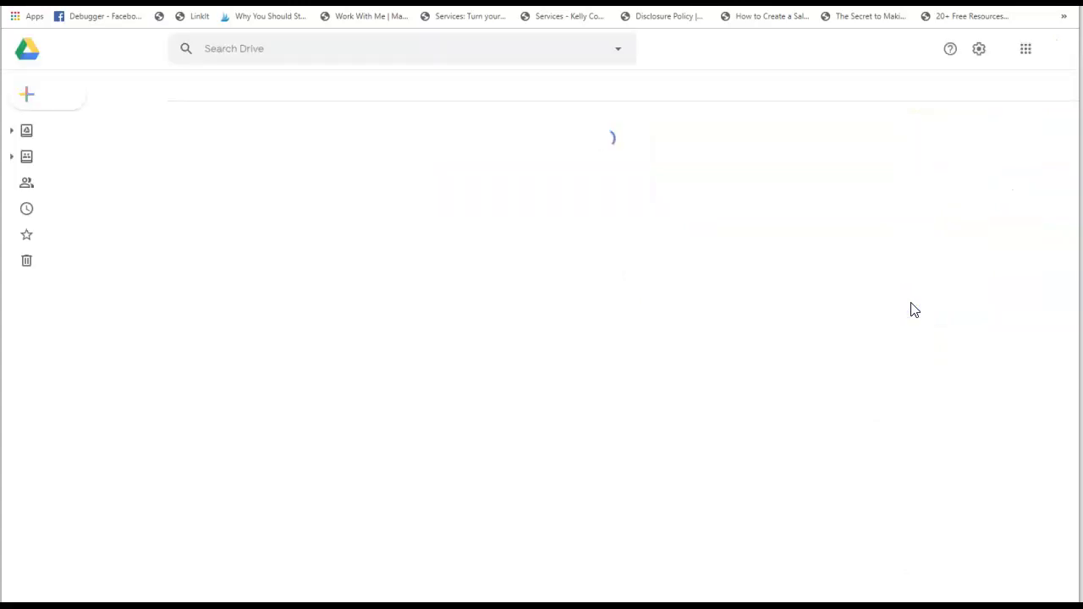
left_click(921, 298)
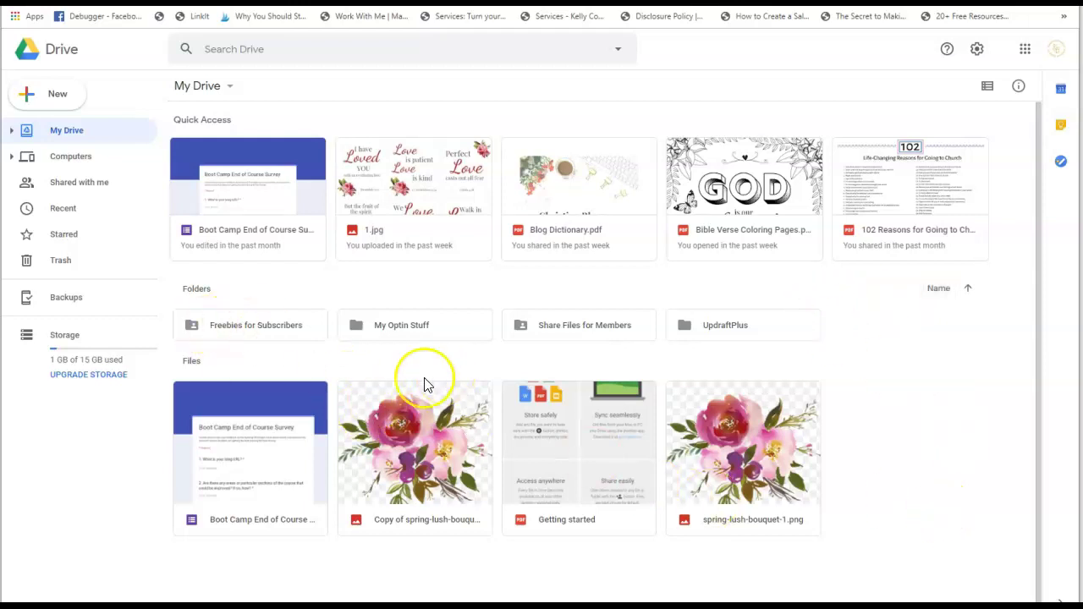
Open the Filled In folder under Freebies for Subscribers > Scripture Cards and view its scripture card images
double_click(247, 325)
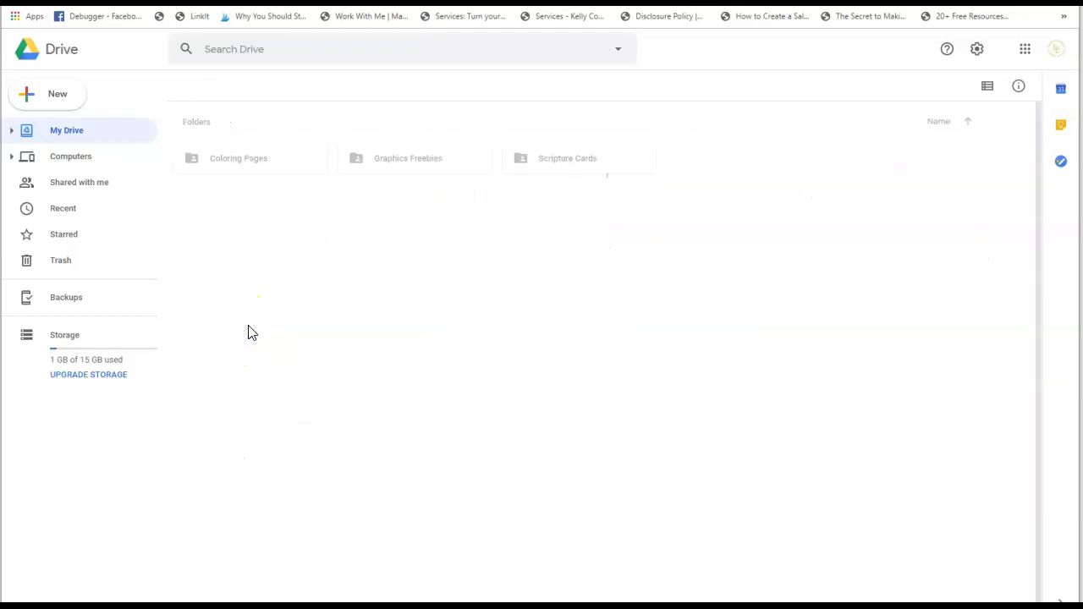
double_click(562, 161)
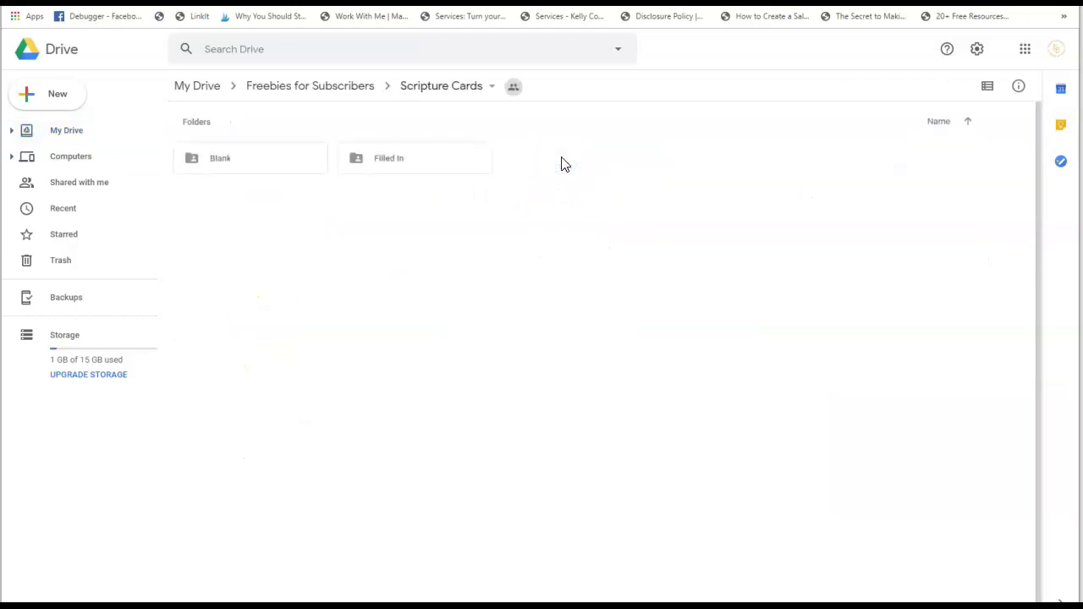
double_click(427, 169)
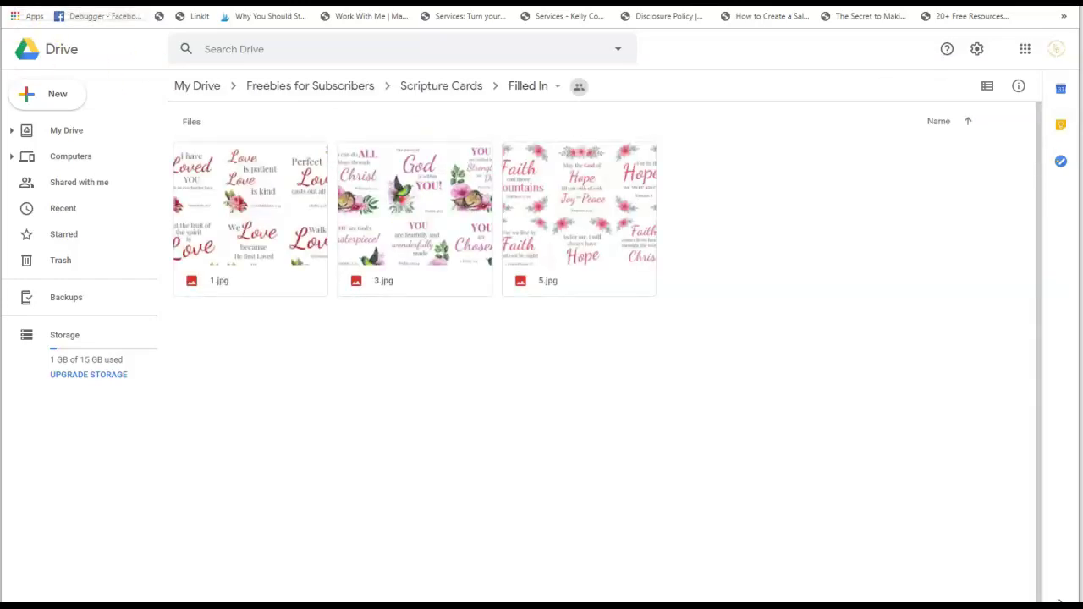
Return to the Scripture Cards folder, turn on link sharing for the Filled In folder and select its link
key("alt+Left")
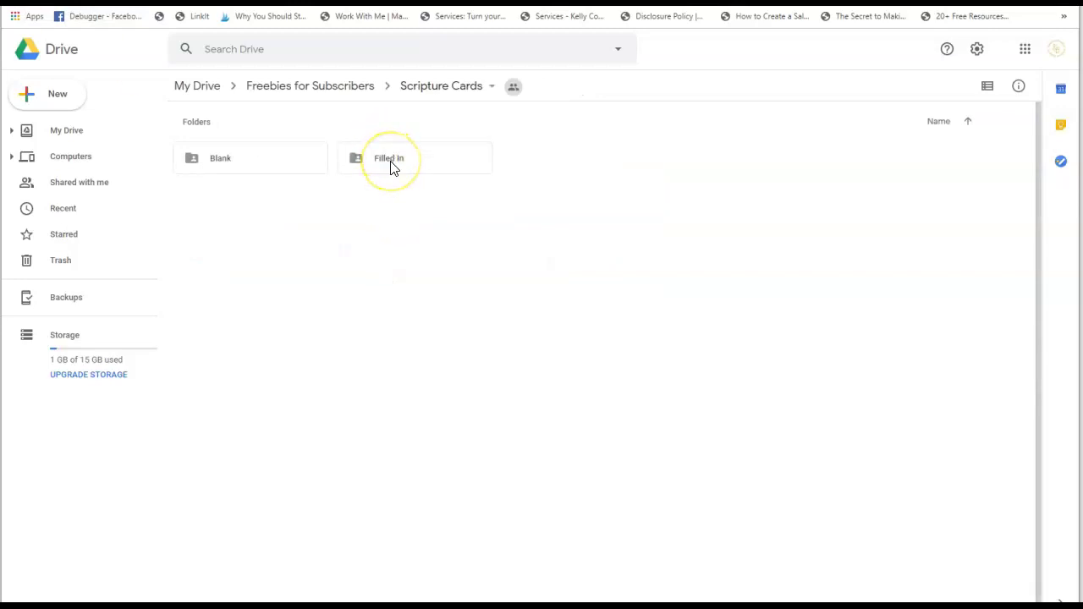
right_click(403, 157)
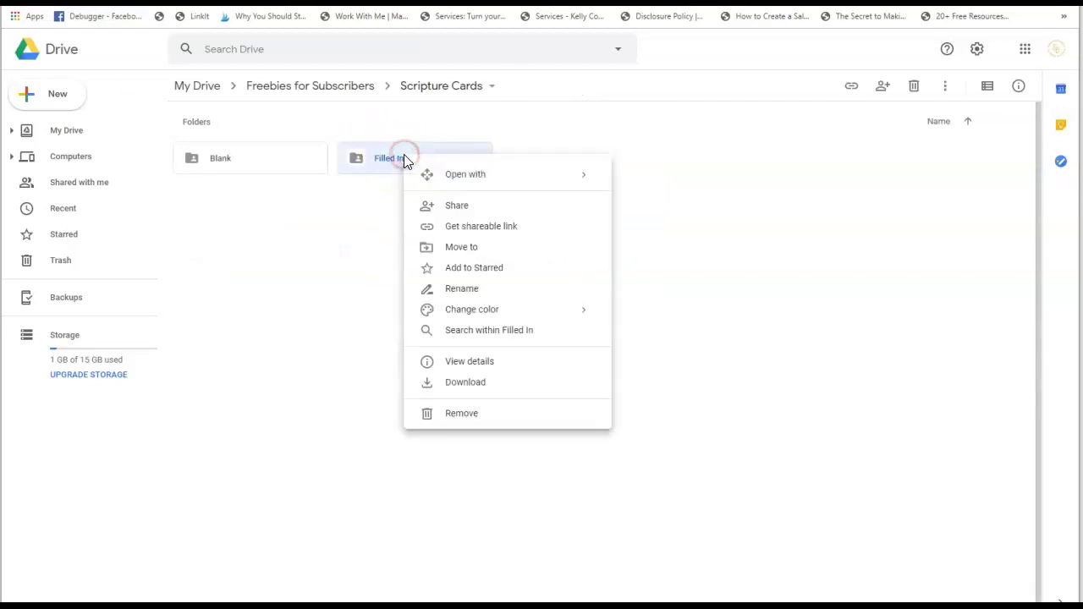
left_click(464, 228)
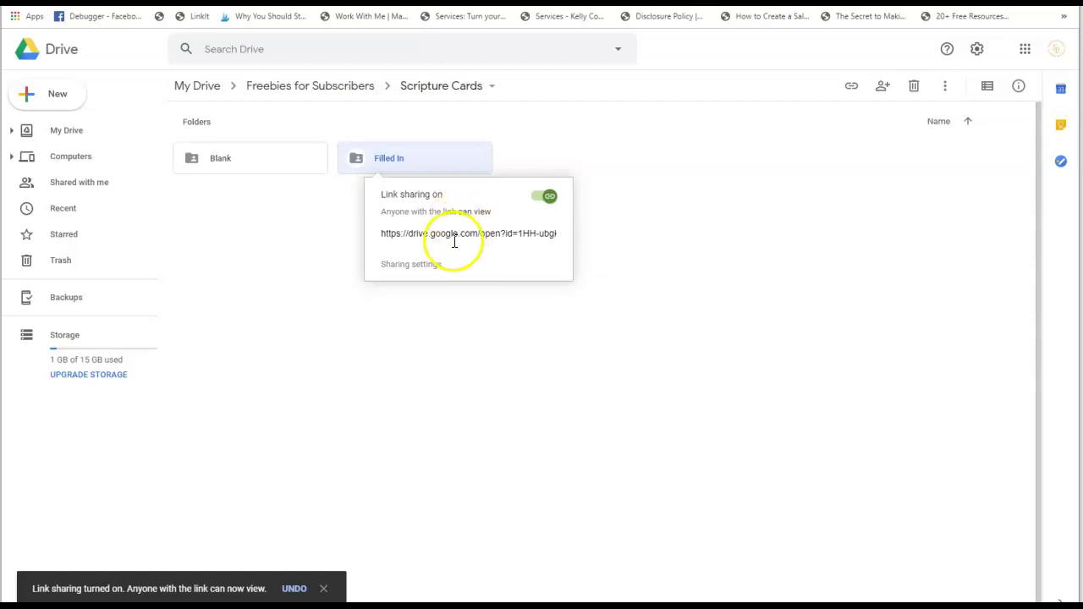
left_click(438, 231)
right_click(440, 231)
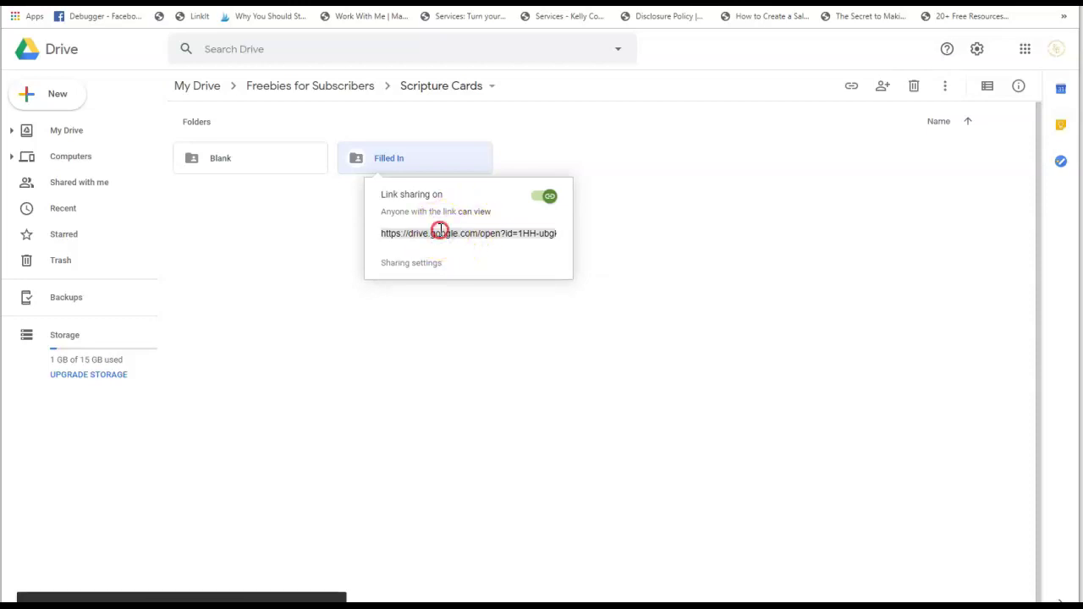
left_click(358, 273)
Open the sharing settings of the Filled In folder and copy its shareable link
right_click(398, 157)
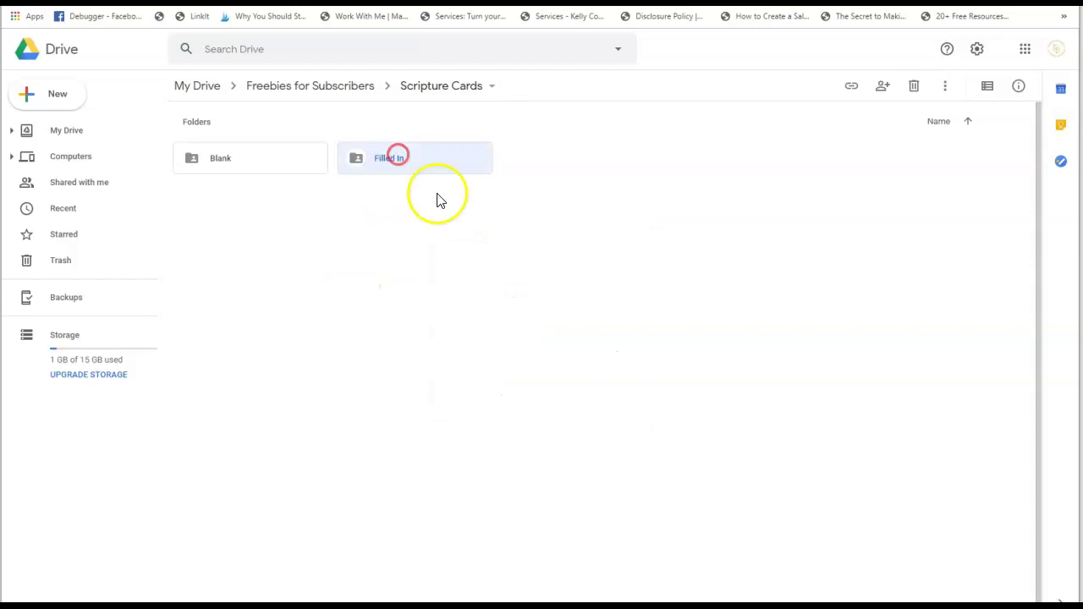
left_click(446, 226)
left_click(398, 269)
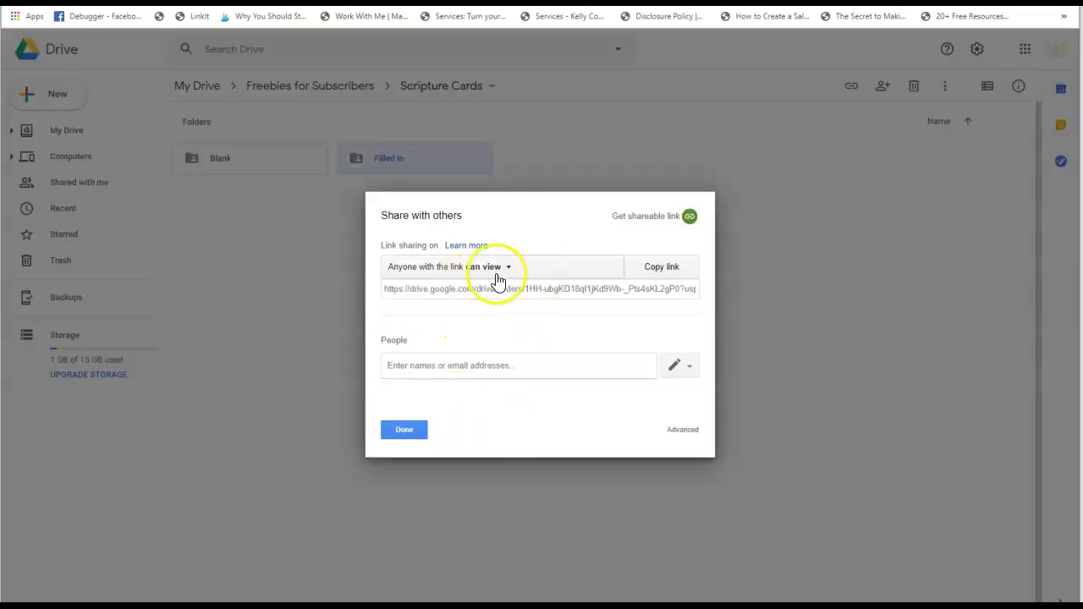
left_click(496, 290)
right_click(496, 291)
left_click(520, 302)
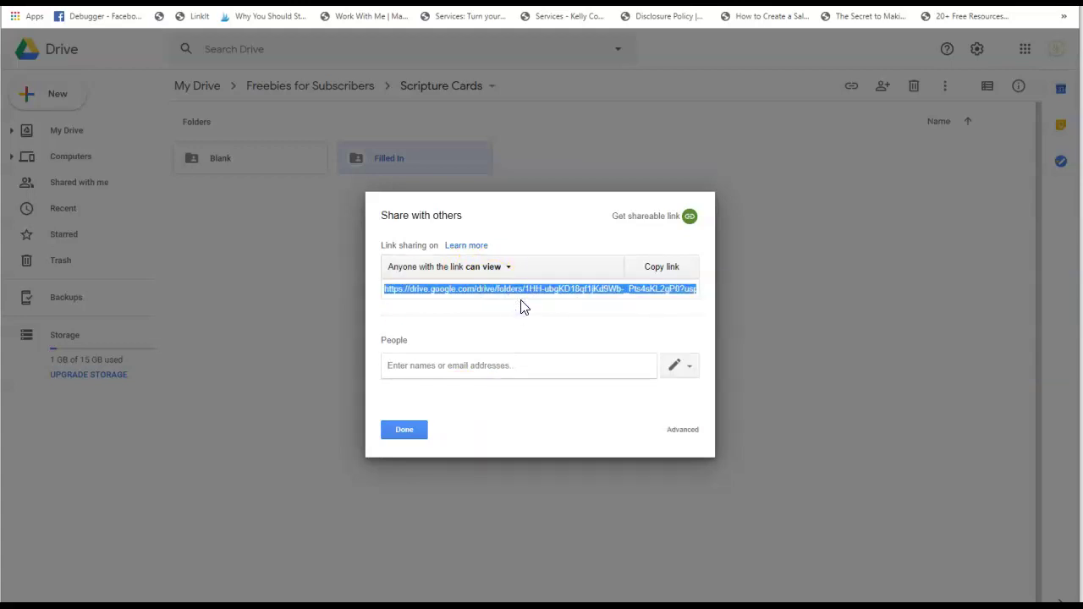
left_click(522, 290)
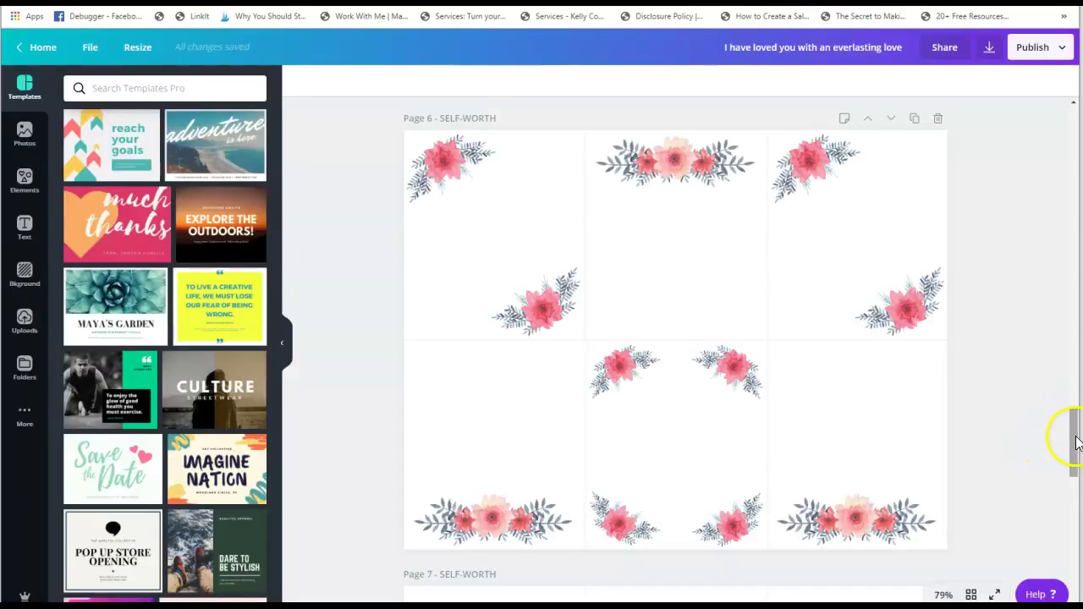
Switch back to the "I have loved you with an everlasting love" design in Canva and view the LOVE cards on page 1
left_click_drag(1074, 438, 1077, 164)
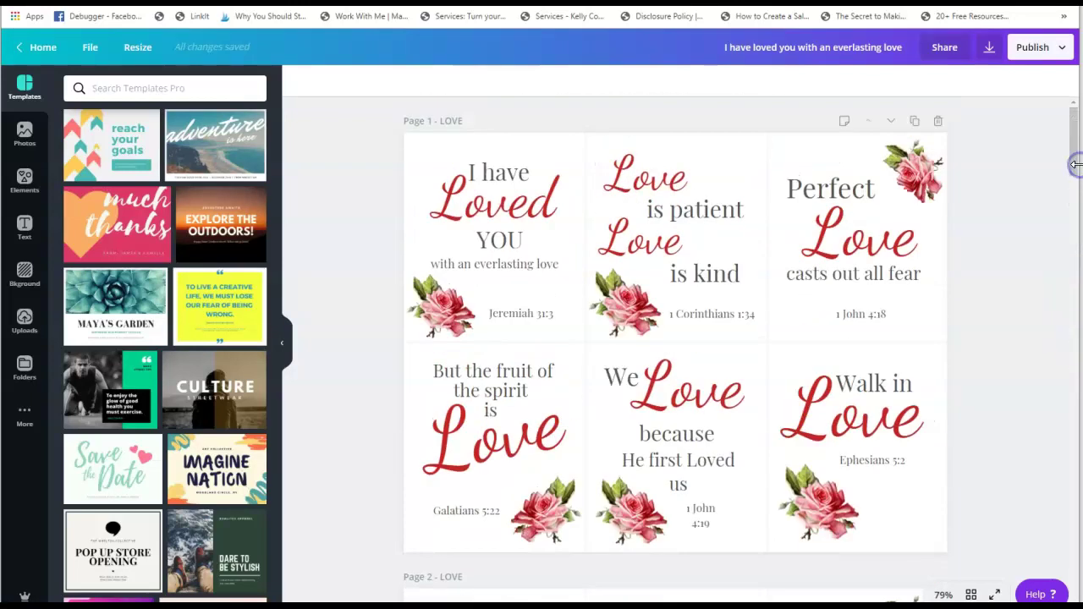